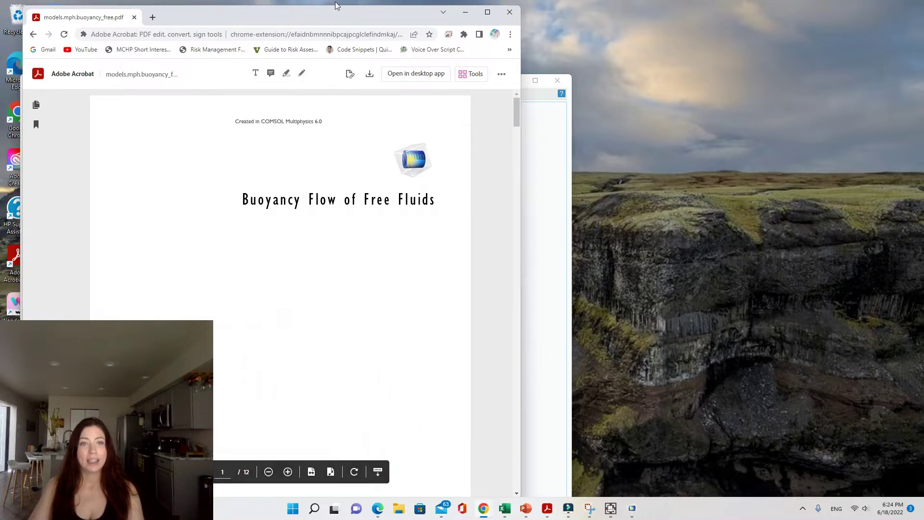
Step: Arrange the Buoyancy Flow of Free Fluids PDF and the COMSOL Multiphysics window side by side and bring up the PDF's Introduction
drag(325, 19, 240, 25)
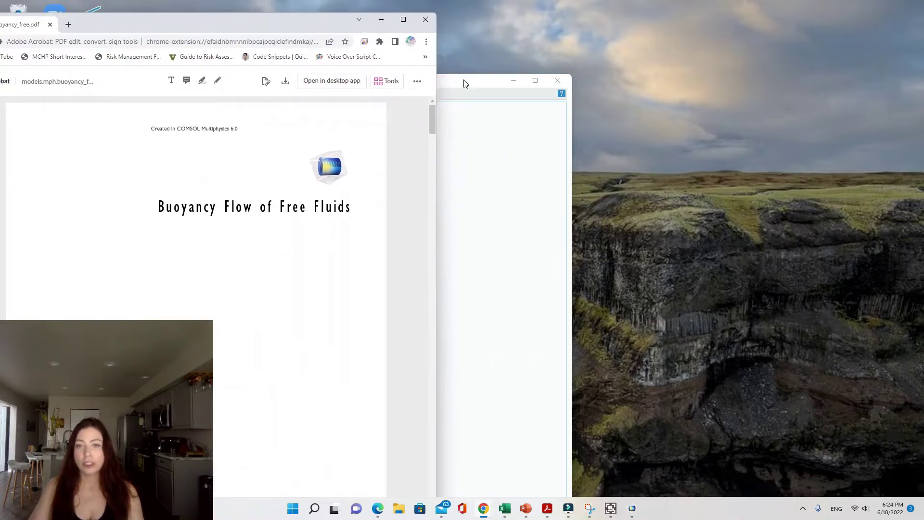
drag(742, 34, 868, 23)
scroll(286, 260, down, 10)
scroll(286, 258, down, 2)
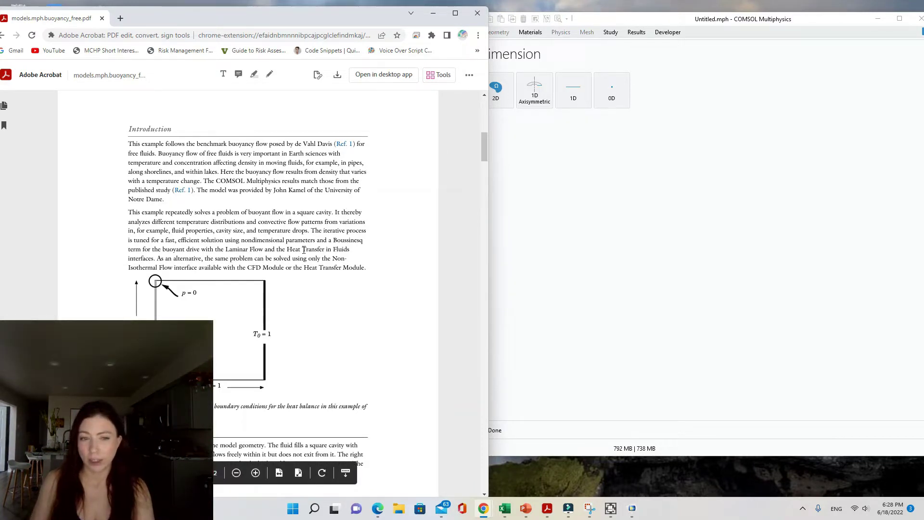
Step: Enlarge the PDF text and read the Introduction, the Figure 1 cavity geometry with its boundary conditions, and the start of Model Definition
ctrl+scroll(334, 242, up, 1)
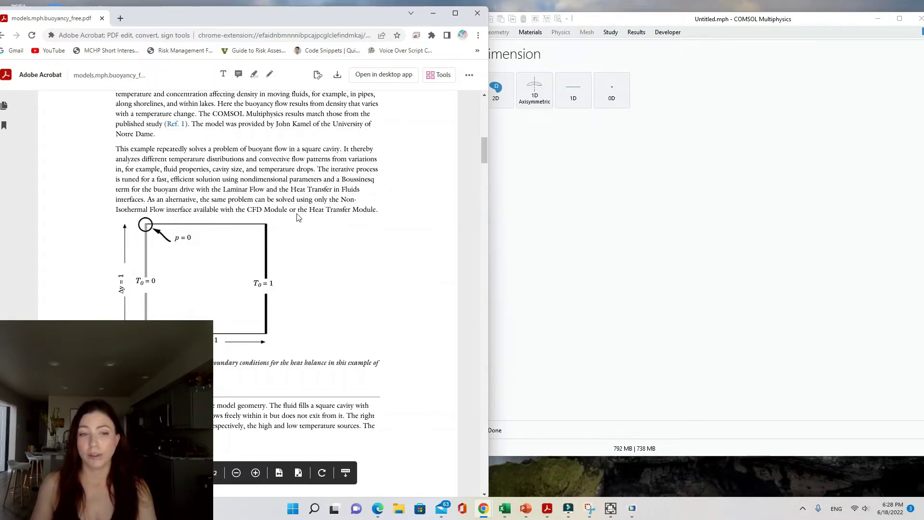
scroll(350, 236, down, 2)
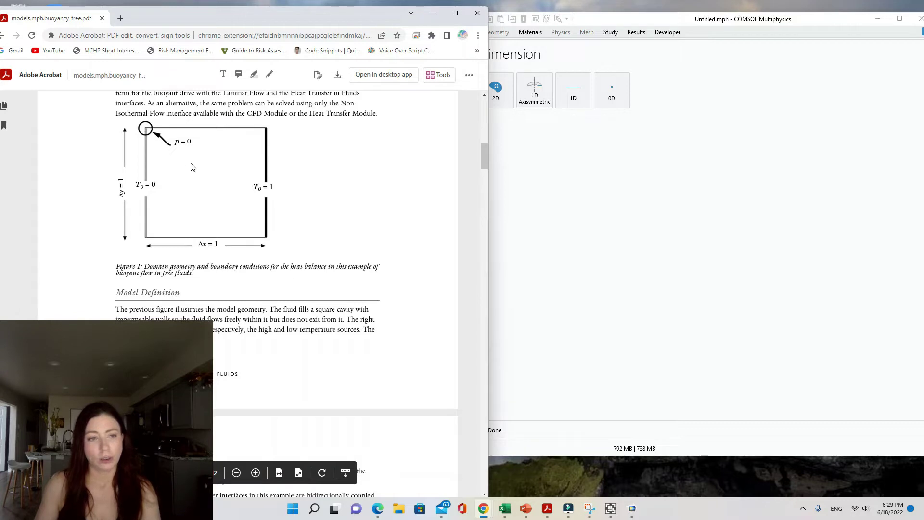
scroll(194, 188, up, 2)
scroll(219, 223, down, 2)
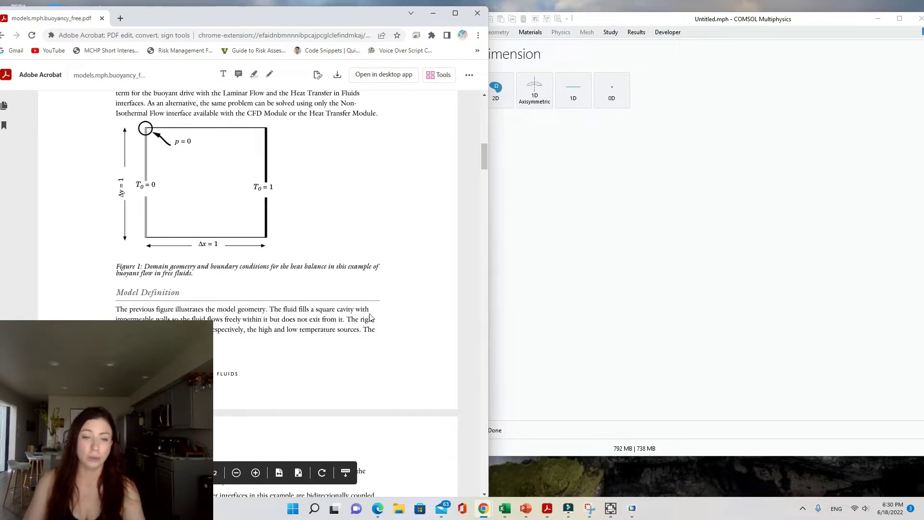
scroll(385, 319, down, 3)
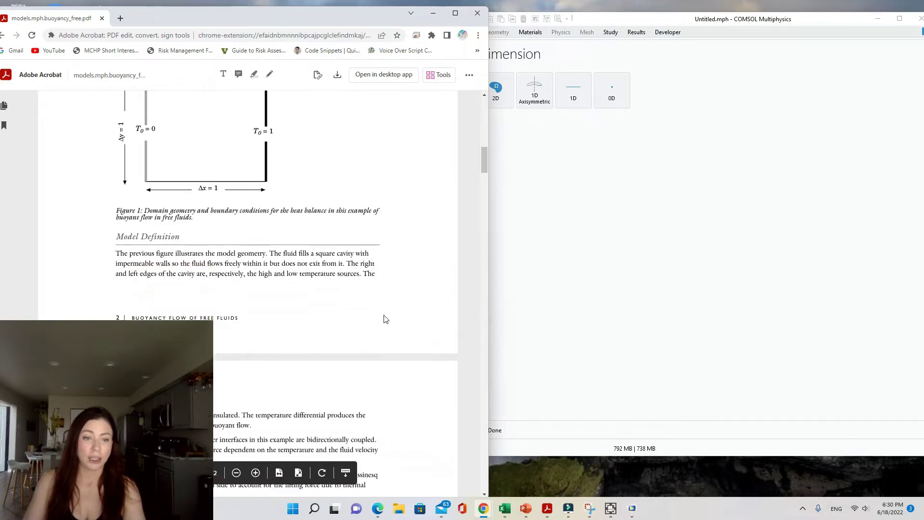
scroll(302, 279, up, 1)
scroll(302, 278, up, 1)
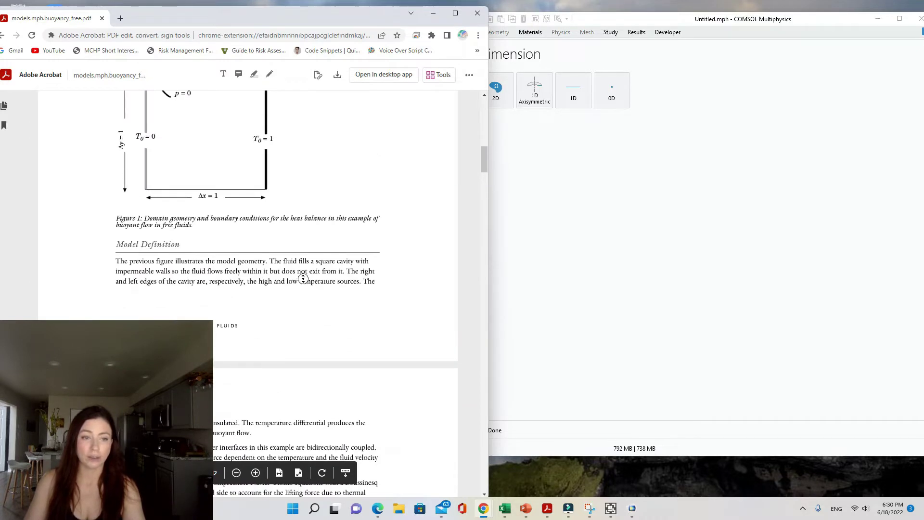
scroll(290, 264, up, 4)
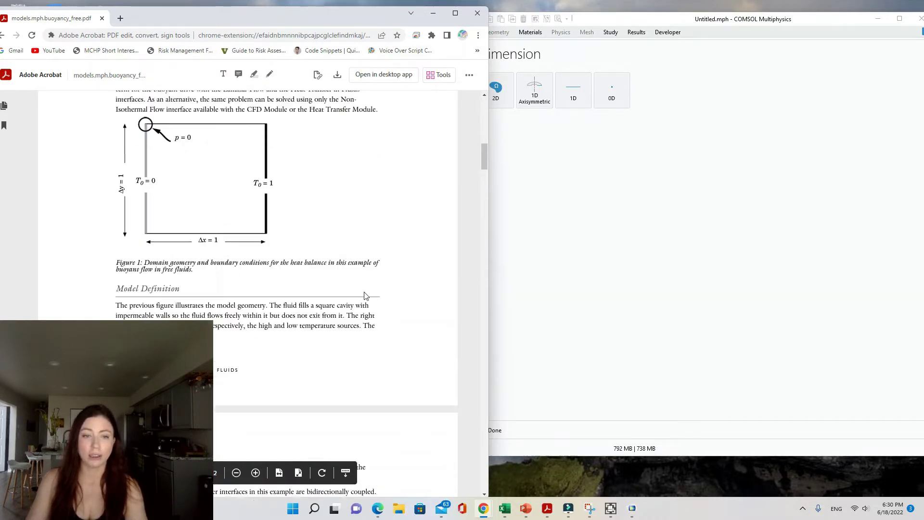
scroll(257, 308, down, 7)
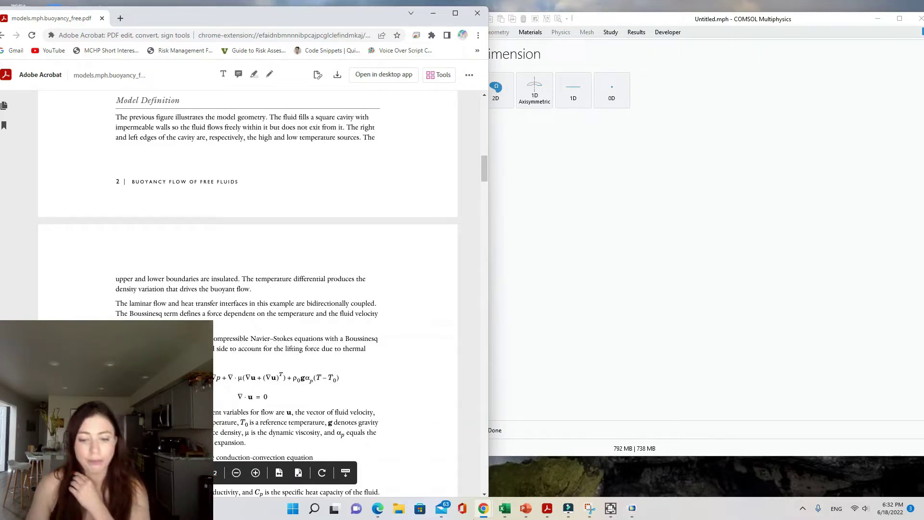
Step: Switch to the Wikipedia article on the Boussinesq approximation and compare its Navier–Stokes momentum equation with the one in the PDF
mouse_move(483, 509)
click(448, 468)
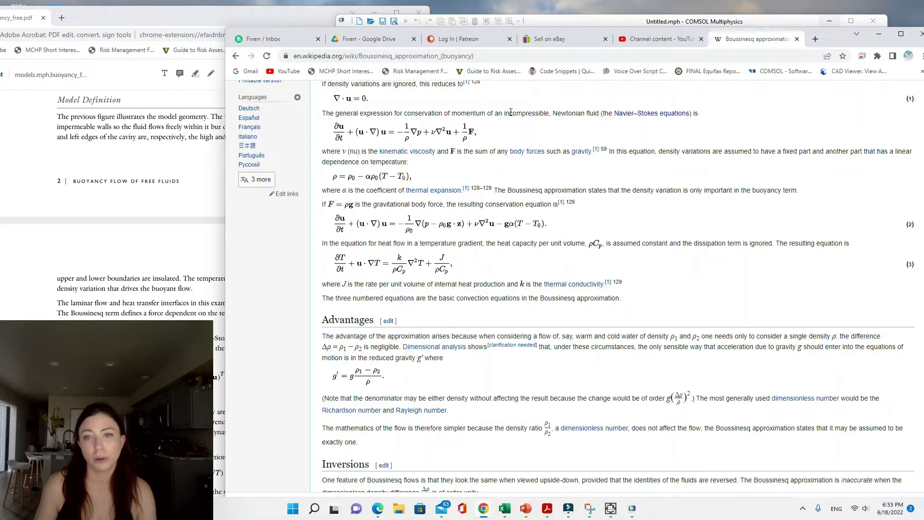
drag(509, 114, 534, 140)
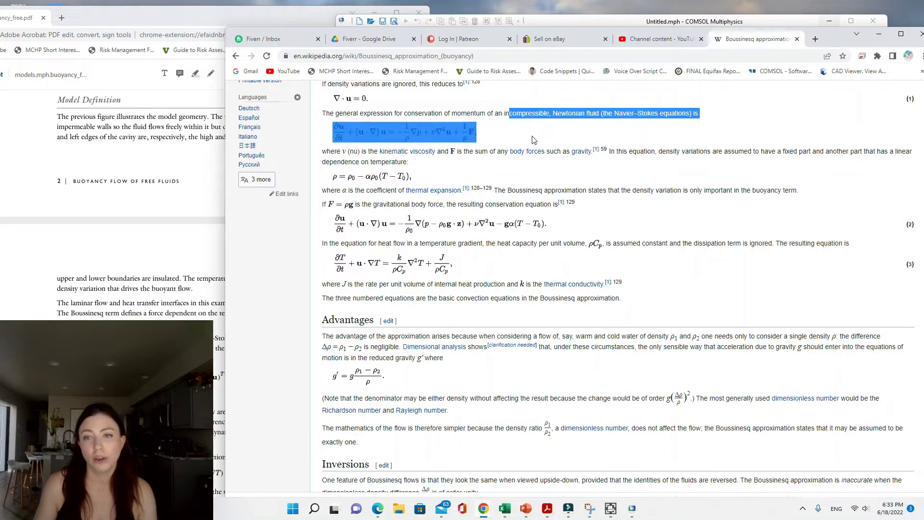
click(491, 146)
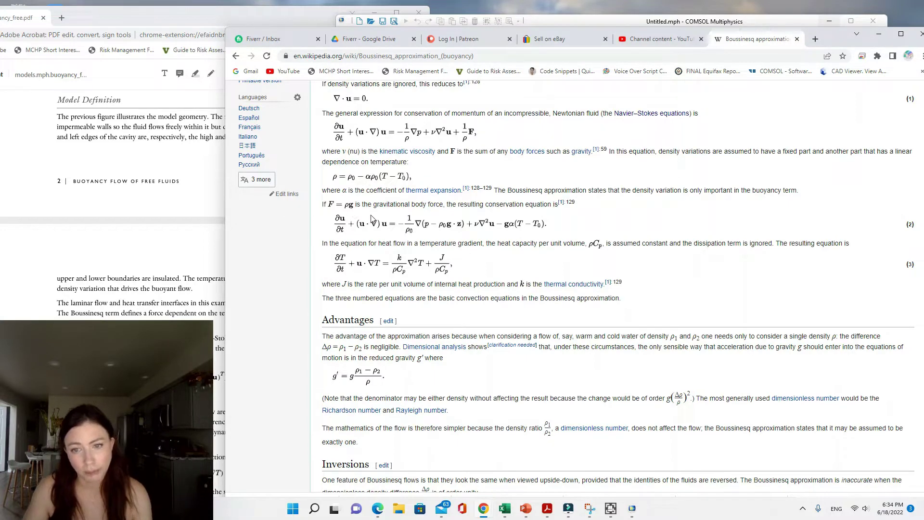
click(219, 255)
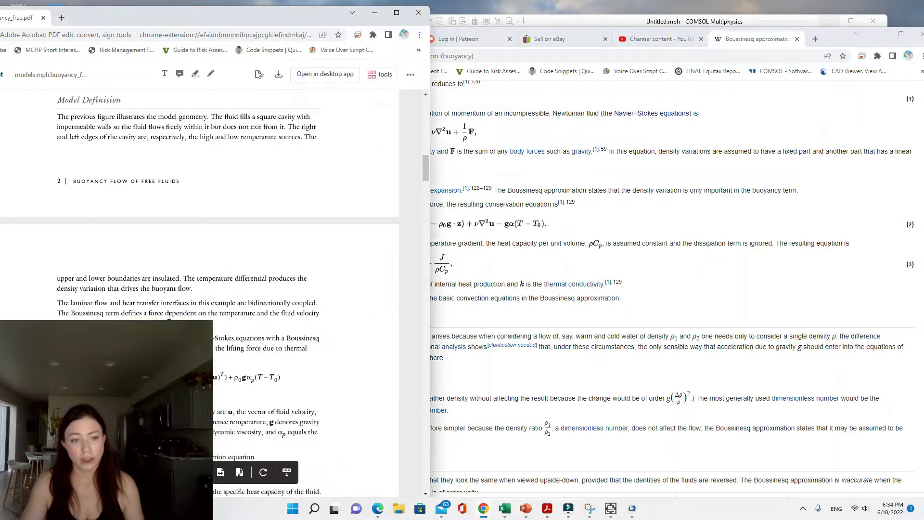
scroll(255, 290, down, 3)
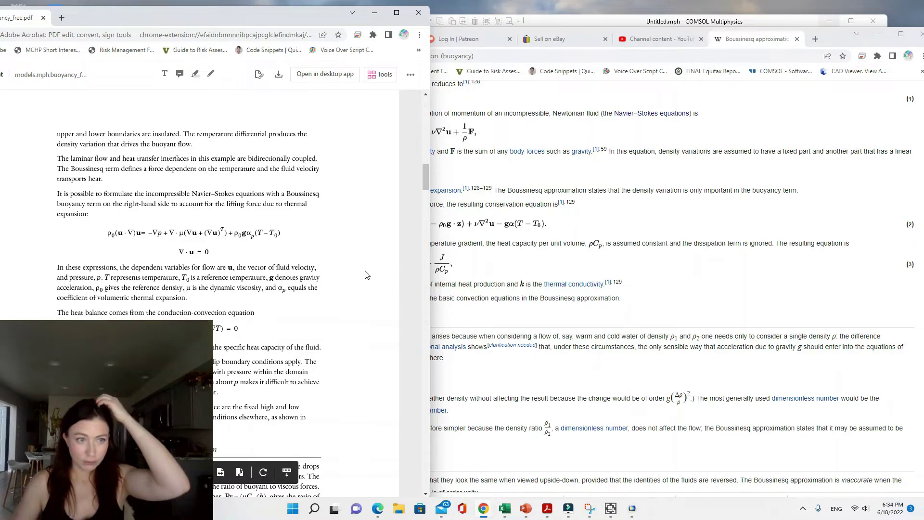
click(445, 142)
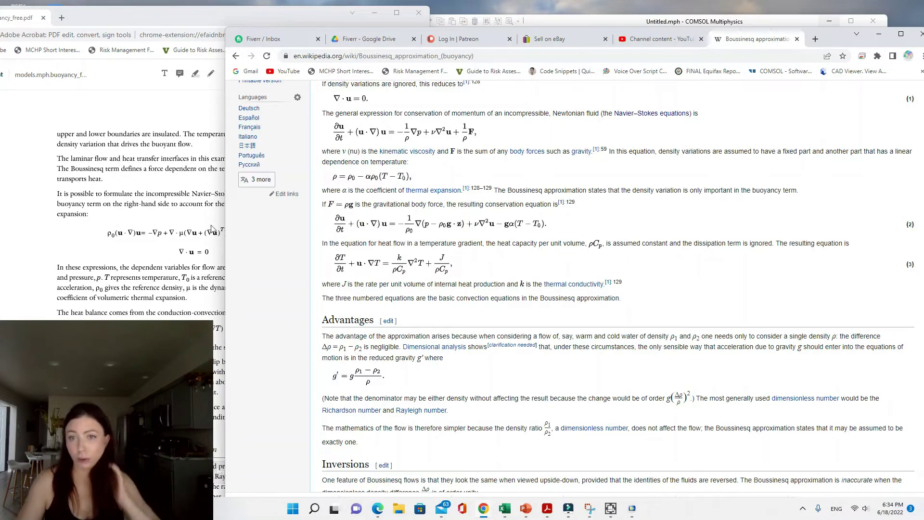
click(171, 244)
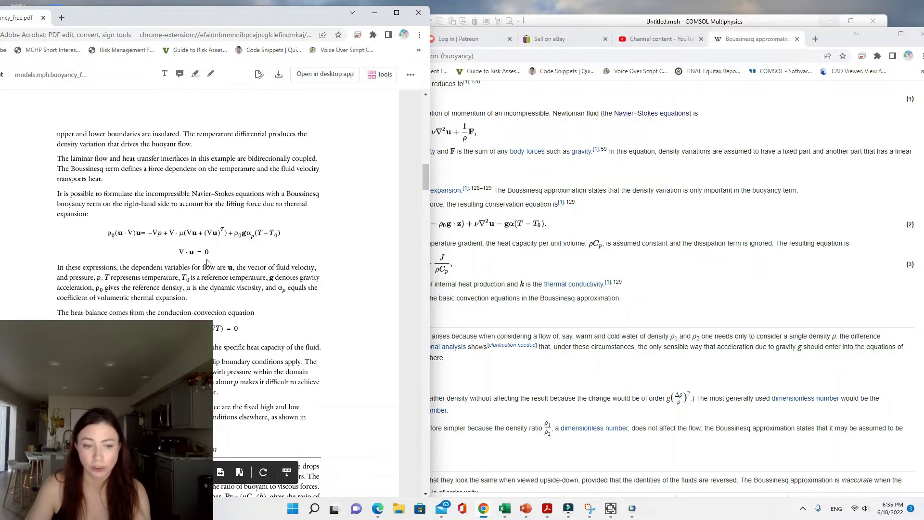
Step: Review Figure 1 against the Model Definition's flow equations, heat balance and boundary conditions in the PDF
scroll(207, 262, up, 10)
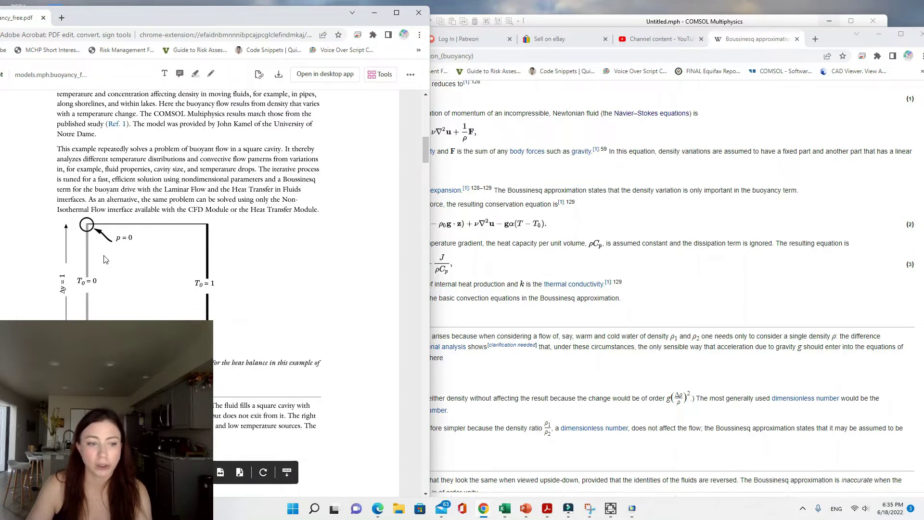
scroll(246, 279, down, 4)
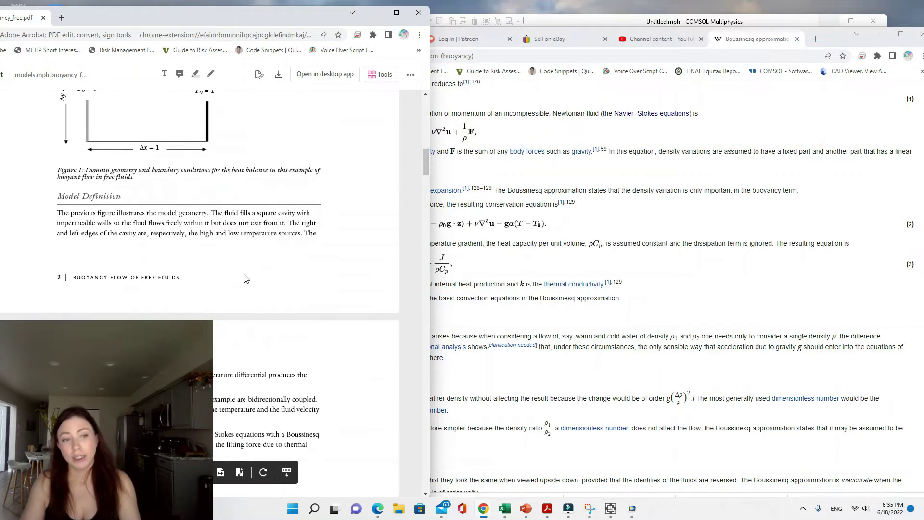
scroll(269, 281, down, 4)
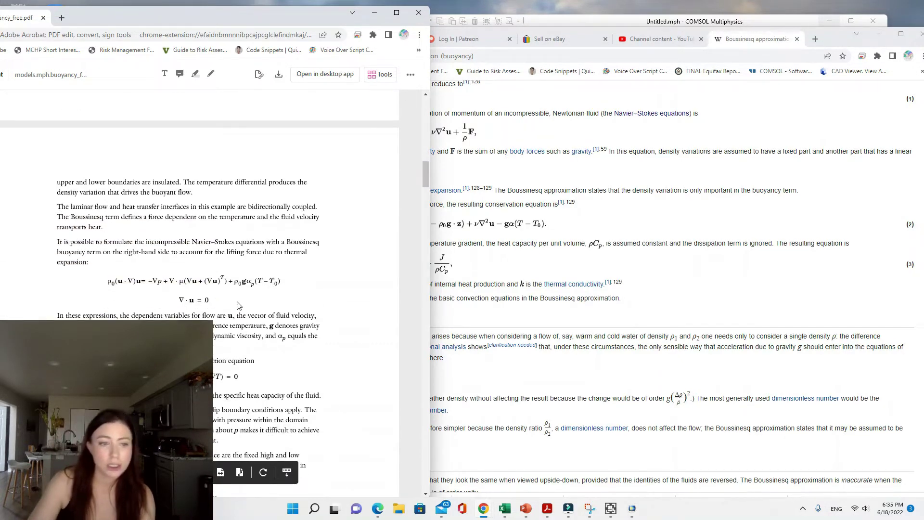
scroll(212, 310, down, 3)
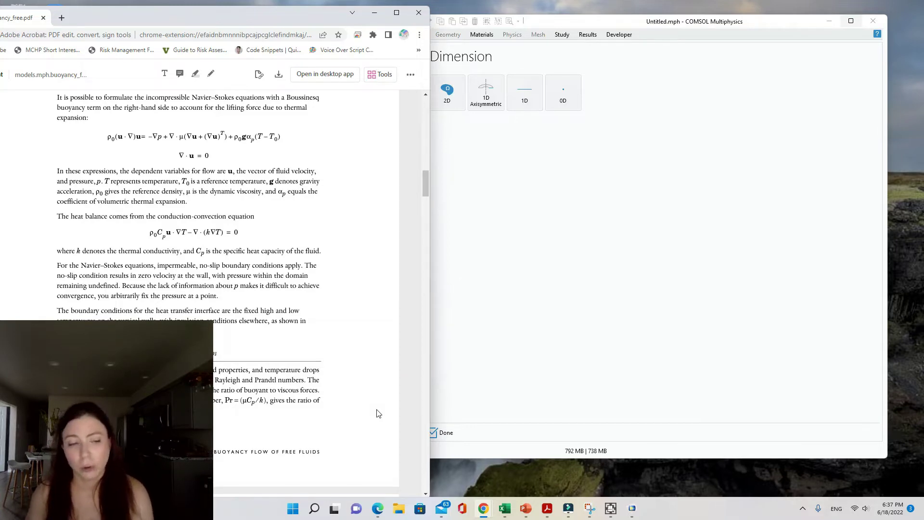
scroll(299, 326, up, 5)
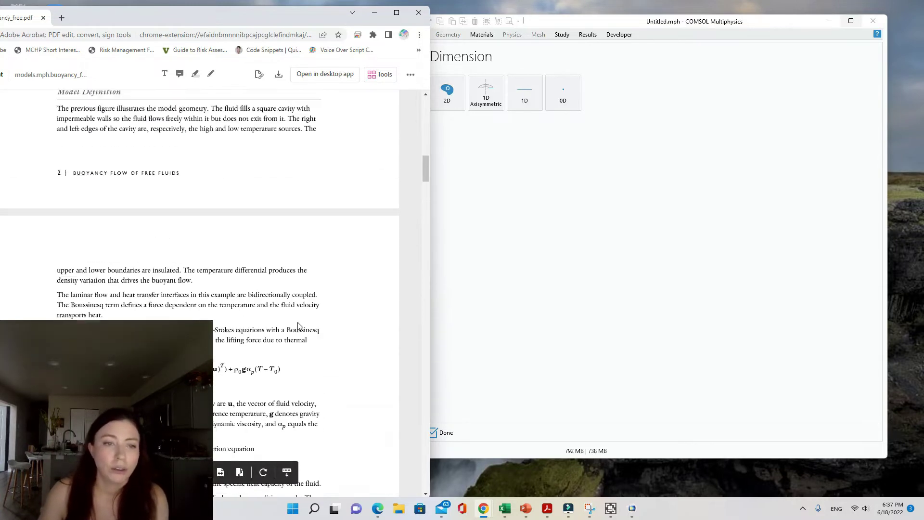
scroll(298, 325, up, 7)
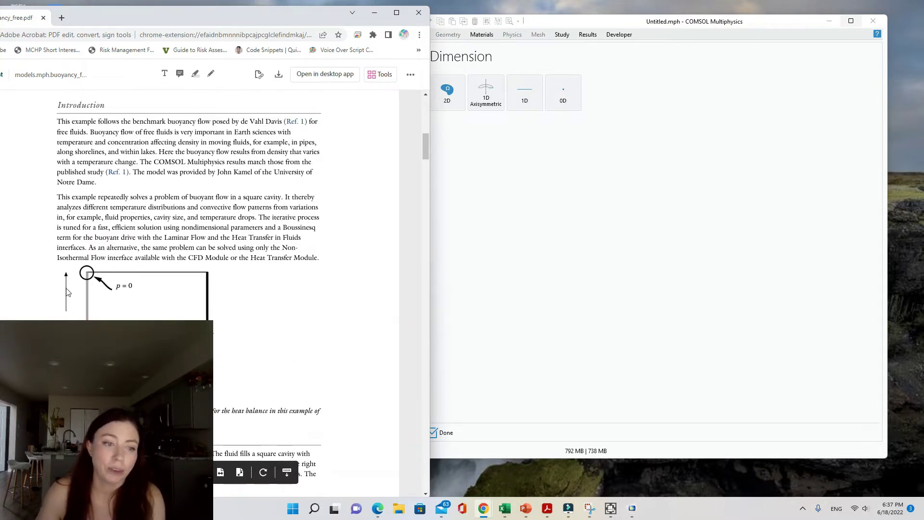
scroll(251, 276, down, 8)
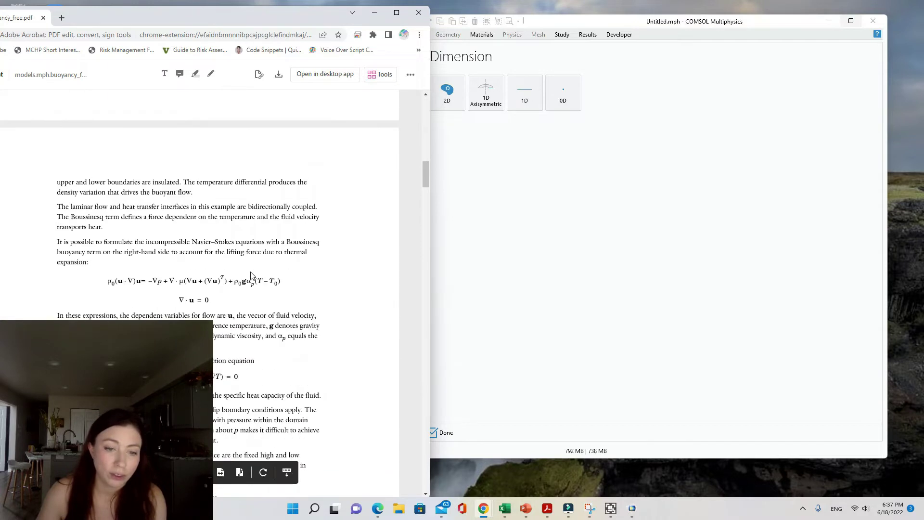
scroll(251, 277, down, 4)
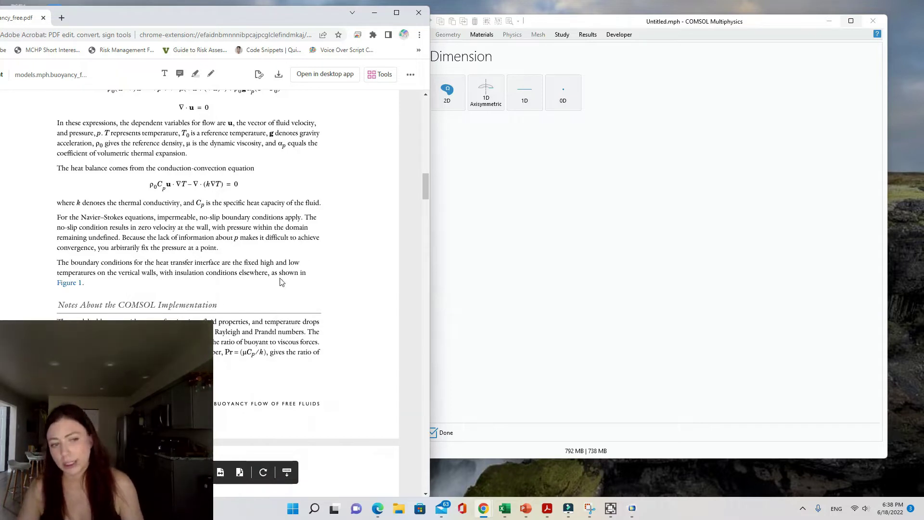
Step: Read Notes About the COMSOL Implementation, select the Prandtl number formula for reference, and check the nondimensional body force and fluid properties
scroll(267, 284, down, 2)
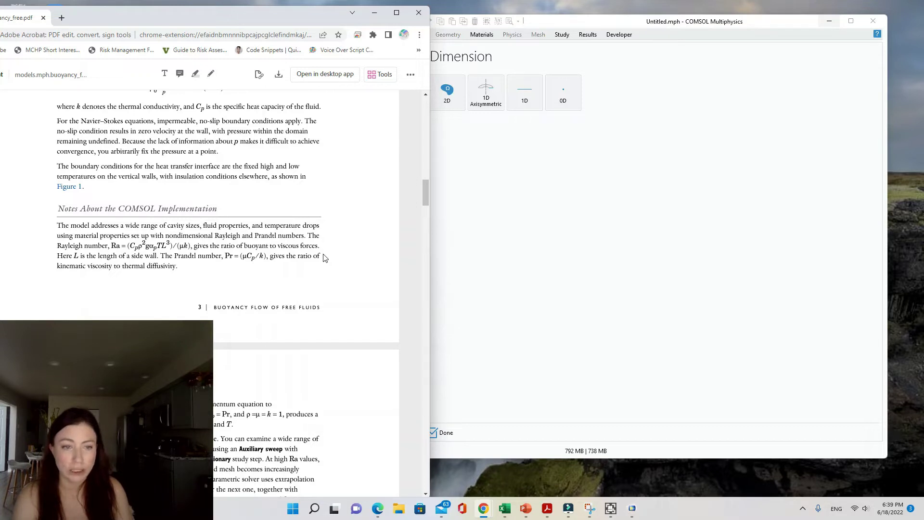
scroll(323, 258, down, 3)
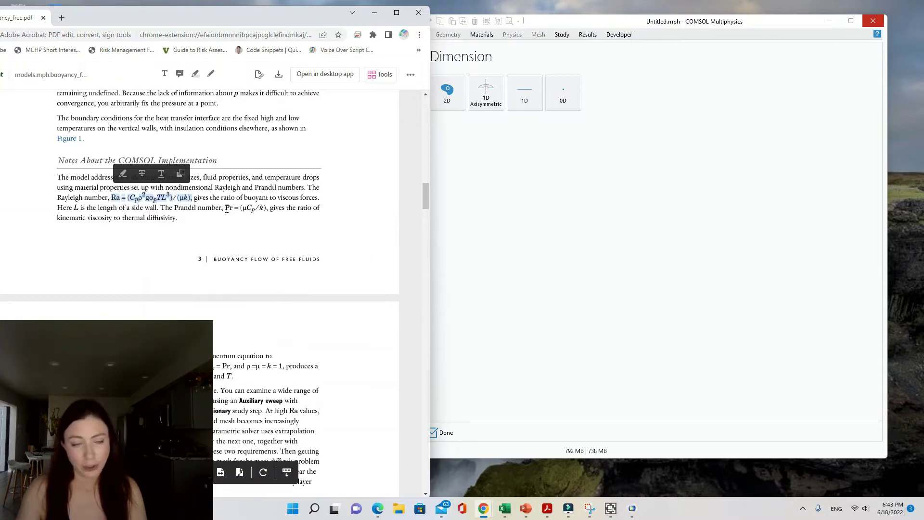
drag(226, 209, 268, 207)
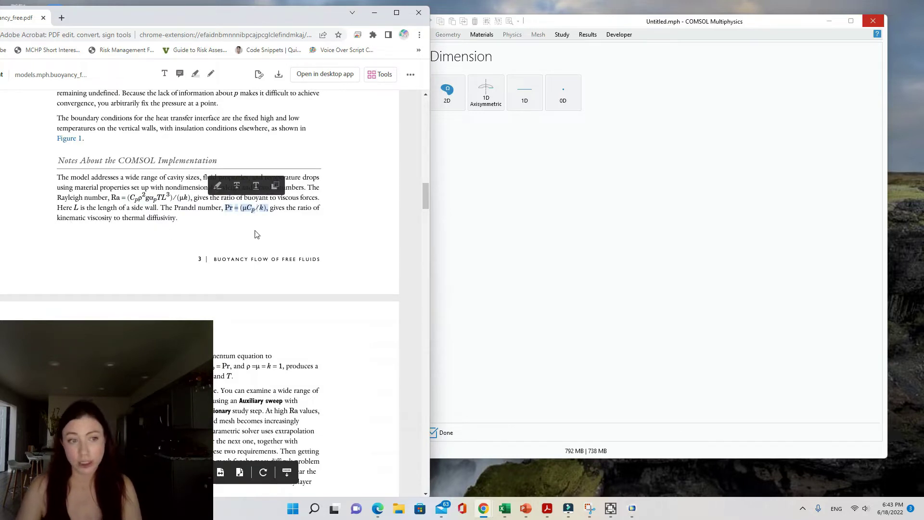
scroll(282, 334, down, 2)
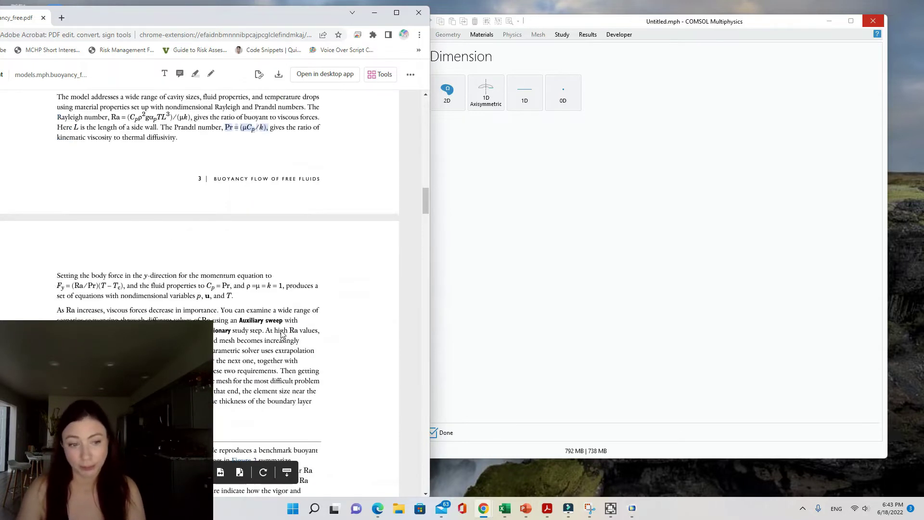
scroll(121, 194, up, 1)
click(222, 164)
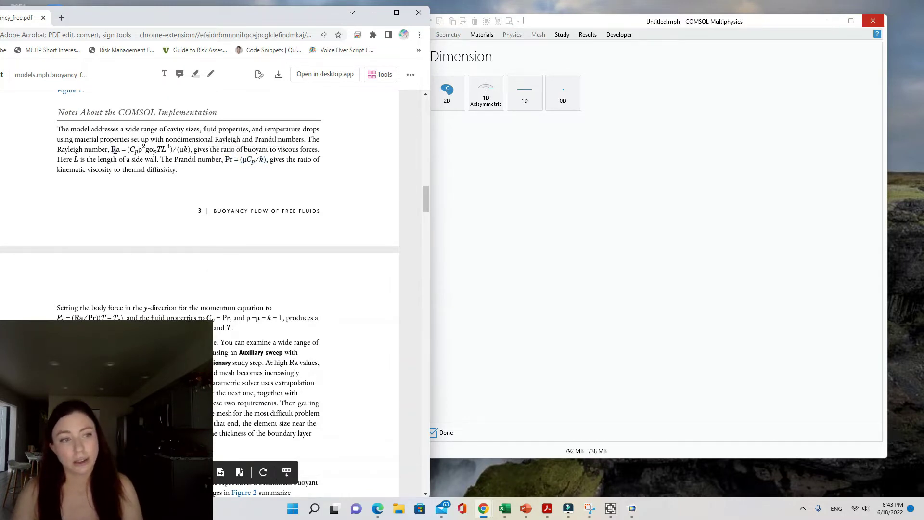
Step: Examine the Rayleigh number formula, its viscous forces term and denominator, and the passage on examining scenarios with an Auxiliary sweep
drag(112, 150, 190, 151)
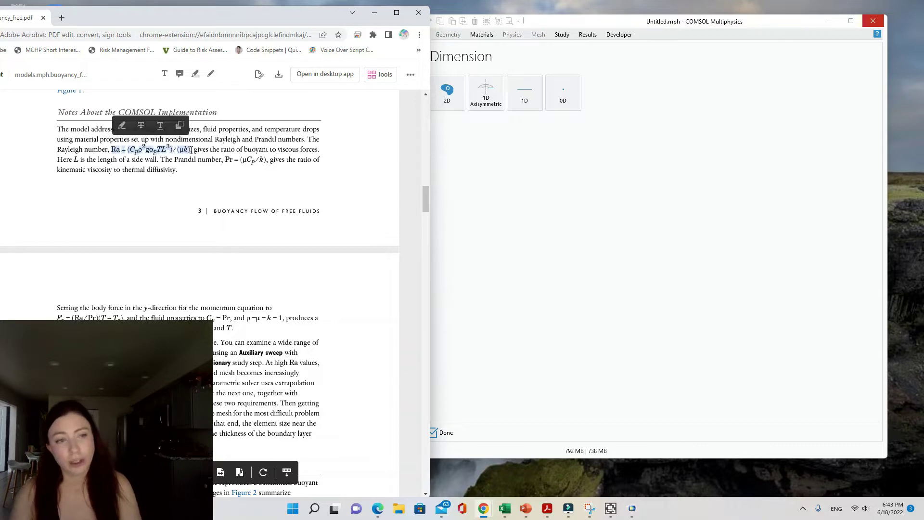
drag(278, 150, 320, 150)
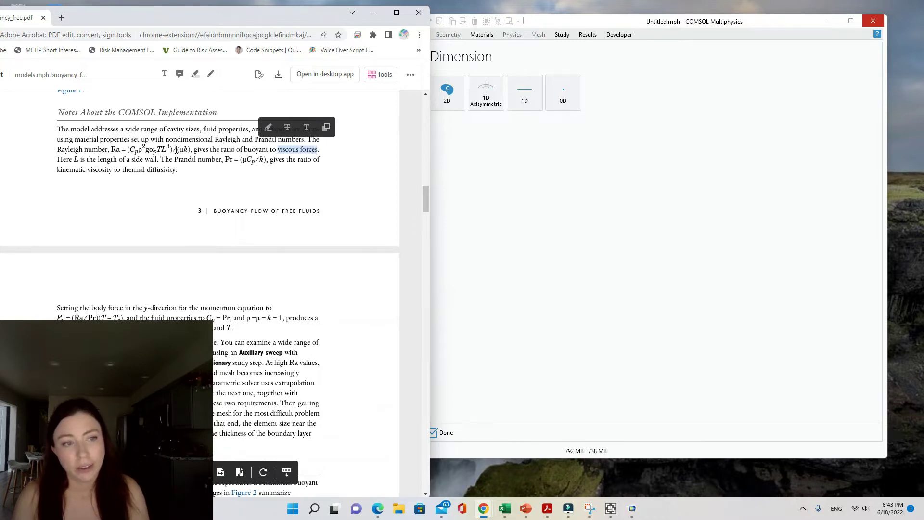
drag(177, 150, 191, 153)
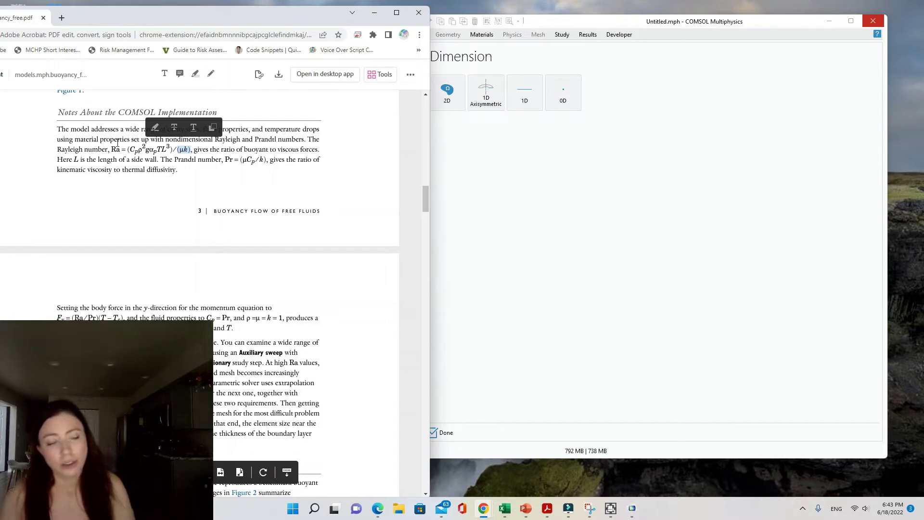
drag(111, 149, 119, 149)
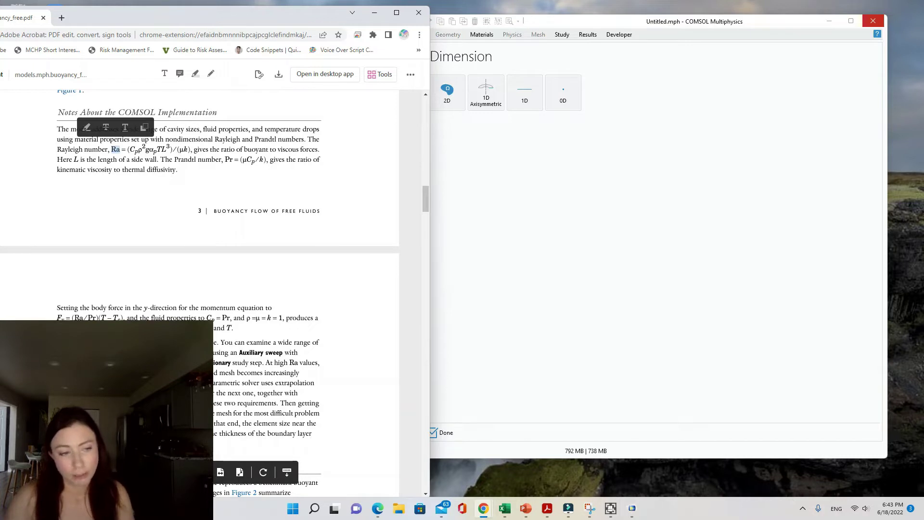
key(Escape)
drag(215, 342, 298, 352)
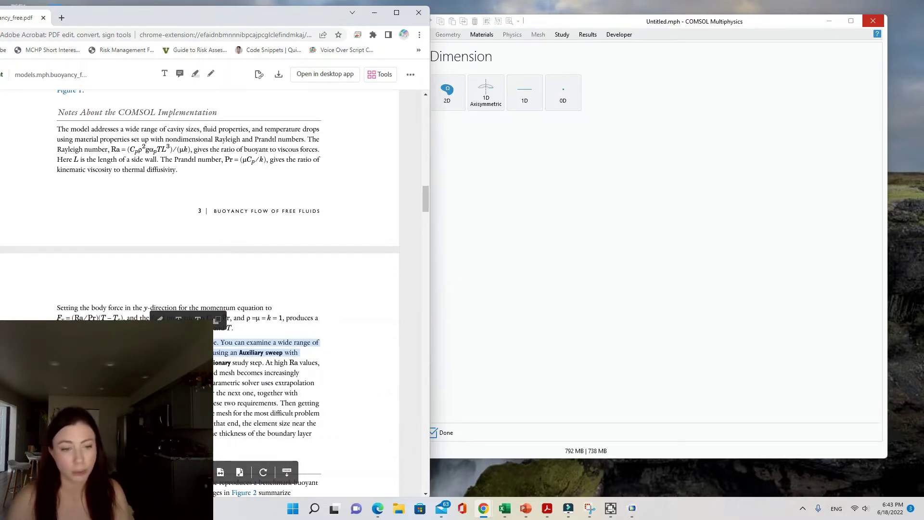
click(282, 350)
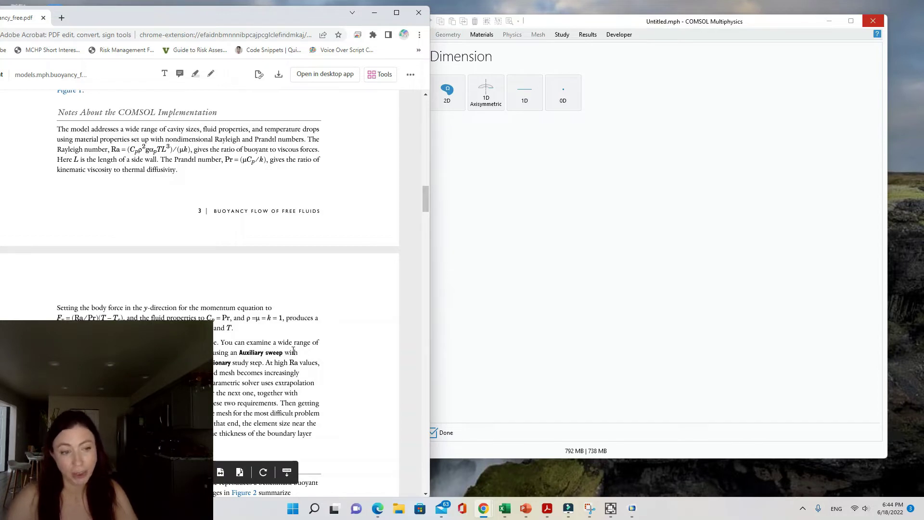
Step: Review the PDF's model theory, Figure 1, Results and Discussion and Figure 2, and find the Modeling Instructions
scroll(293, 350, down, 2)
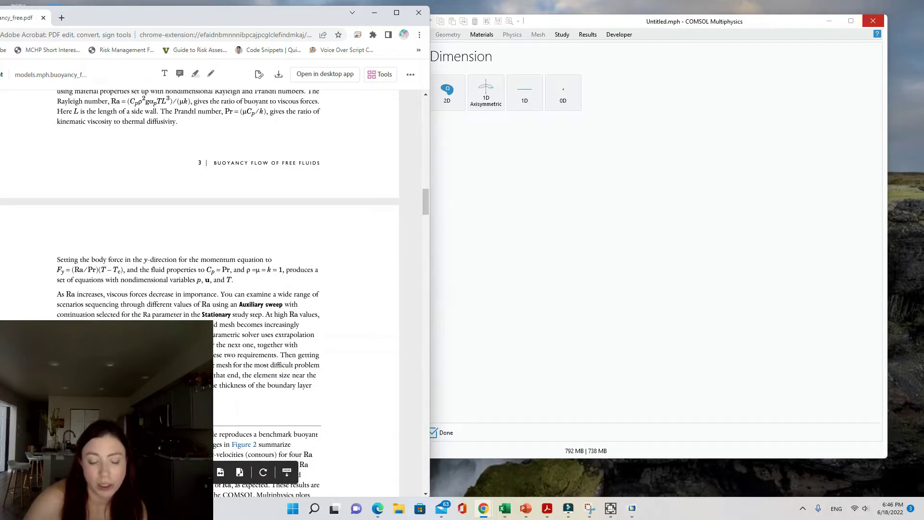
scroll(271, 382, up, 20)
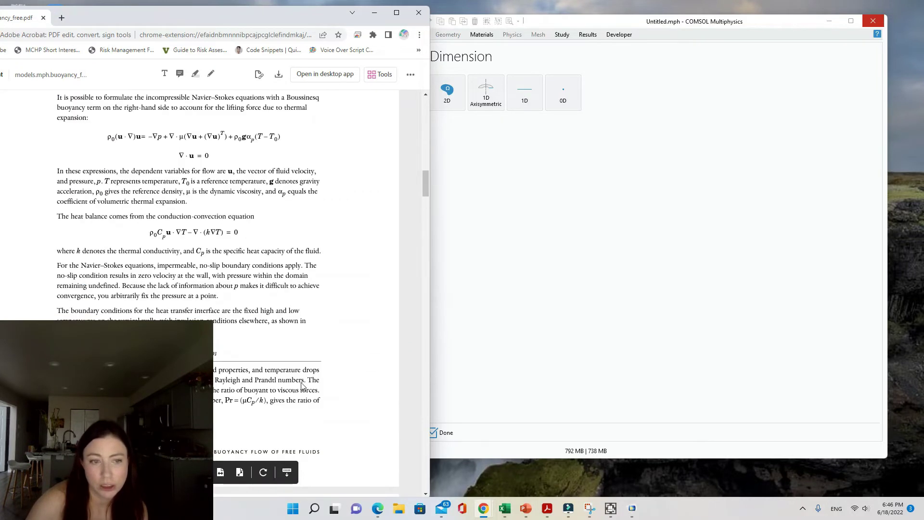
scroll(250, 379, down, 5)
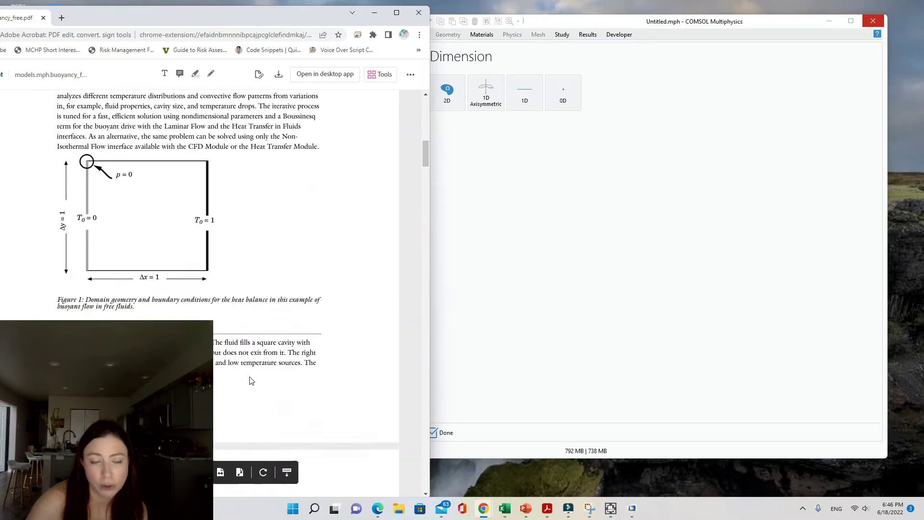
scroll(145, 281, up, 3)
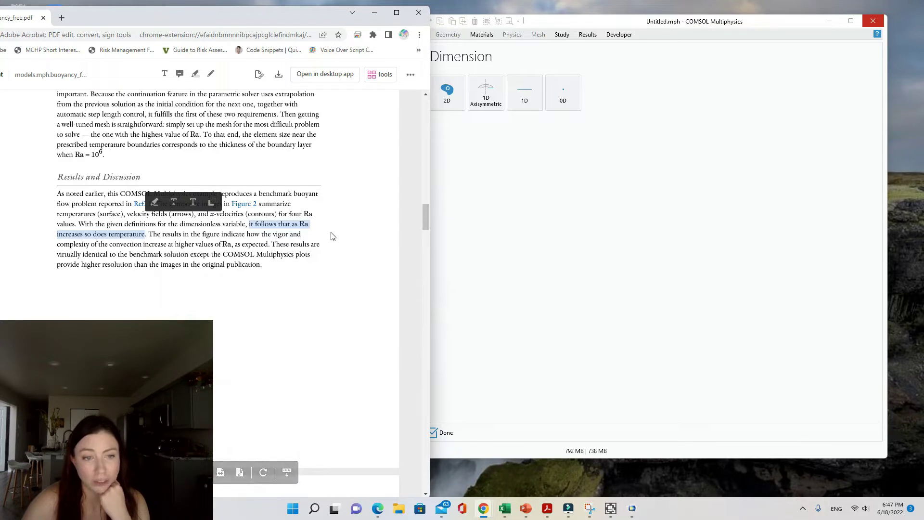
scroll(149, 265, down, 10)
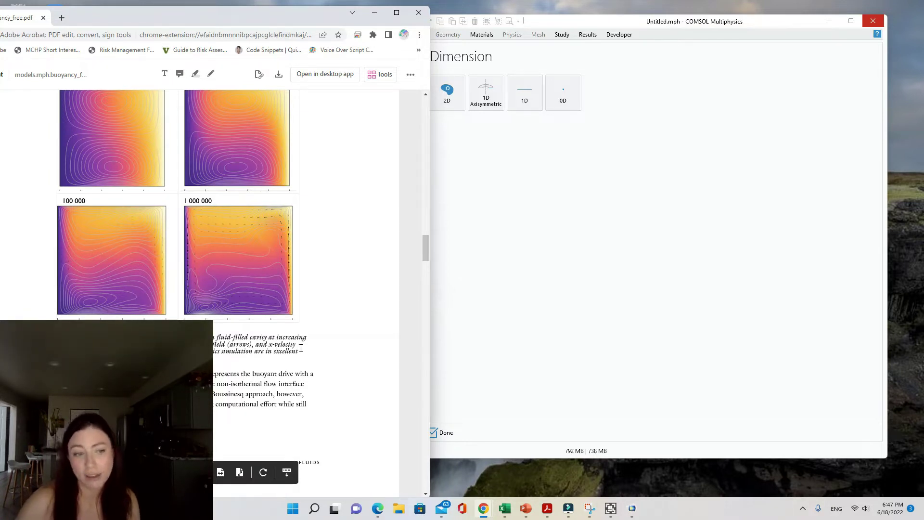
scroll(255, 296, down, 10)
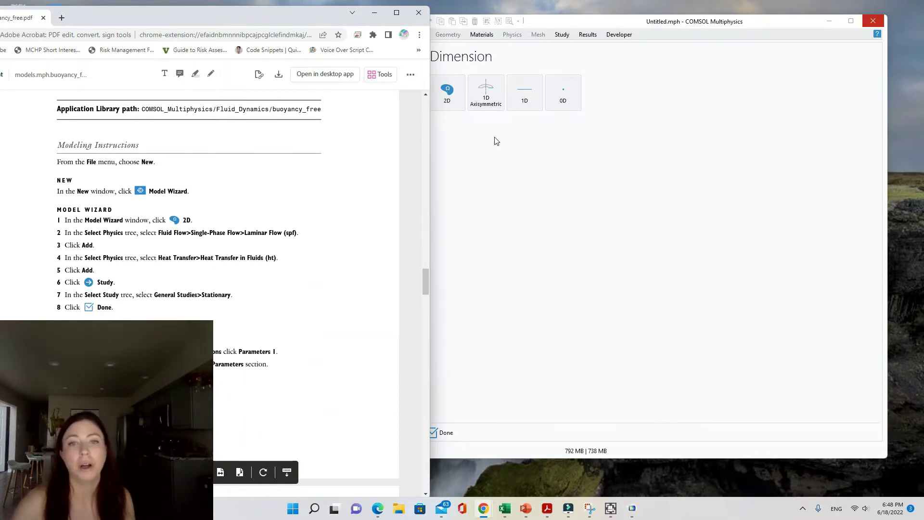
Step: Switch to COMSOL Multiphysics, choose the 2D space dimension and add the single-phase Laminar Flow (spf) physics interface
click(465, 96)
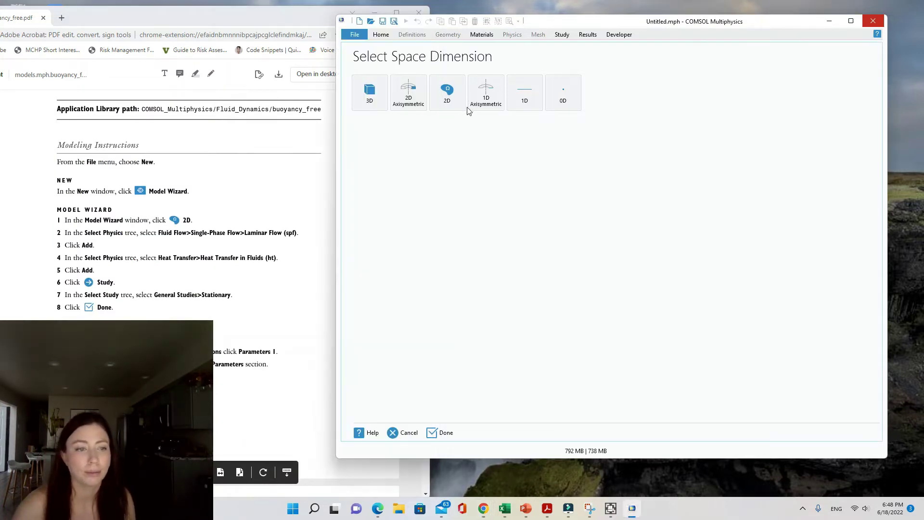
click(464, 105)
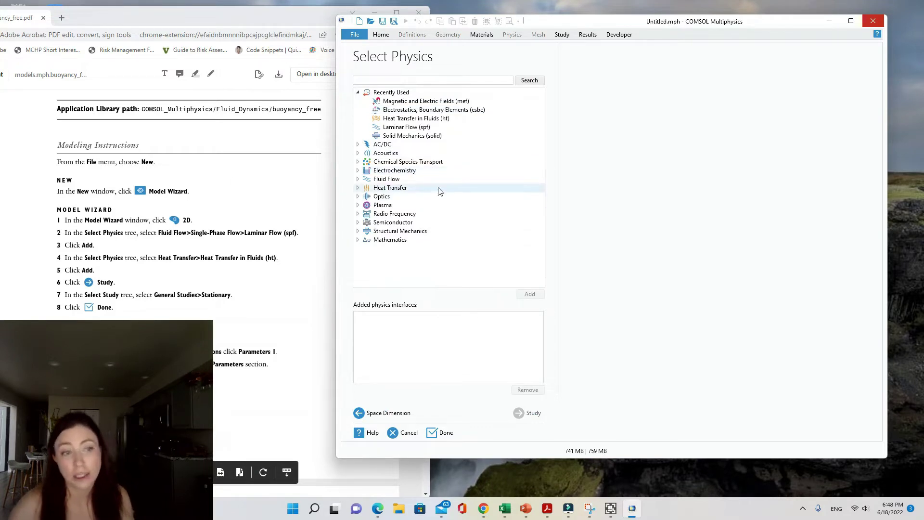
click(358, 179)
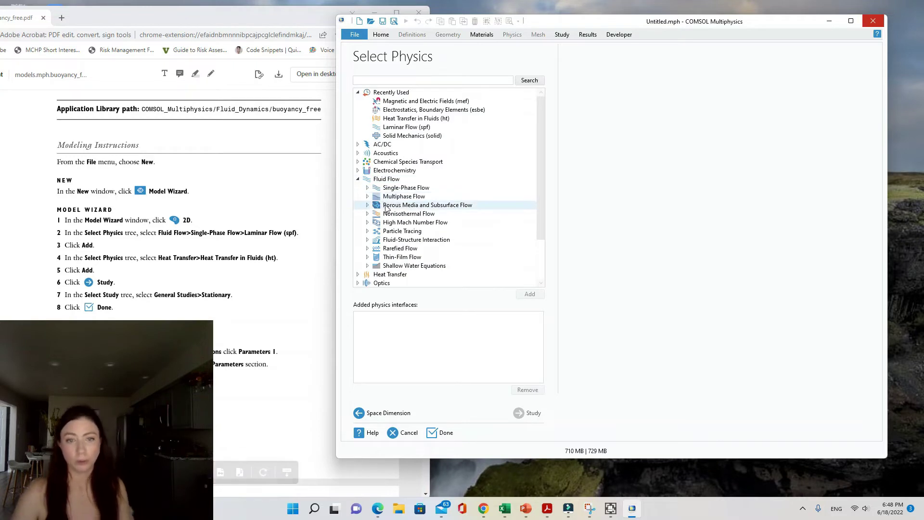
click(367, 188)
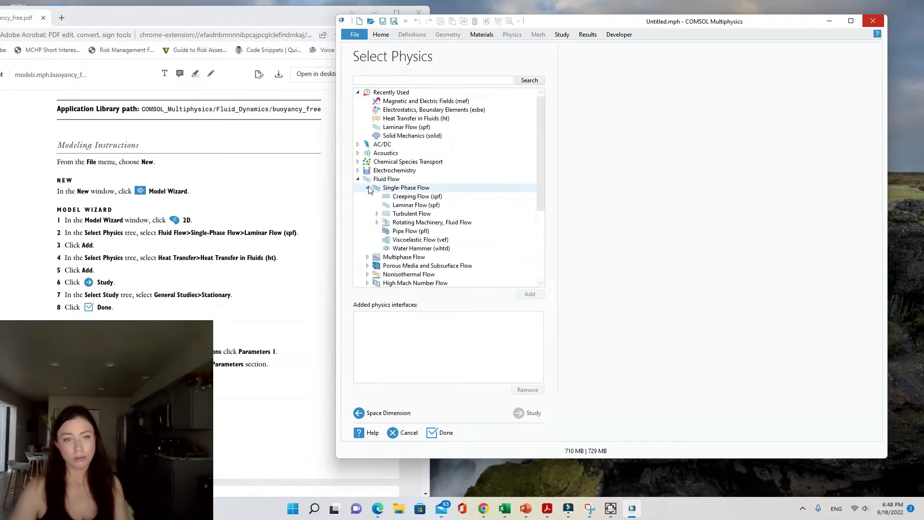
click(423, 205)
click(534, 293)
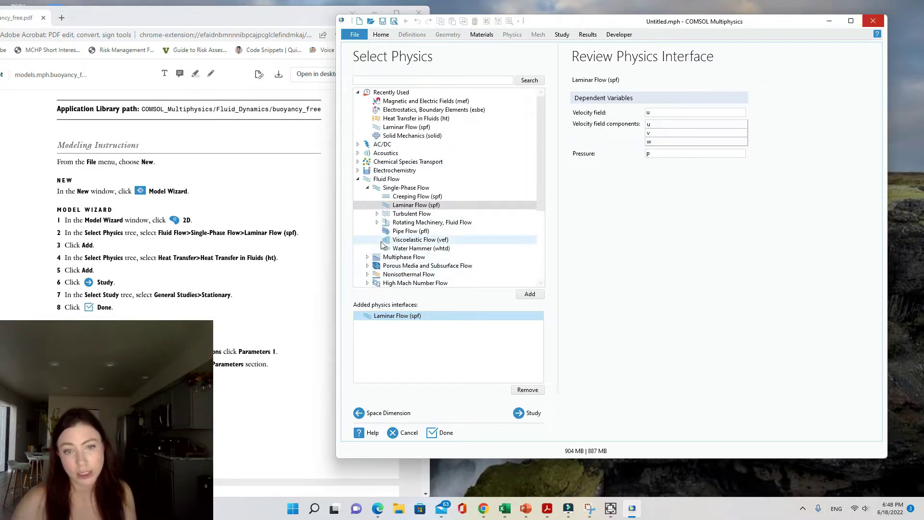
Step: Add the Heat Transfer in Fluids (ht) physics interface to the model
scroll(380, 245, down, 5)
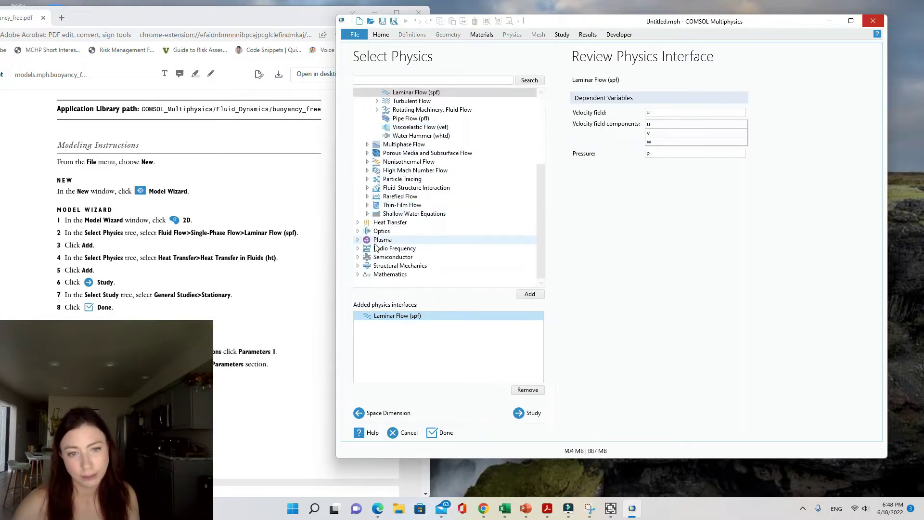
click(357, 222)
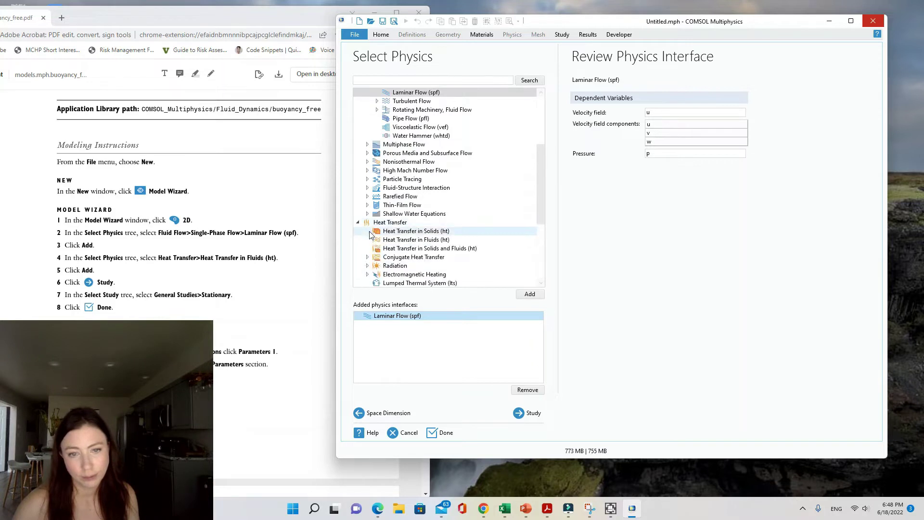
click(406, 239)
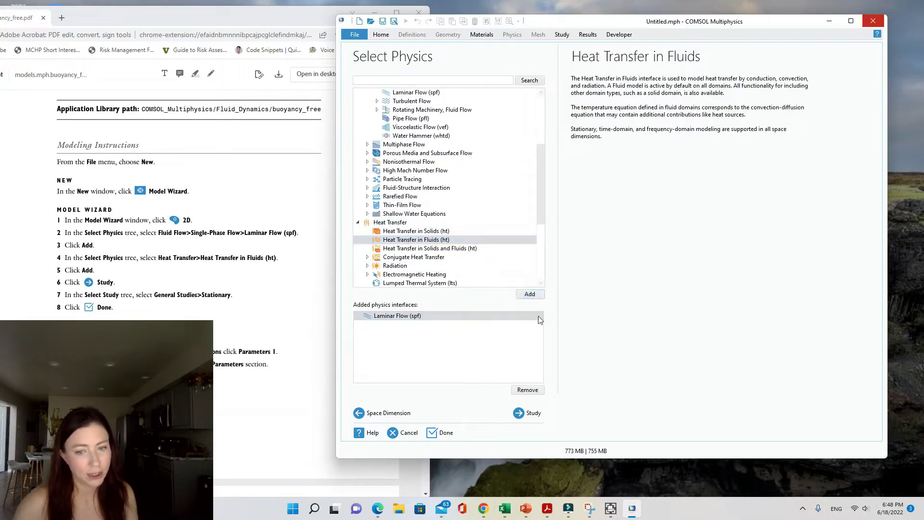
Step: Choose a Stationary general study and finish the model setup wizard
click(533, 414)
click(408, 90)
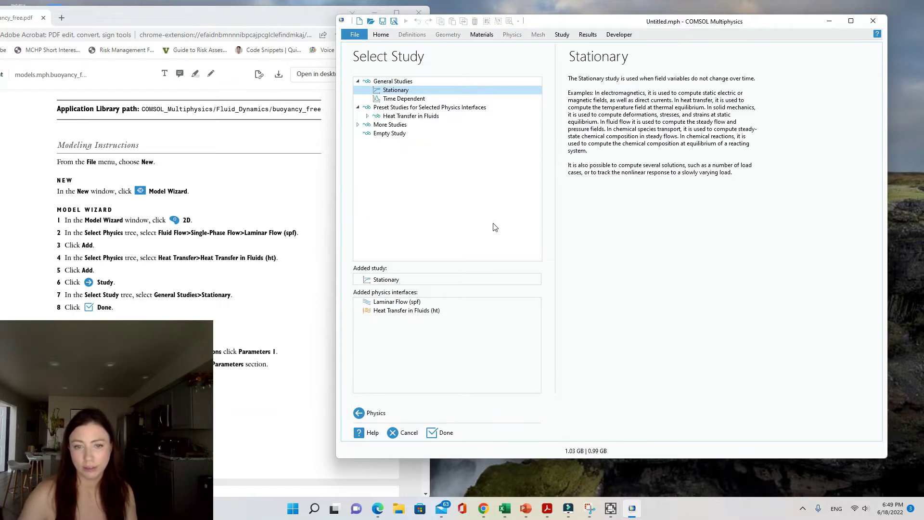
click(444, 433)
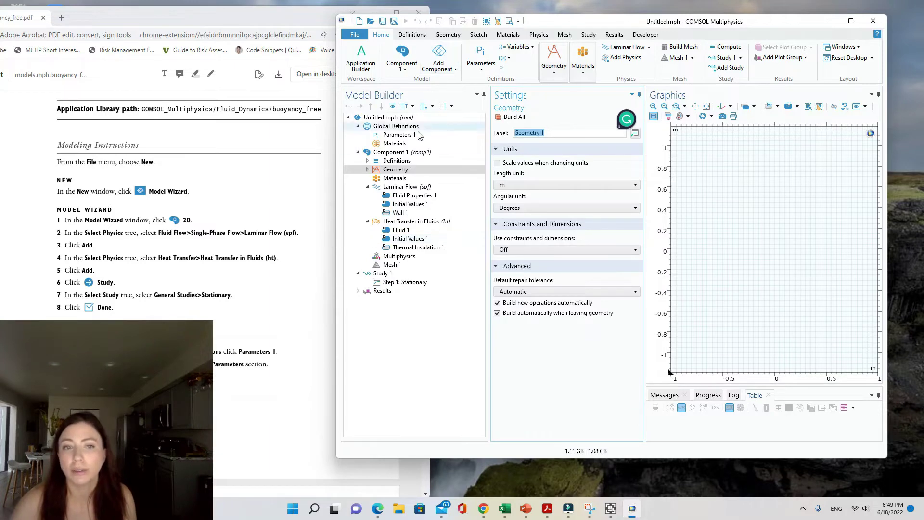
Step: Define the global parameter Tc with expression 0 and description "Low temp", following the PDF's parameter table
click(397, 135)
scroll(254, 371, down, 8)
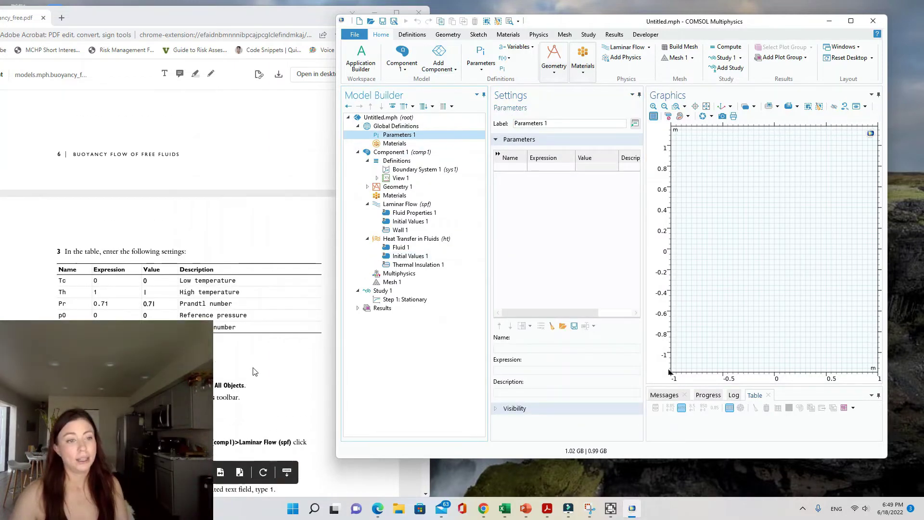
click(511, 167)
click(511, 167)
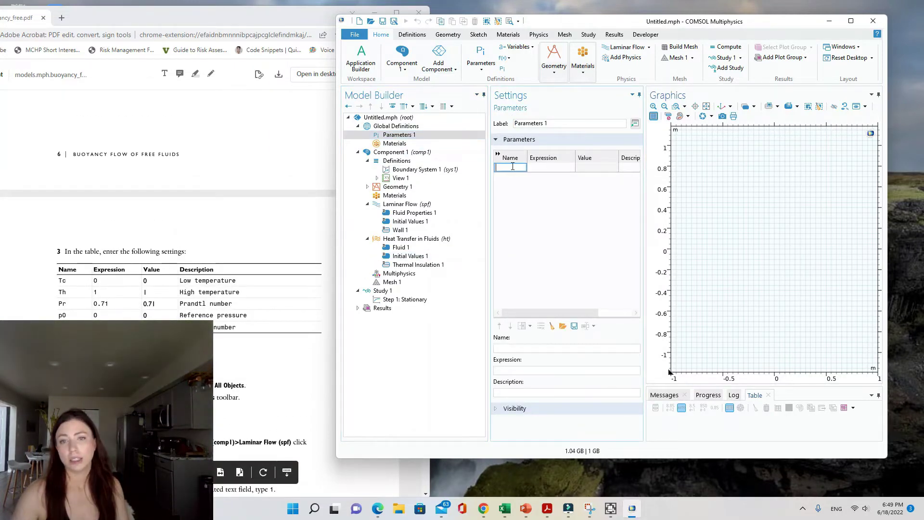
text(Tc)
click(573, 168)
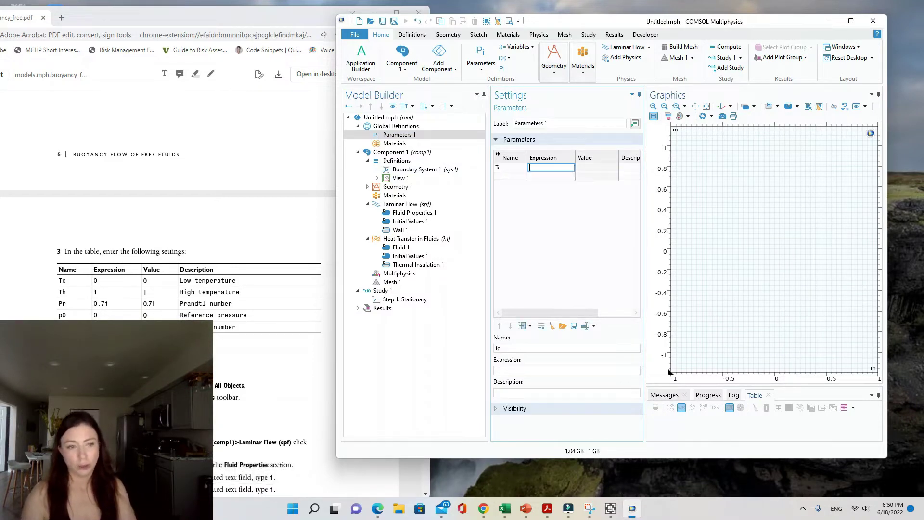
key(Return)
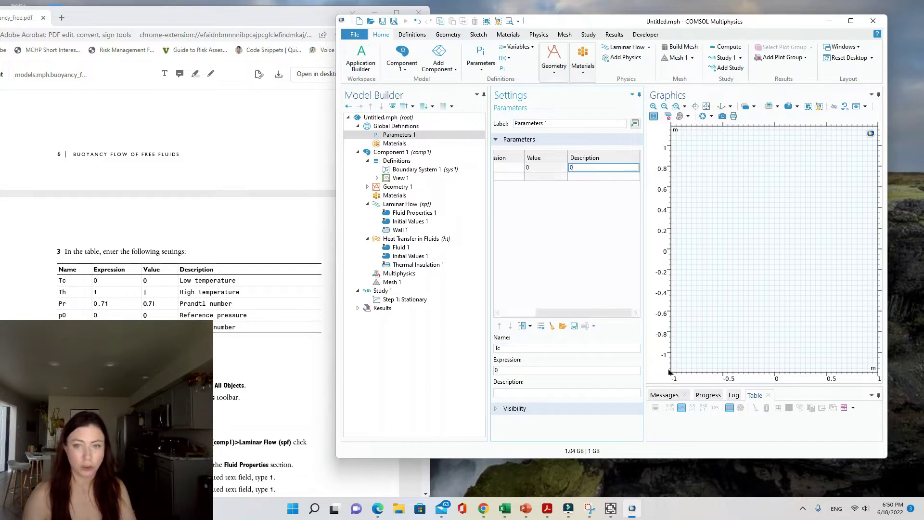
click(633, 167)
text(L)
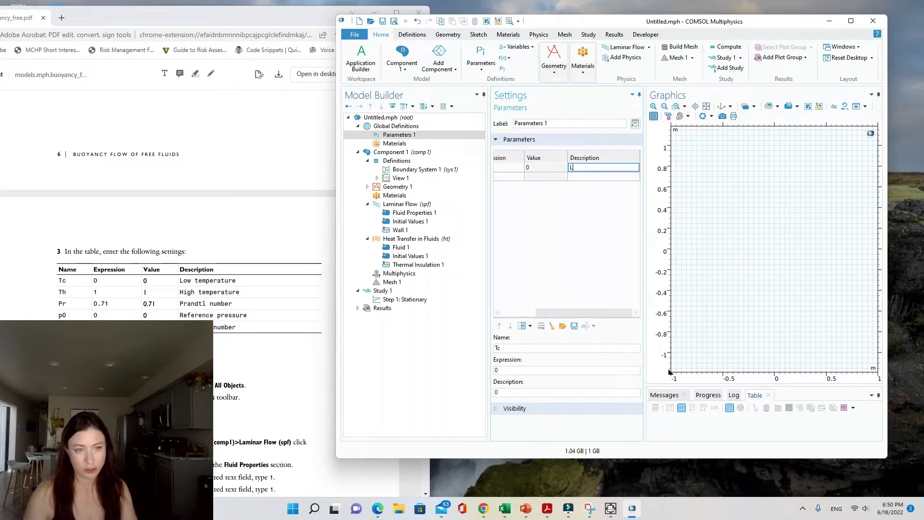
text(ow temperature)
key(Return)
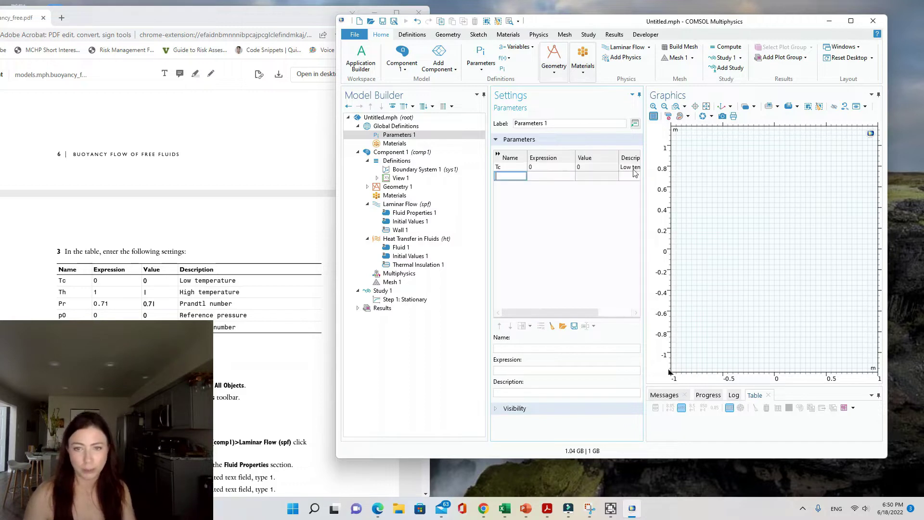
Step: Add the global parameter Th with expression 1 and description "high temp"
text(Th)
key(Tab)
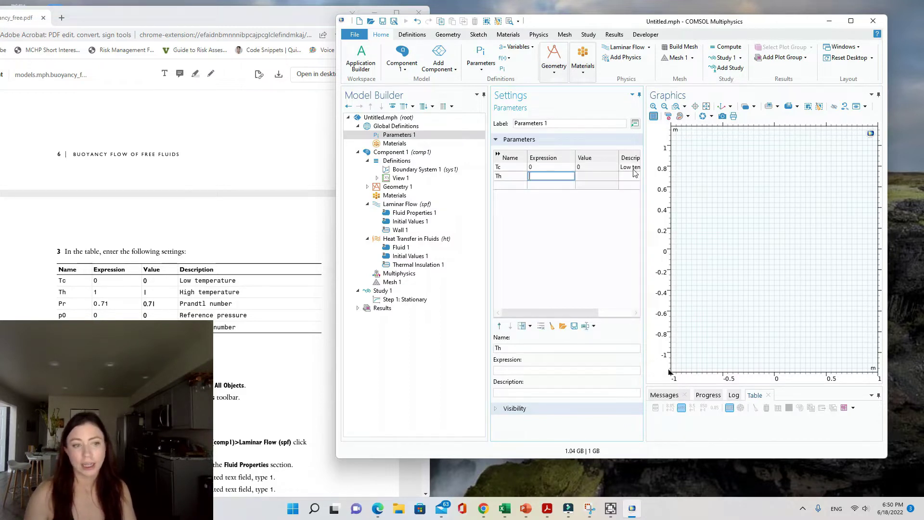
key(Tab)
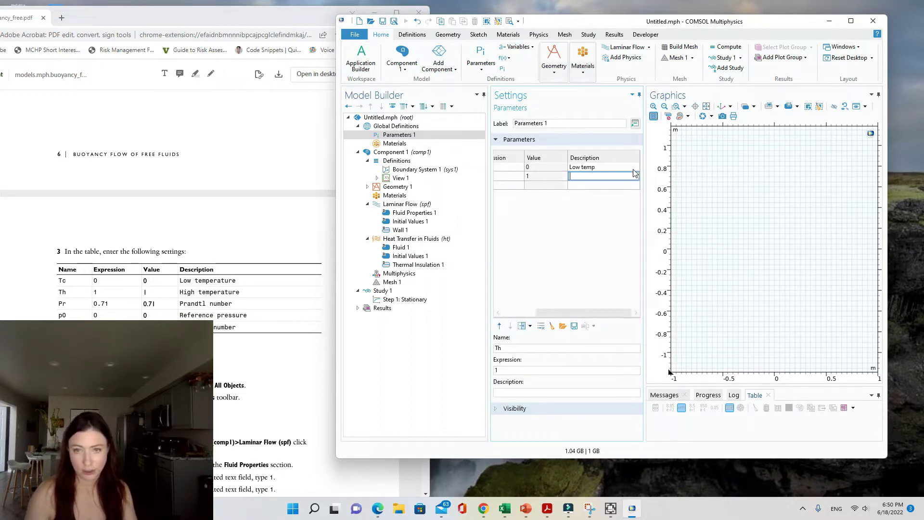
text(high )
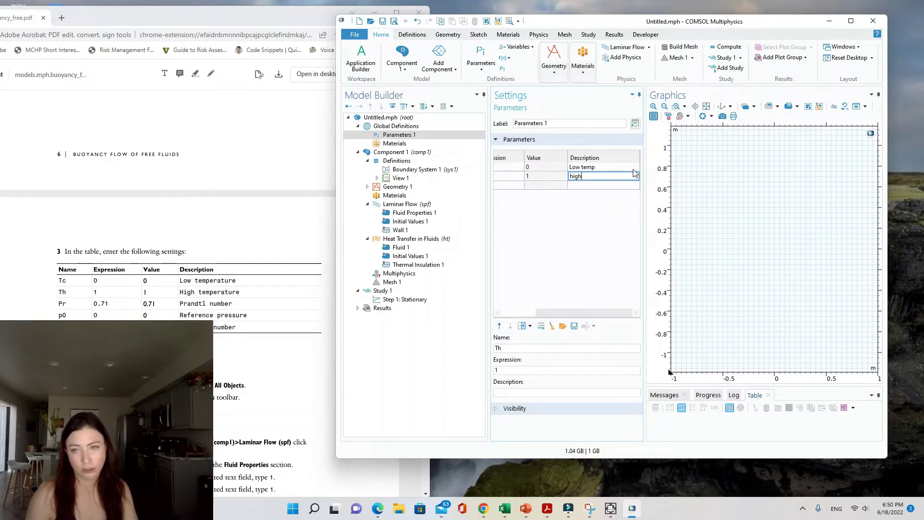
text(temp)
key(Tab)
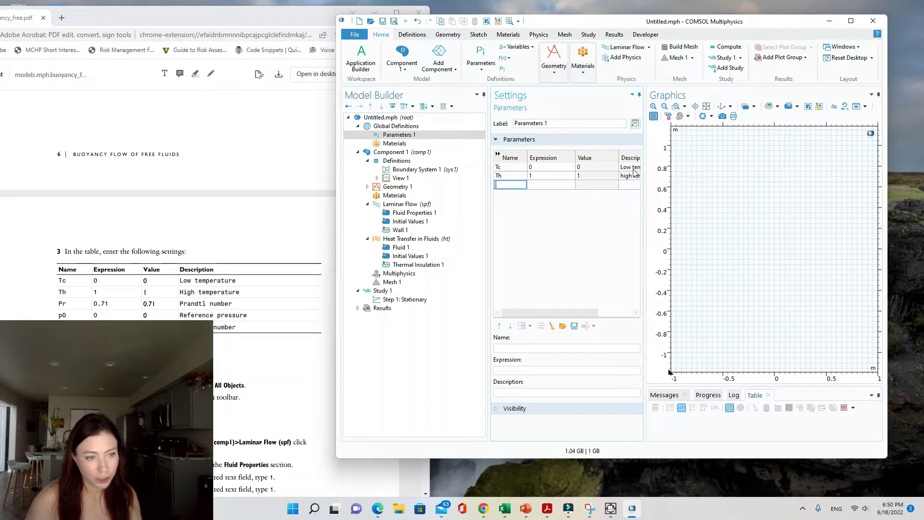
Step: Add the global parameter Pr with expression 0.71 and description "Prandtl #"
text(Pr)
key(Tab)
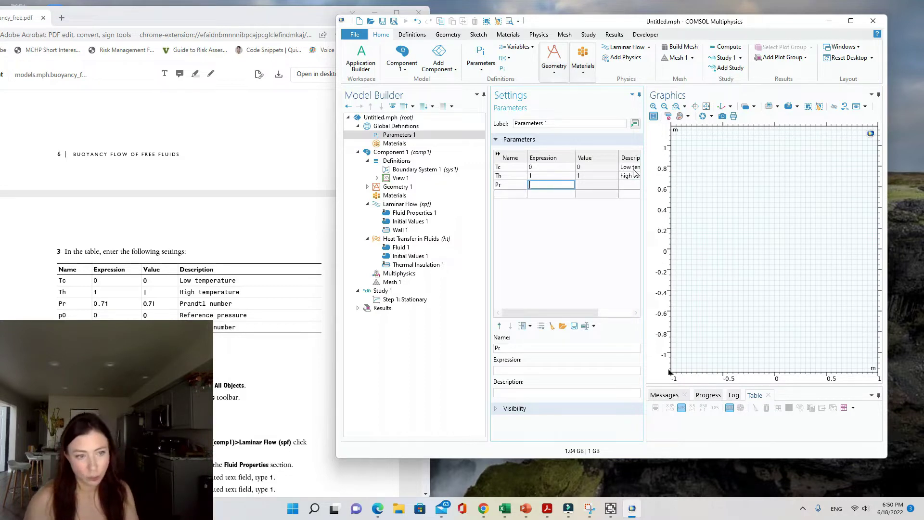
text(0.71)
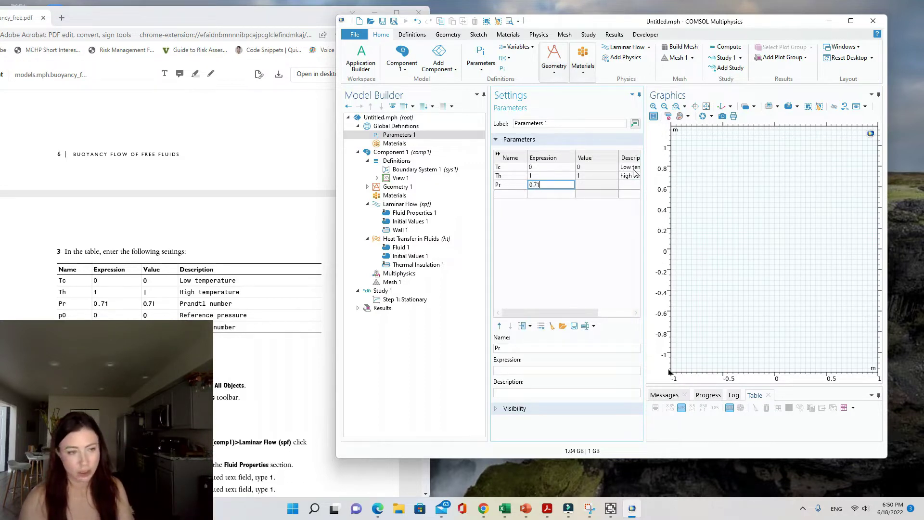
key(Tab)
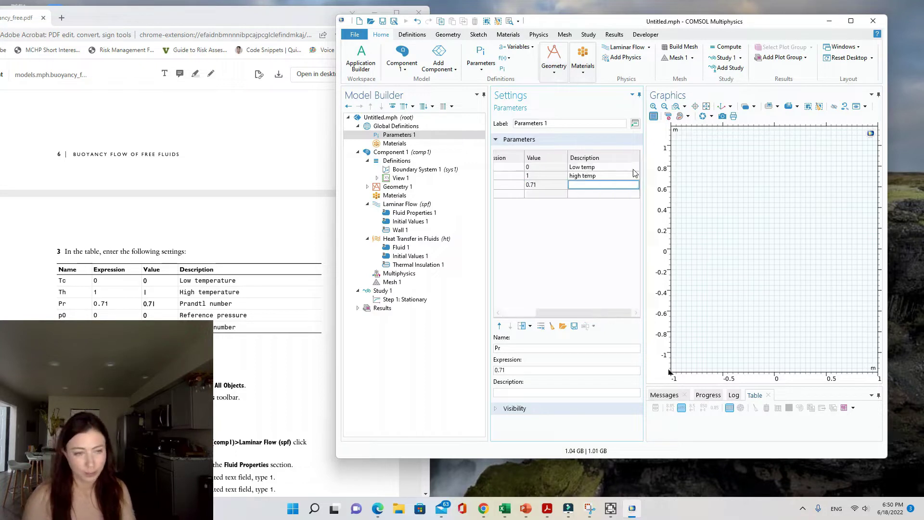
text(Prandtl)
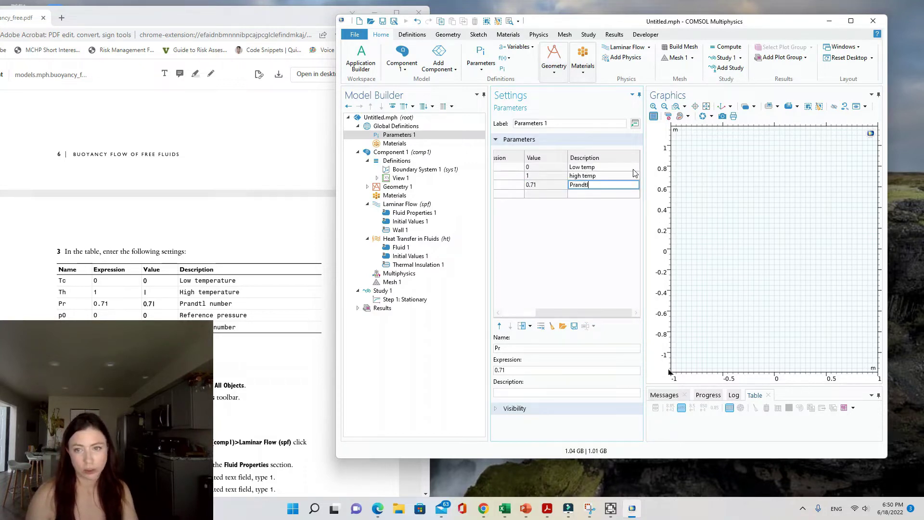
key(Tab)
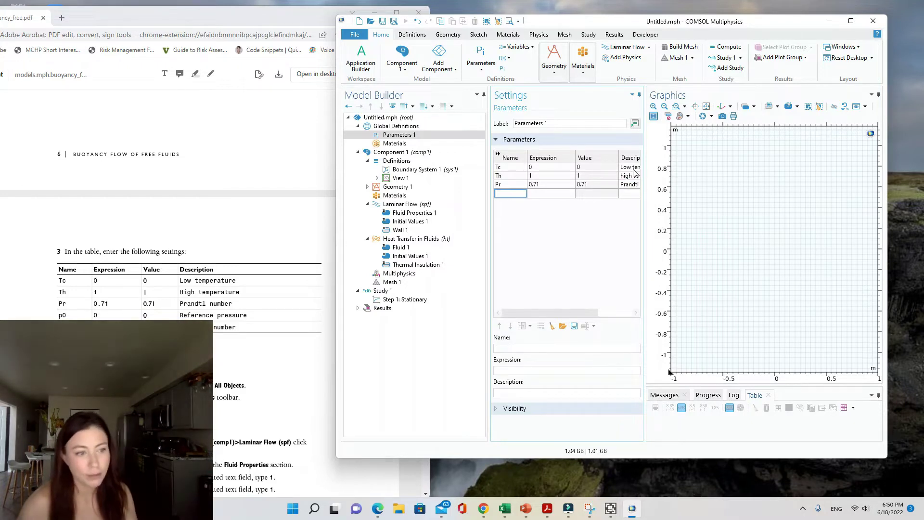
Step: Add the global parameter p0 with expression 0 and description "reference pressure"
text(p0)
key(Tab)
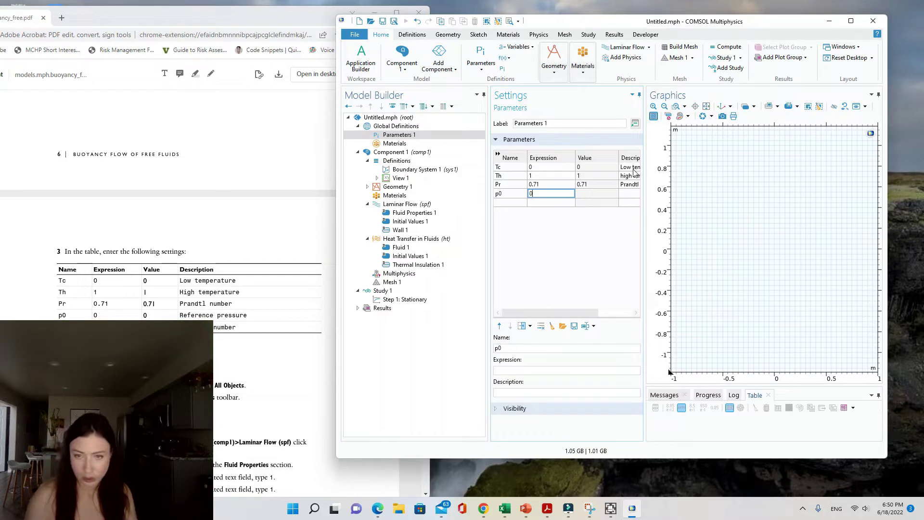
key(Tab)
text(ref)
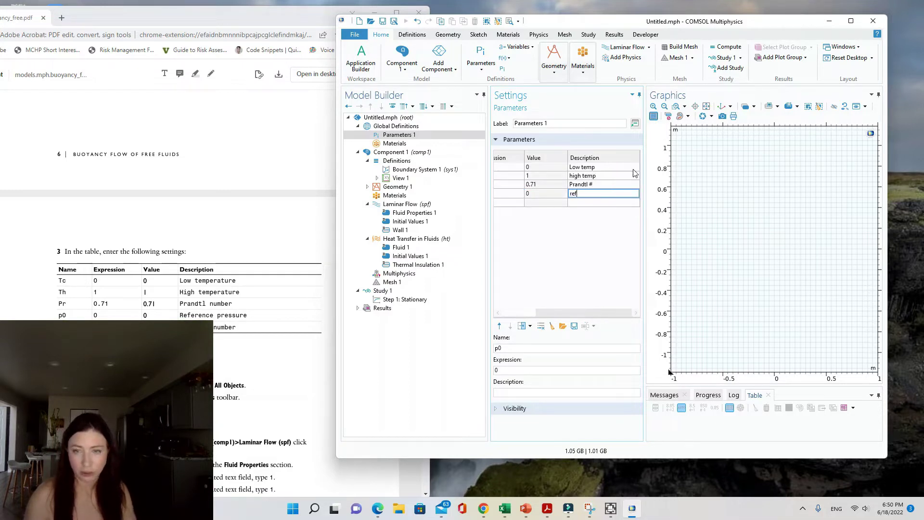
text(erenc)
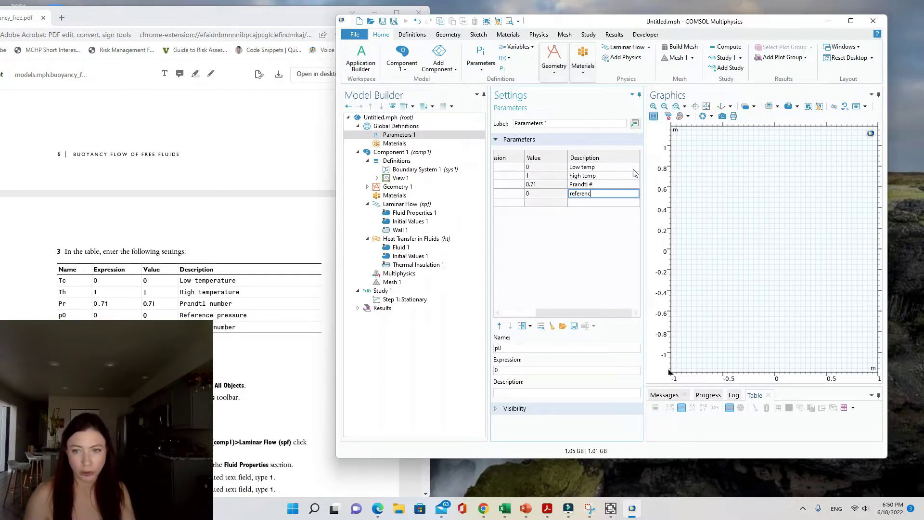
text(e pres)
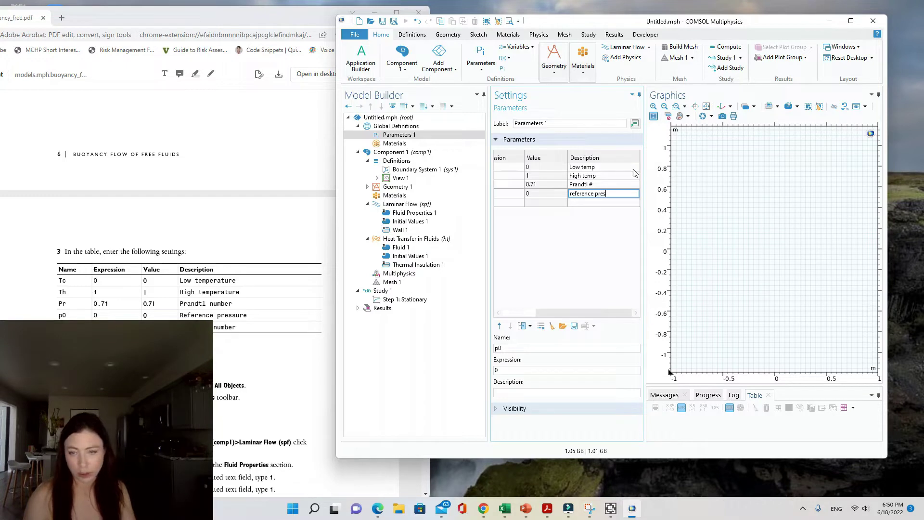
text(sure)
key(Return)
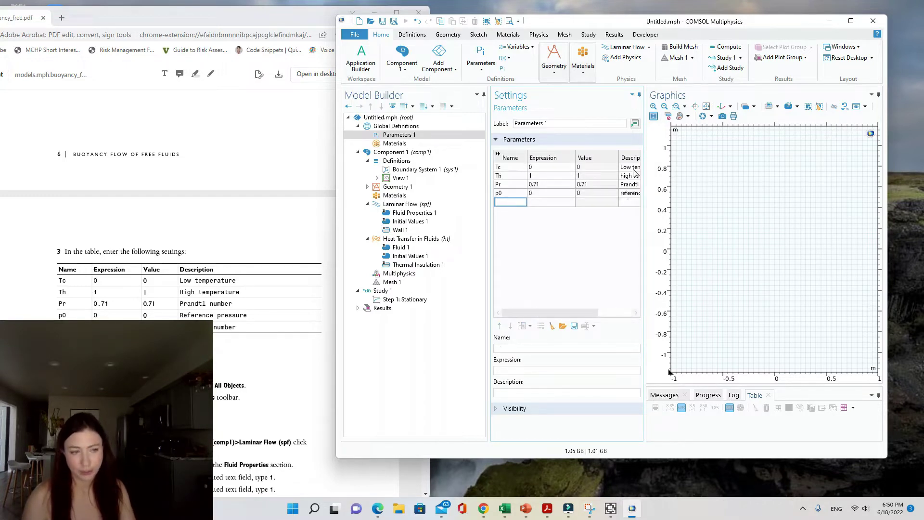
Step: Add the global parameter Ra with expression 0 and description "Rayleigh number"
text(Ra)
key(Tab)
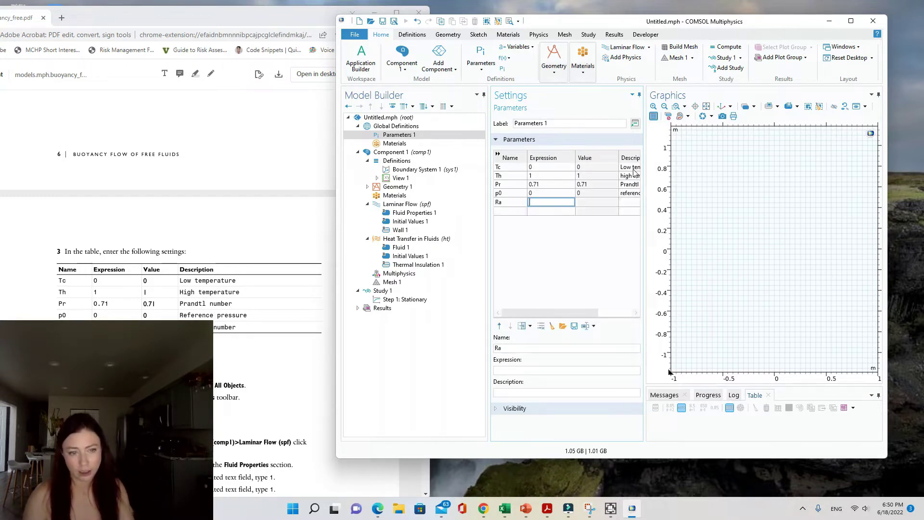
text(0)
key(Tab)
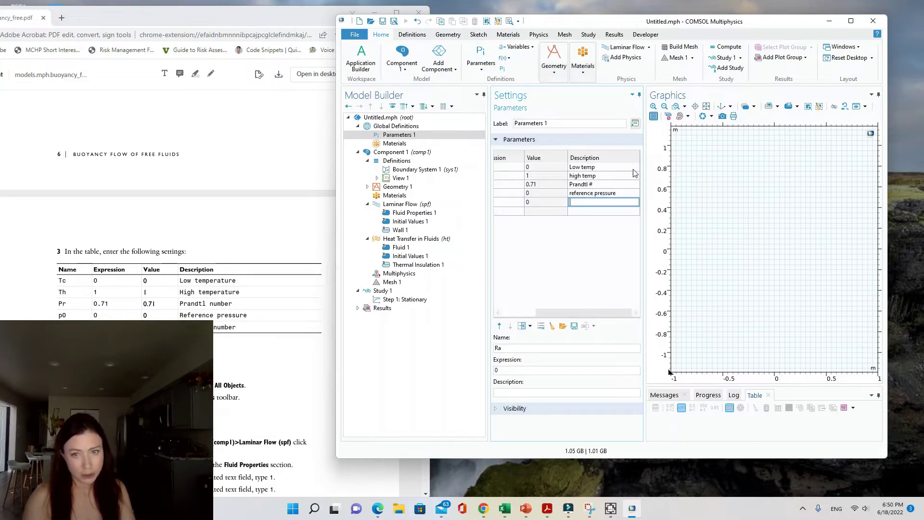
text(Rayl)
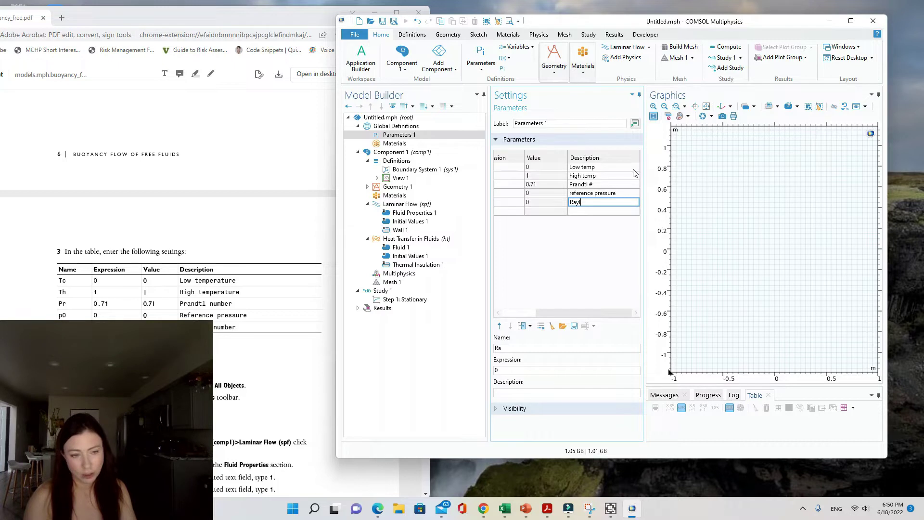
key(Return)
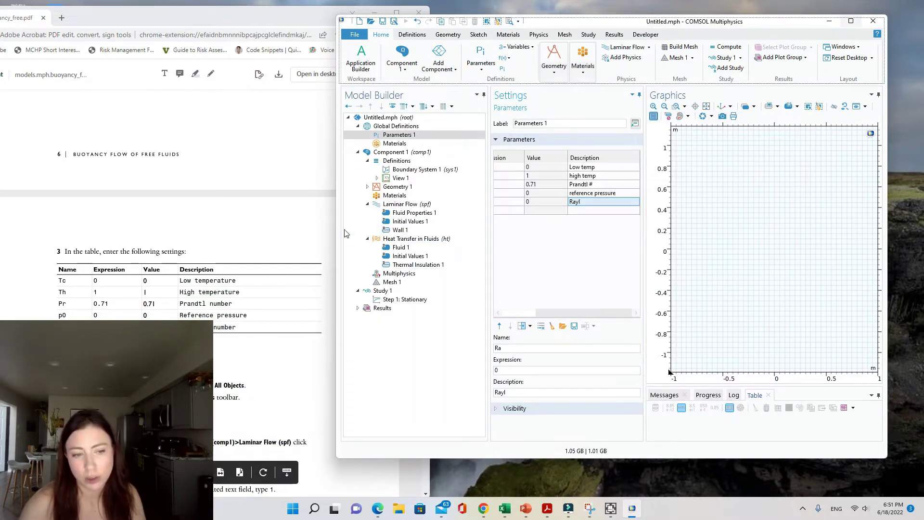
click(590, 204)
click(590, 203)
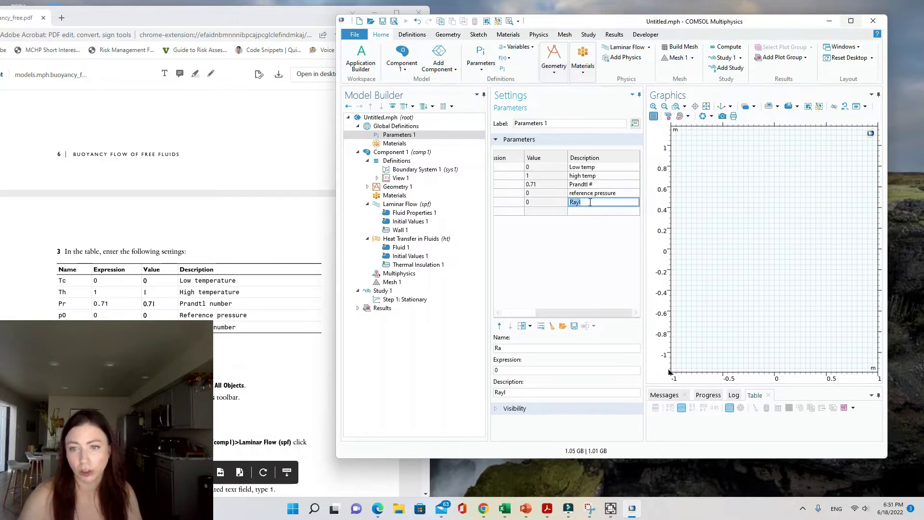
text(eigh number)
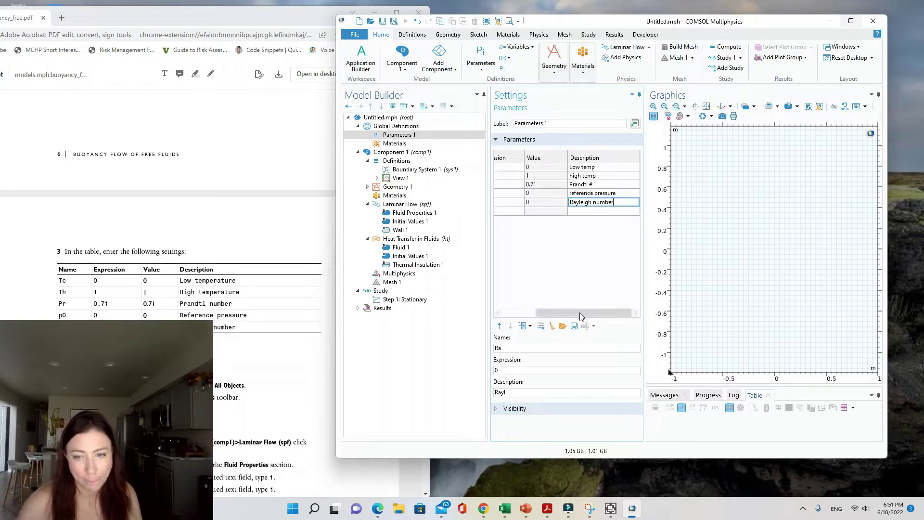
drag(582, 312, 544, 312)
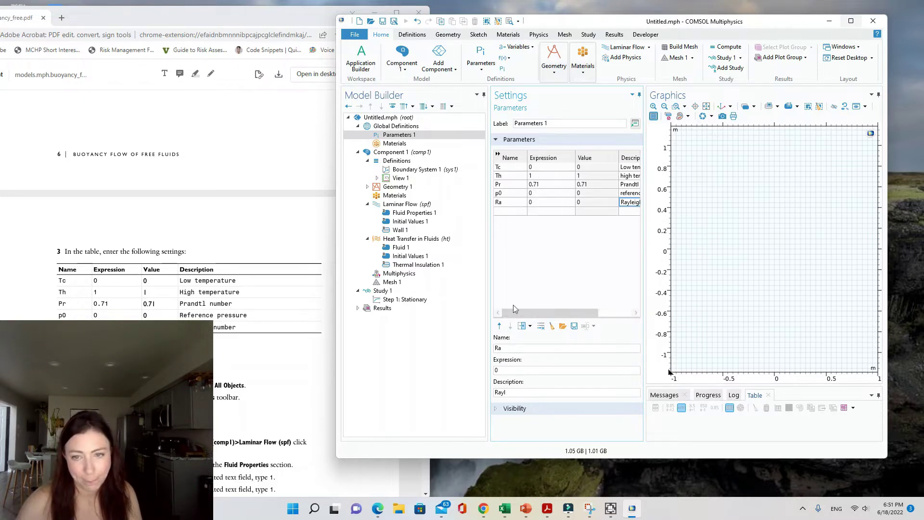
scroll(149, 315, down, 1)
scroll(149, 315, down, 2)
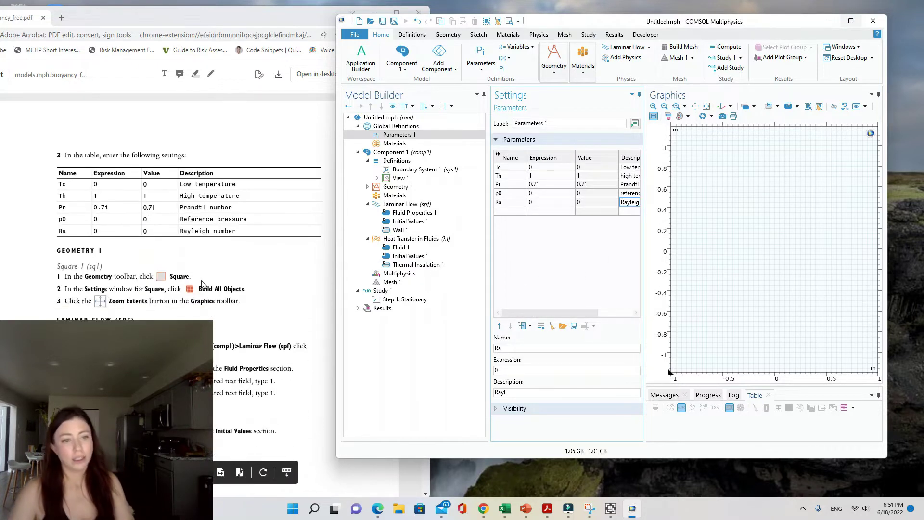
click(513, 250)
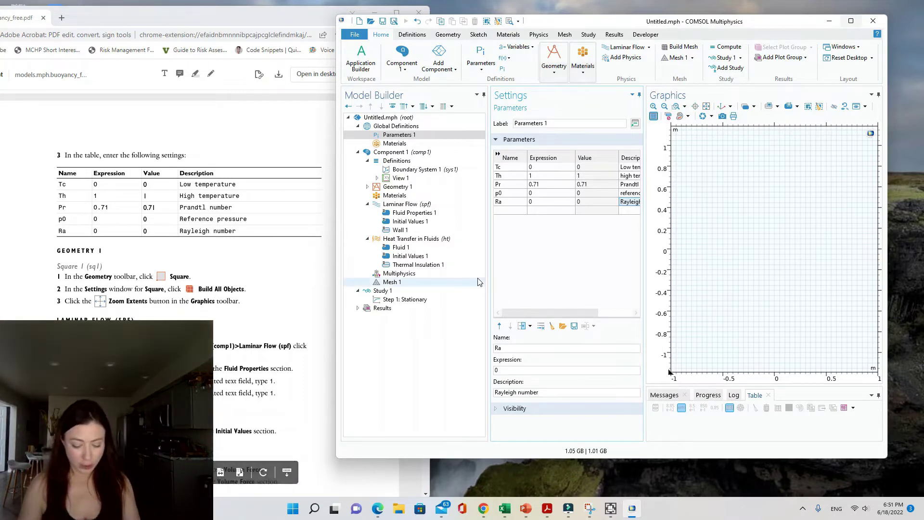
Step: Save the model as bouyancyFreeFlow.mph and build a square with side length 1 m and its corner at the origin
key(ctrl+s)
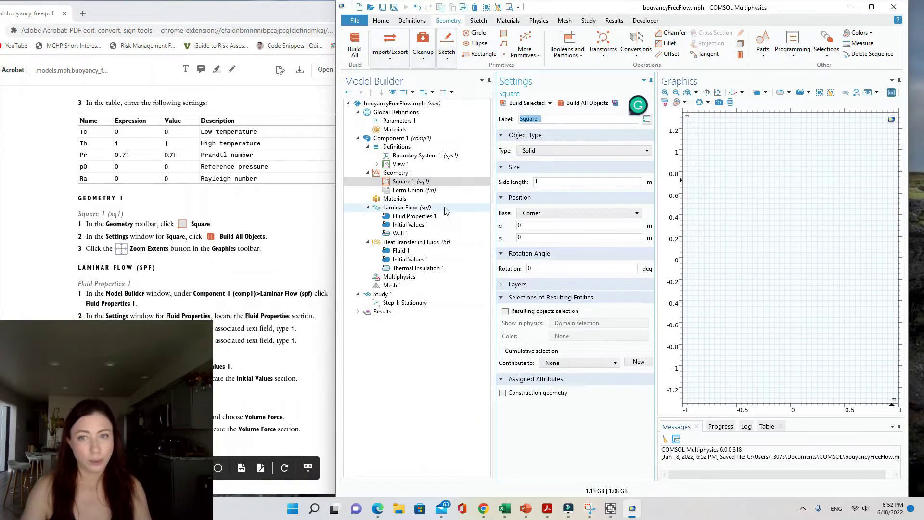
click(526, 105)
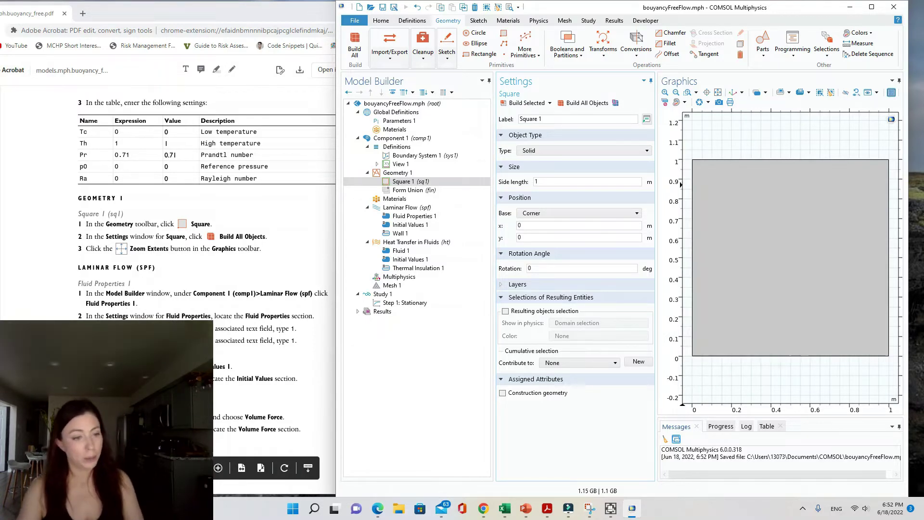
Step: In the Laminar Flow fluid properties, make the density user defined with a value of 1 kg/m³
scroll(207, 241, down, 1)
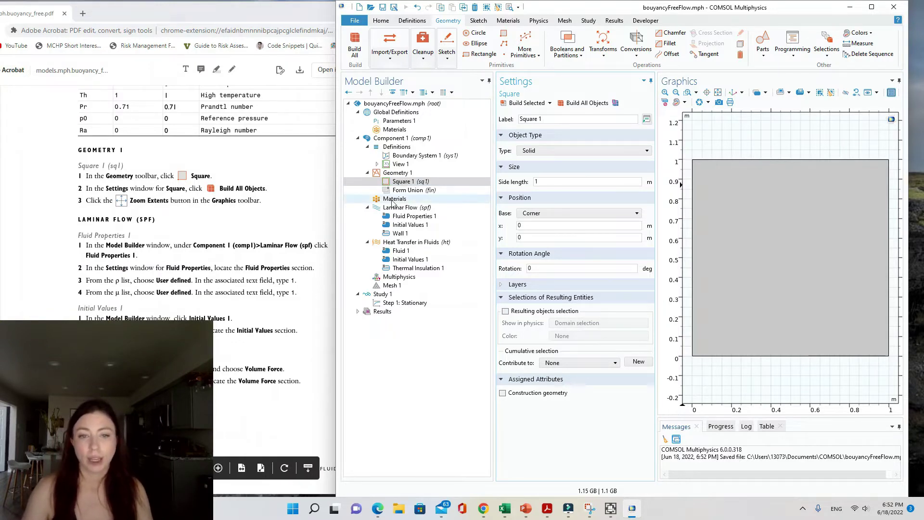
click(406, 209)
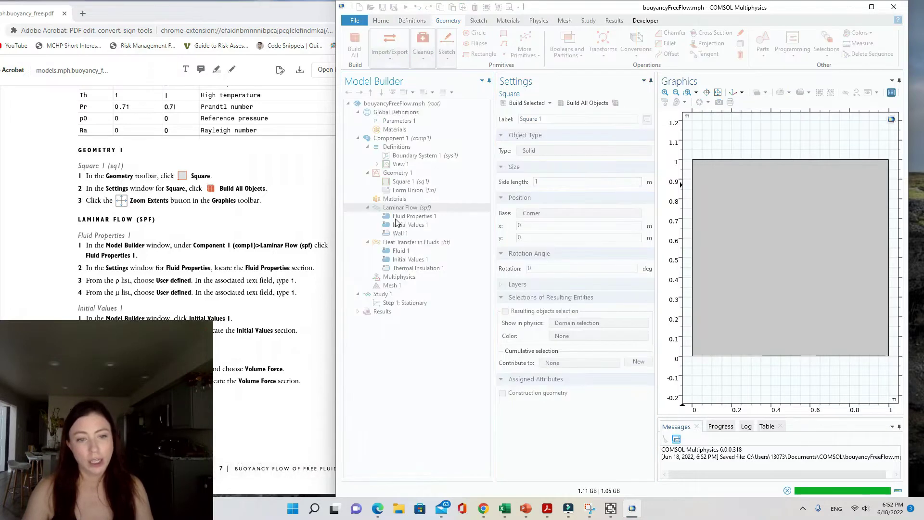
click(428, 216)
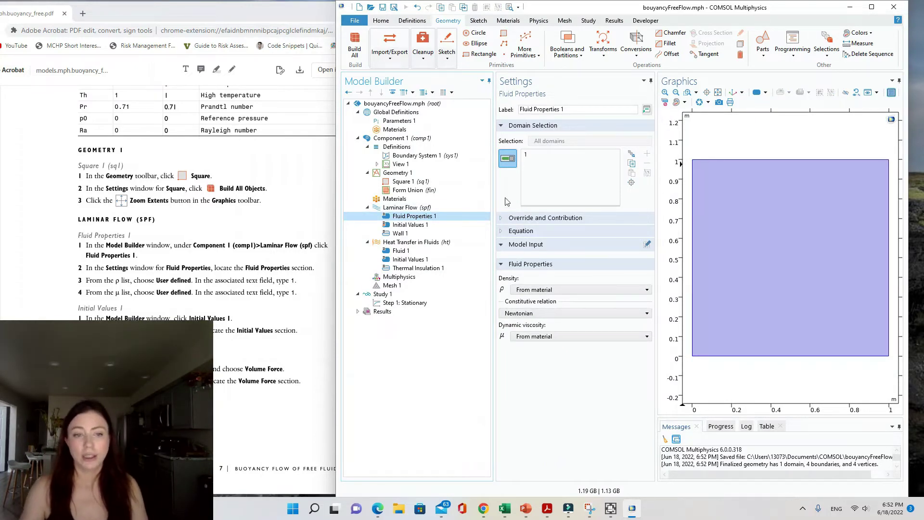
click(563, 293)
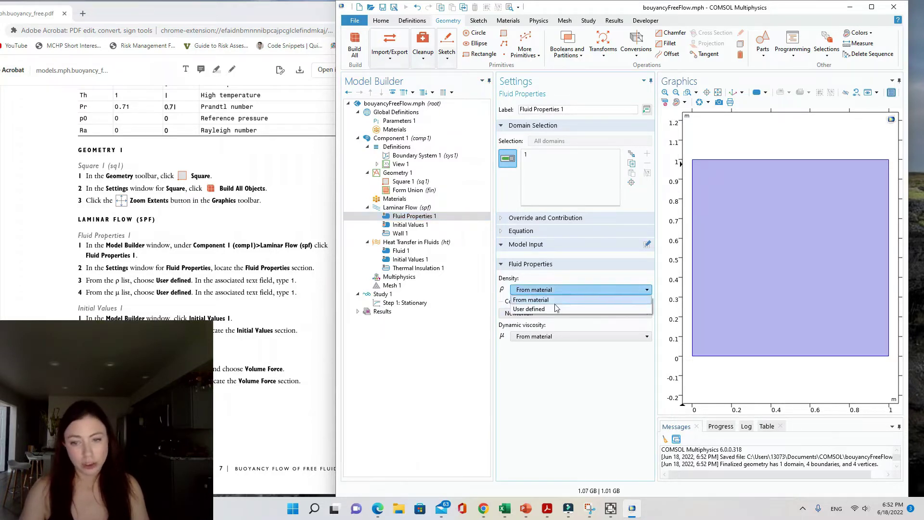
click(554, 308)
triple_click(553, 302)
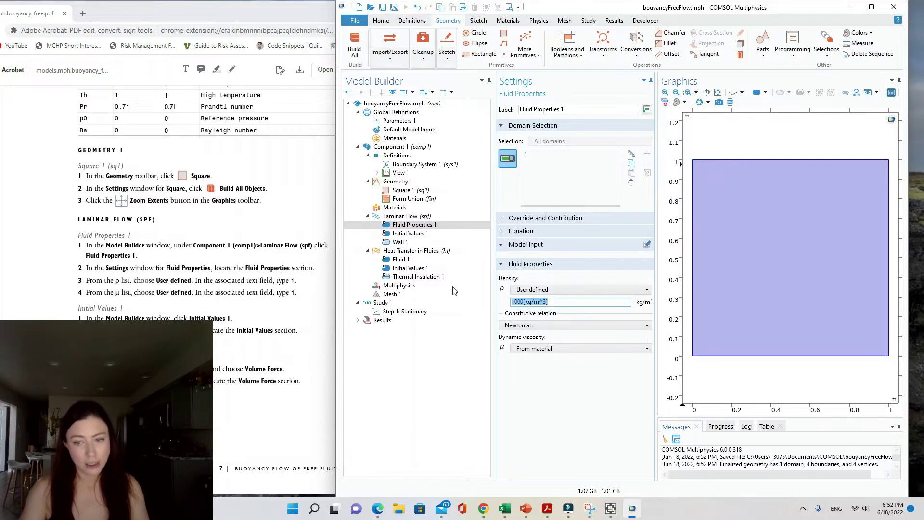
text(1)
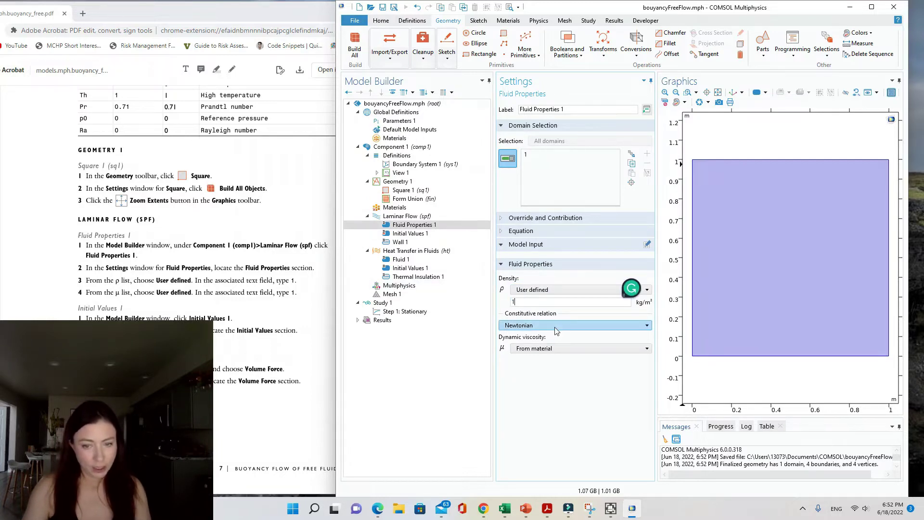
Step: Make the dynamic viscosity in the Laminar Flow fluid properties user defined with a value of 1 Pa·s
click(538, 349)
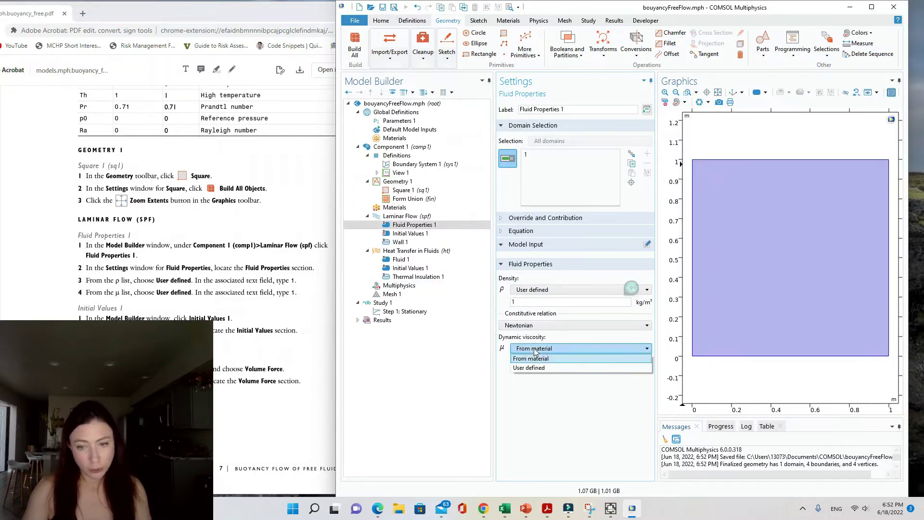
click(538, 349)
click(539, 351)
click(529, 359)
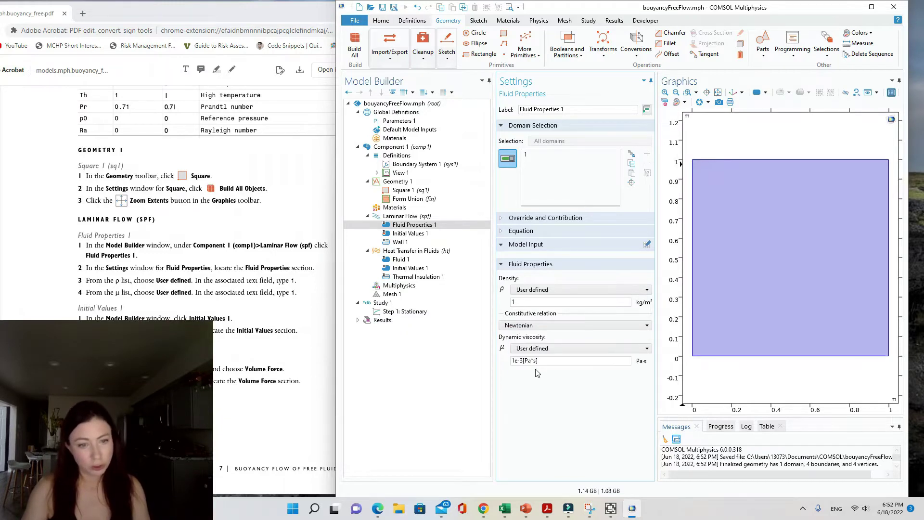
drag(538, 361, 511, 362)
text(1)
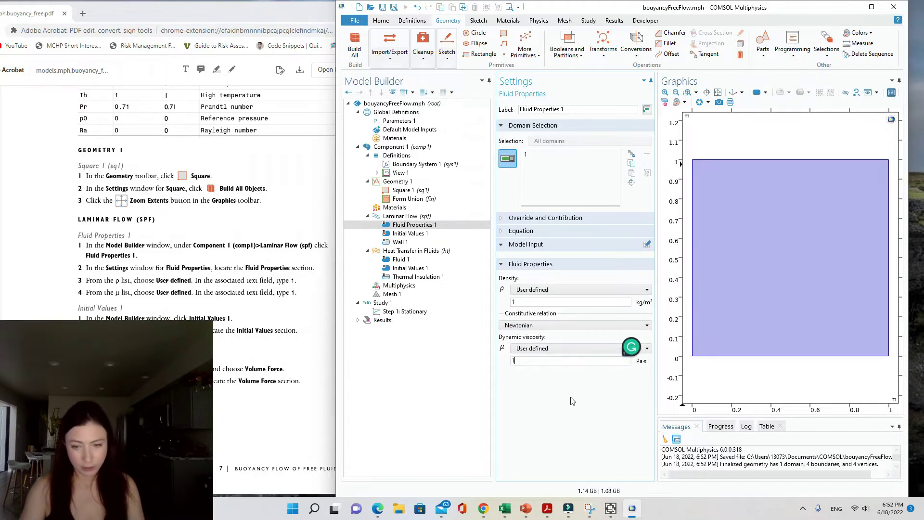
click(534, 301)
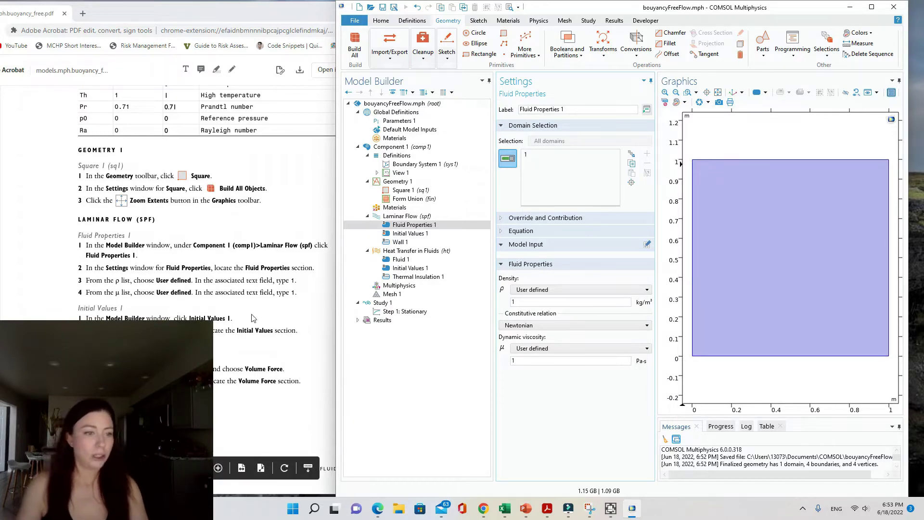
Step: Set the initial pressure of the Laminar Flow interface to p0
click(403, 233)
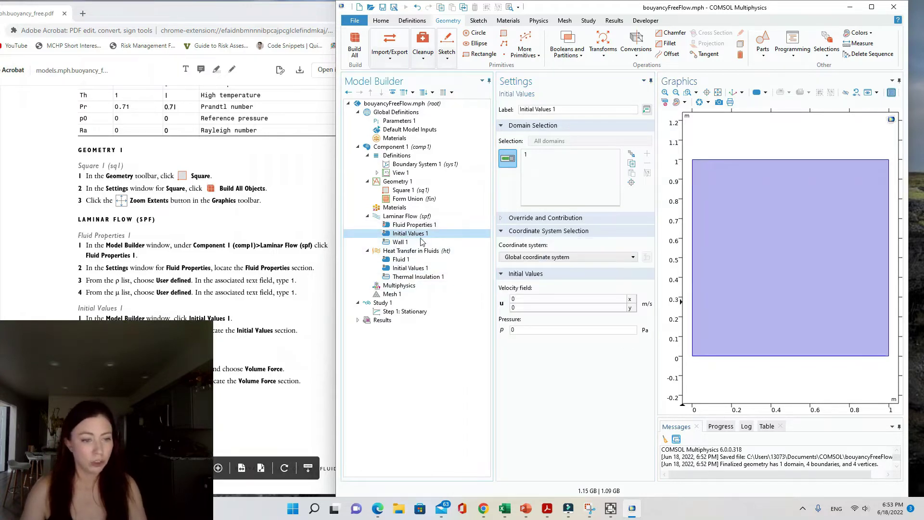
click(511, 330)
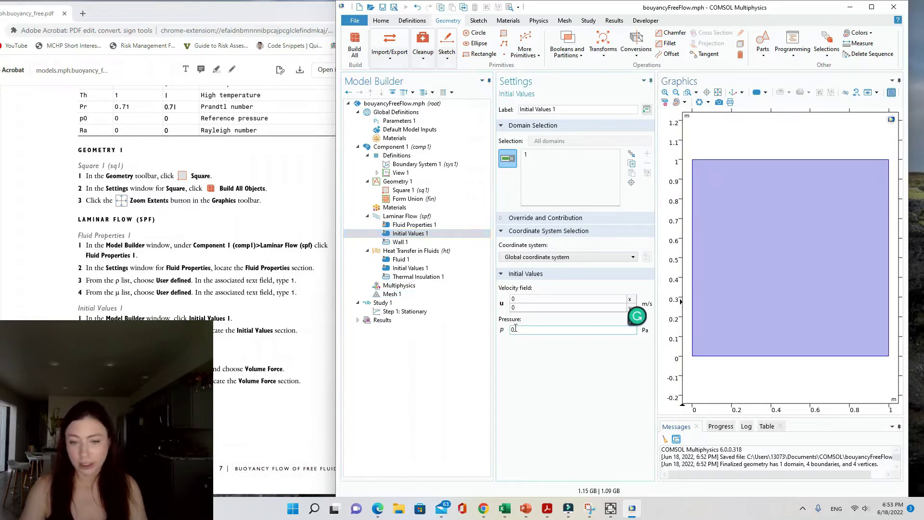
double_click(513, 328)
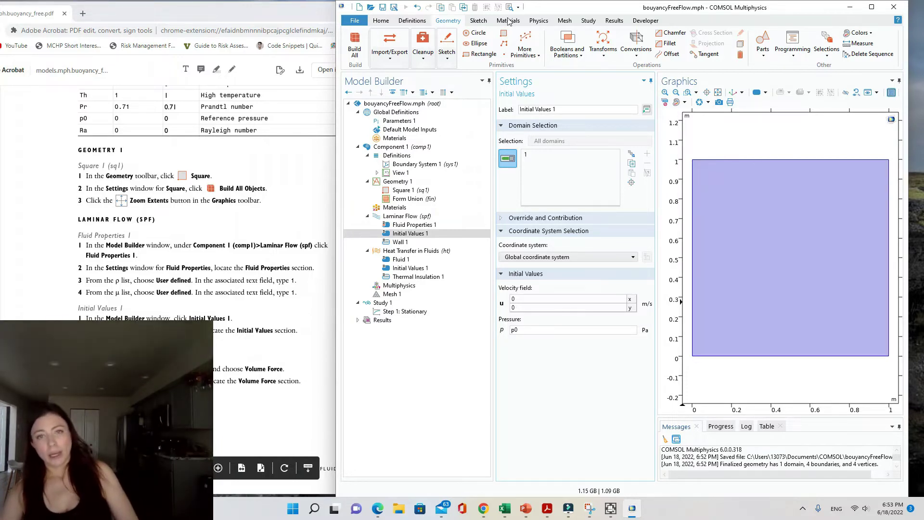
Step: Add a Volume Force domain feature to Laminar Flow and enter (Ra/Pa)*(T-Tc) as its y-component
click(539, 20)
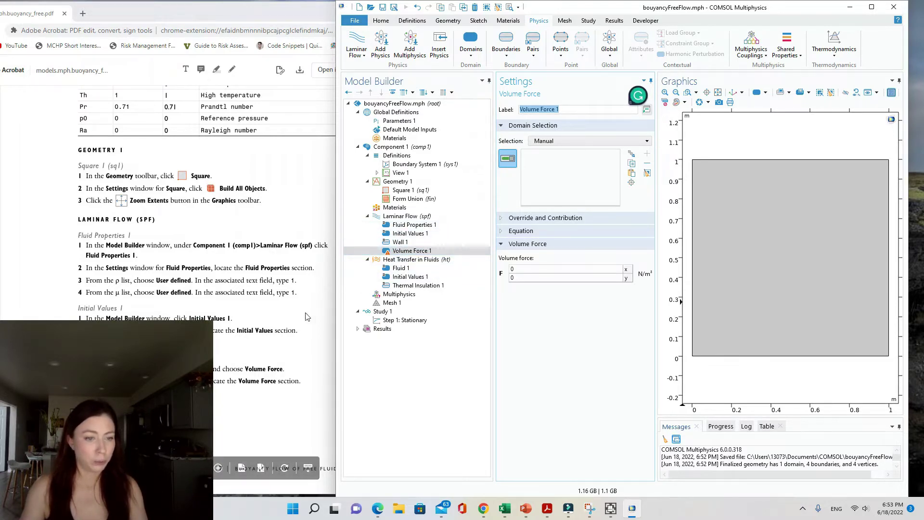
scroll(172, 289, down, 3)
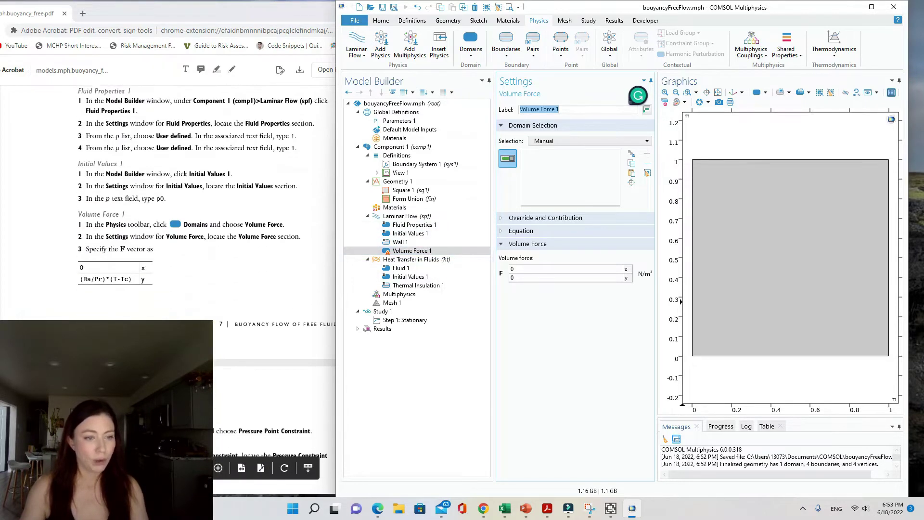
click(539, 269)
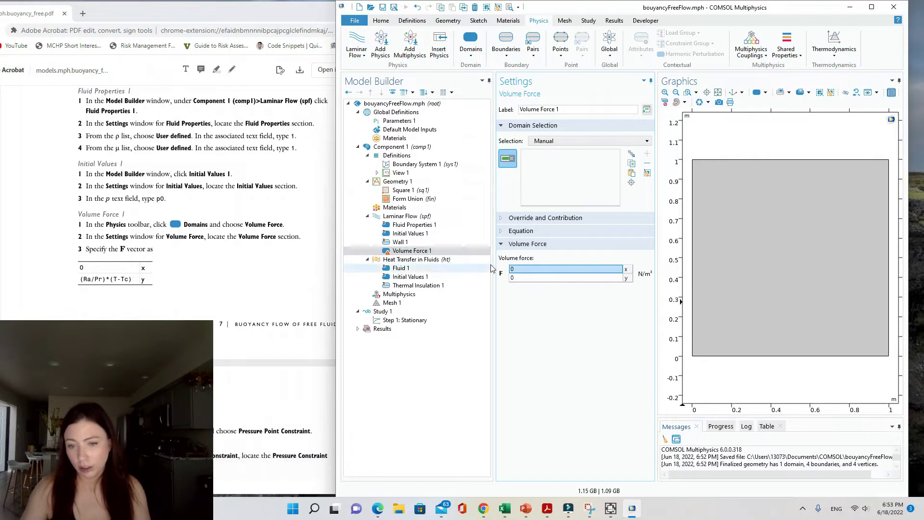
click(531, 279)
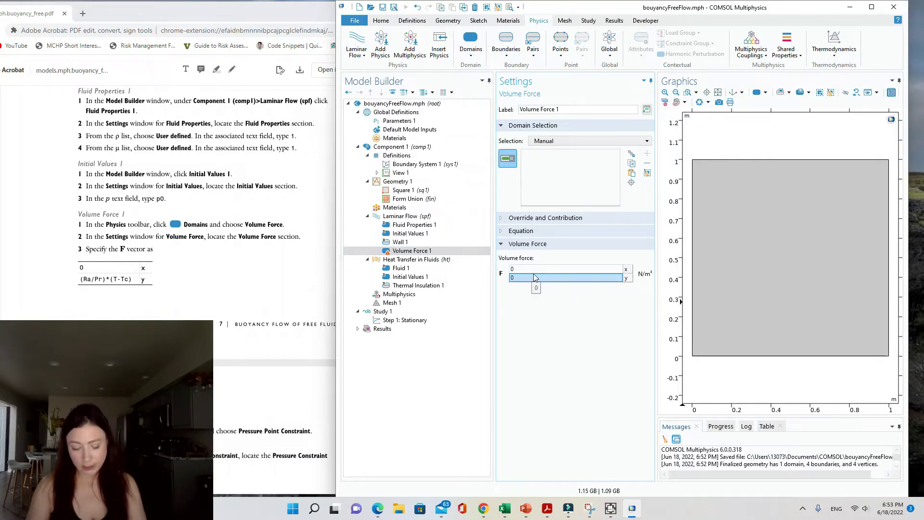
text((Ra)
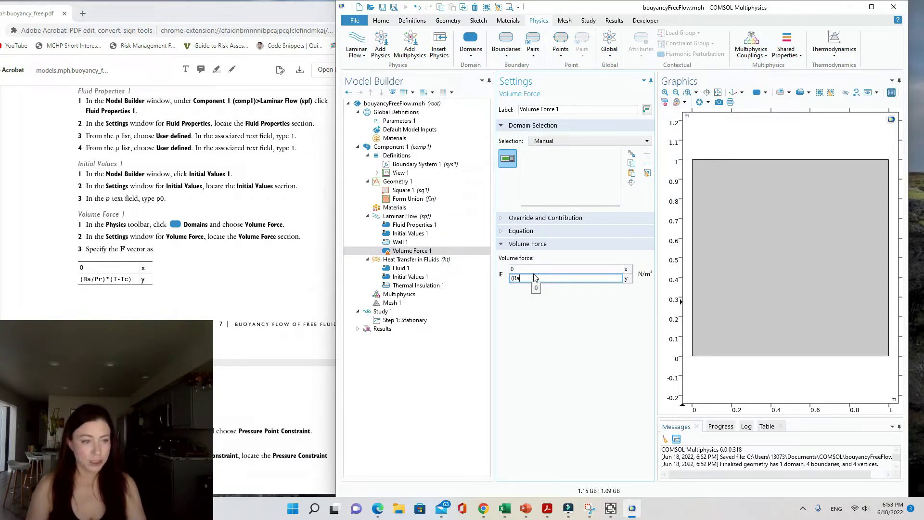
text(/Pa)
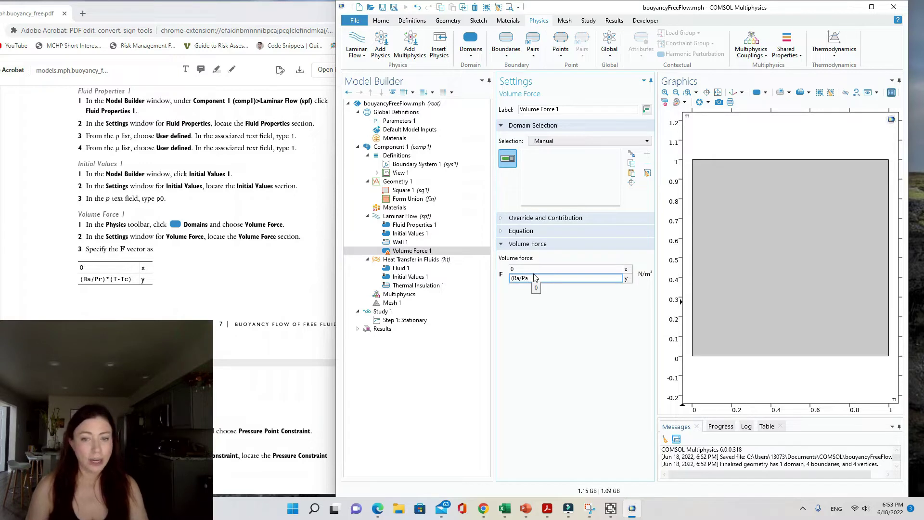
text())
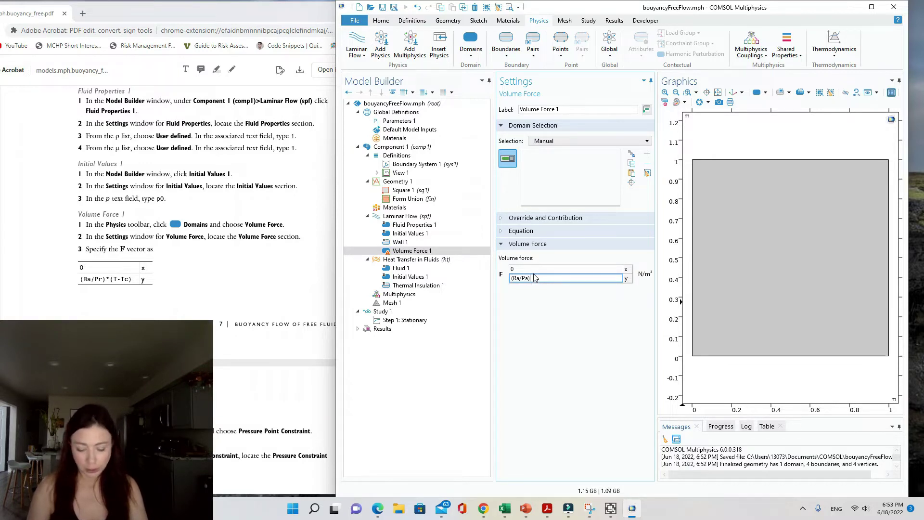
text(*)
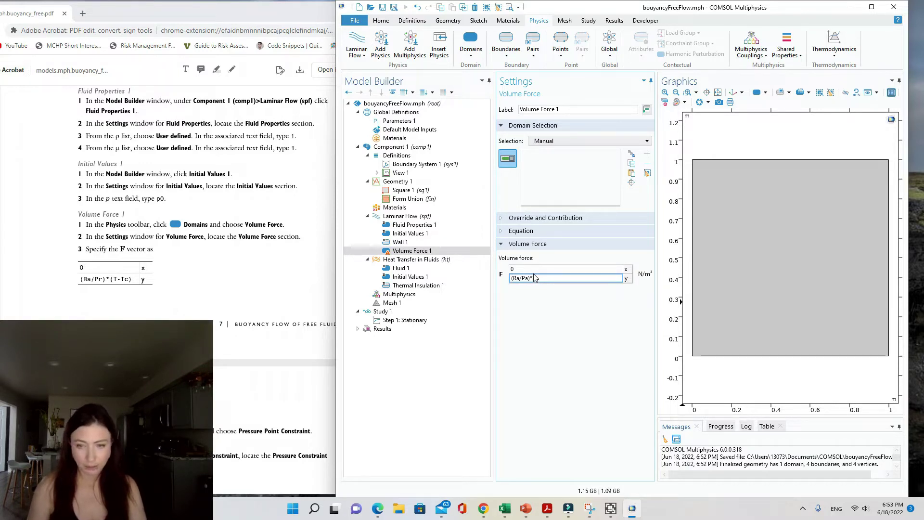
text(()
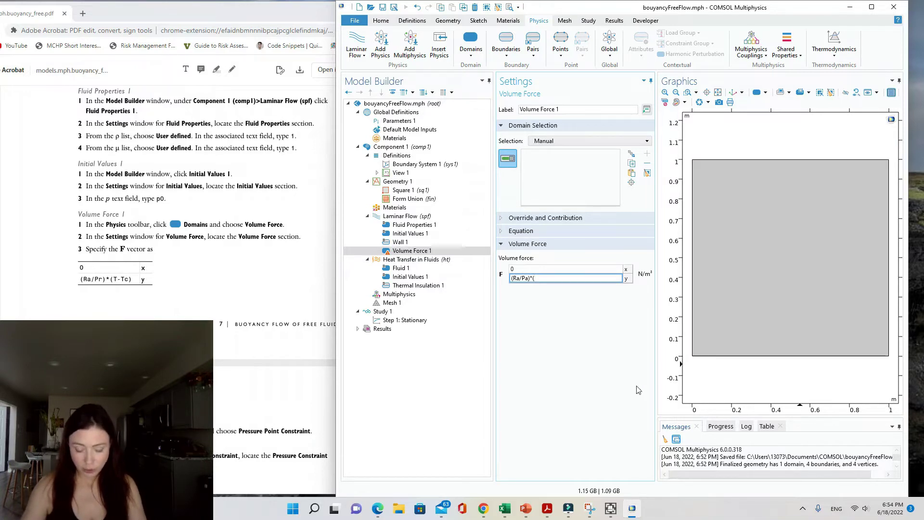
text(T-T)
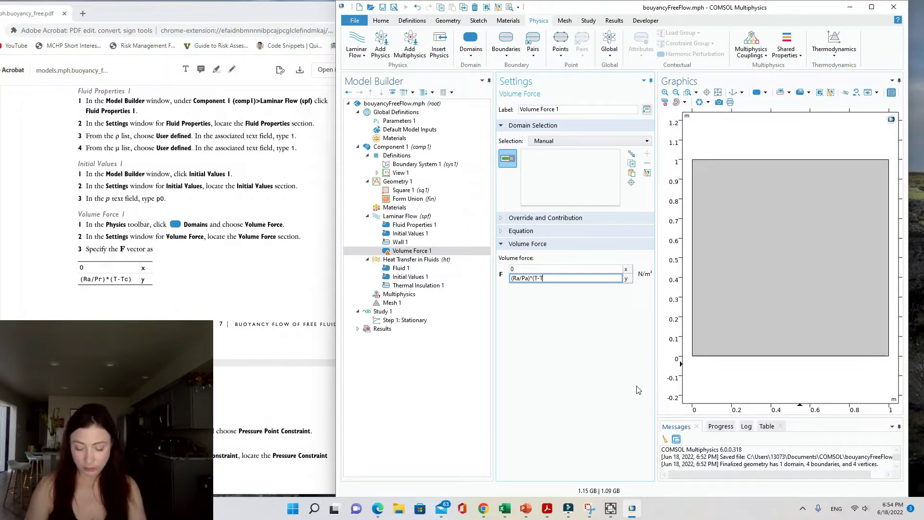
text(c))
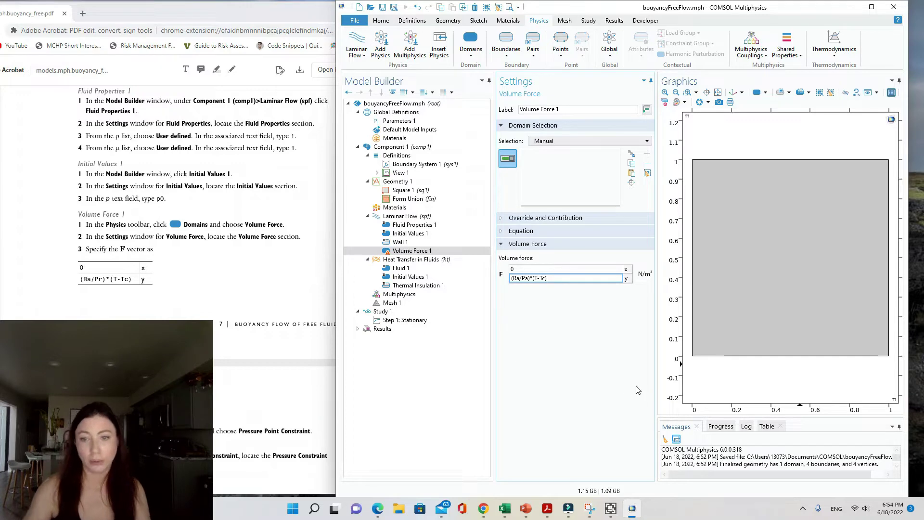
Step: Correct the divisor in the volume force's y-component so the expression reads (Ra/Pr)*(T-Tc)
key(Left)
key(Left)
key(Left)
key(Left)
key(Left)
key(Left)
key(Left)
key(Left)
key(BackSpace)
text(r)
Step: Add a Pressure Point Constraint at the square's upper-left corner, point 2, with a pressure of p0
scroll(193, 240, down, 4)
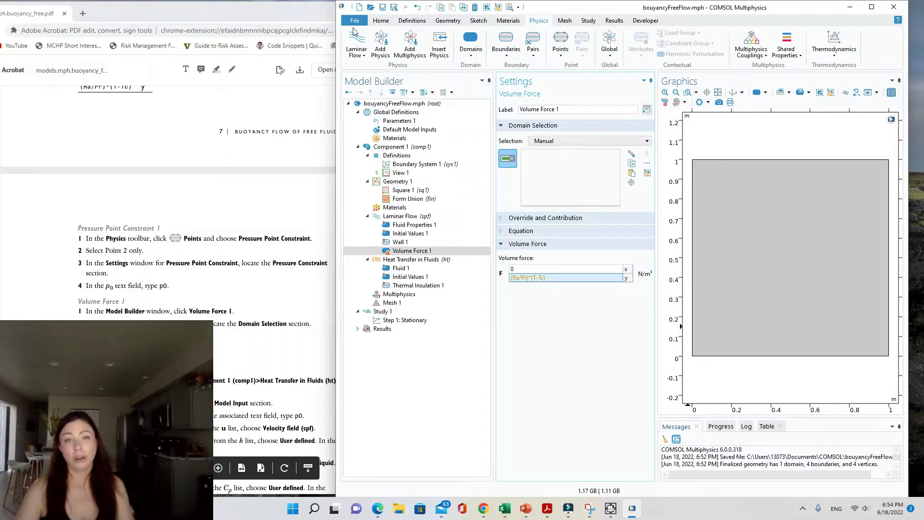
click(561, 45)
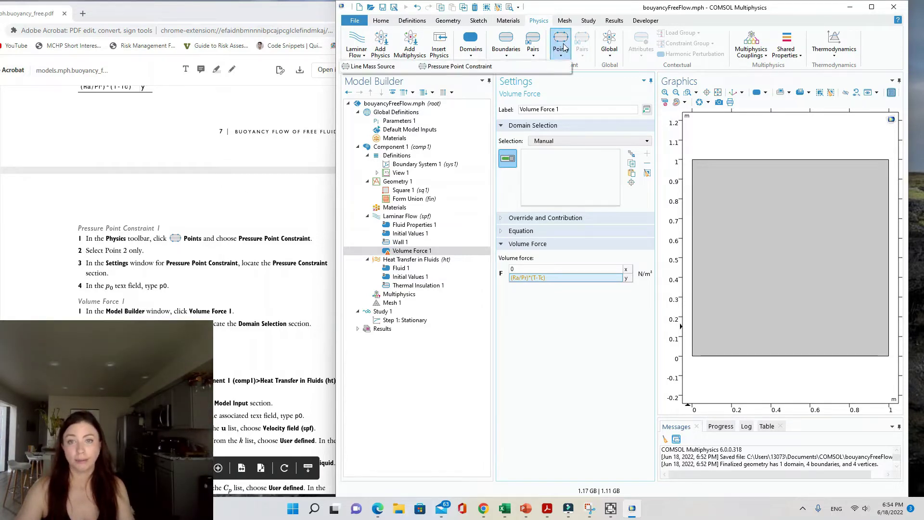
click(459, 67)
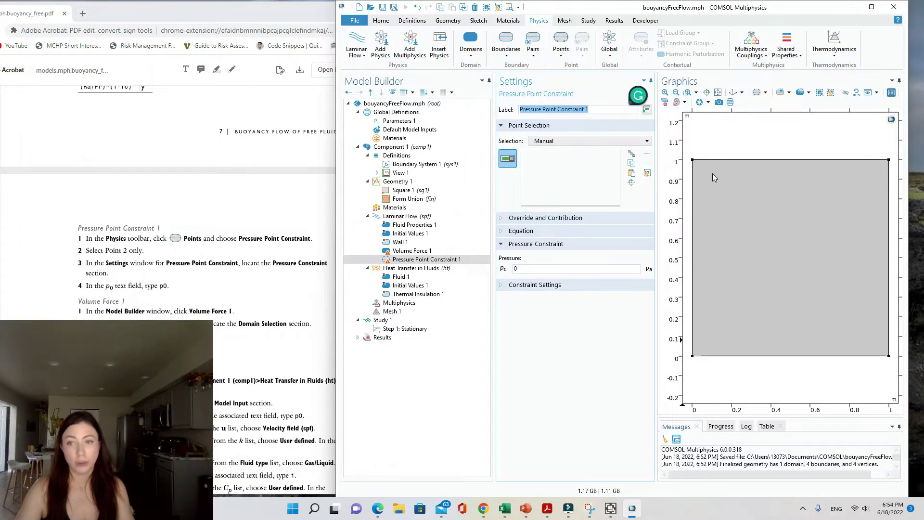
click(691, 160)
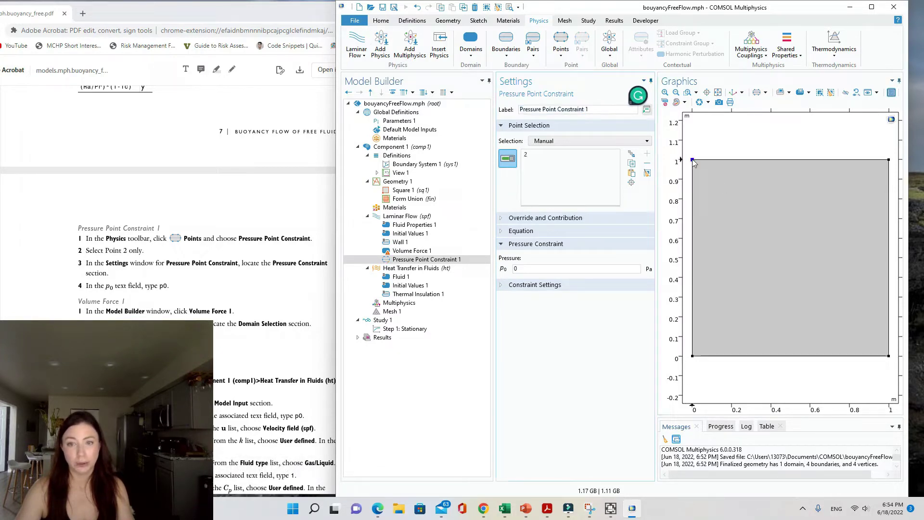
click(537, 268)
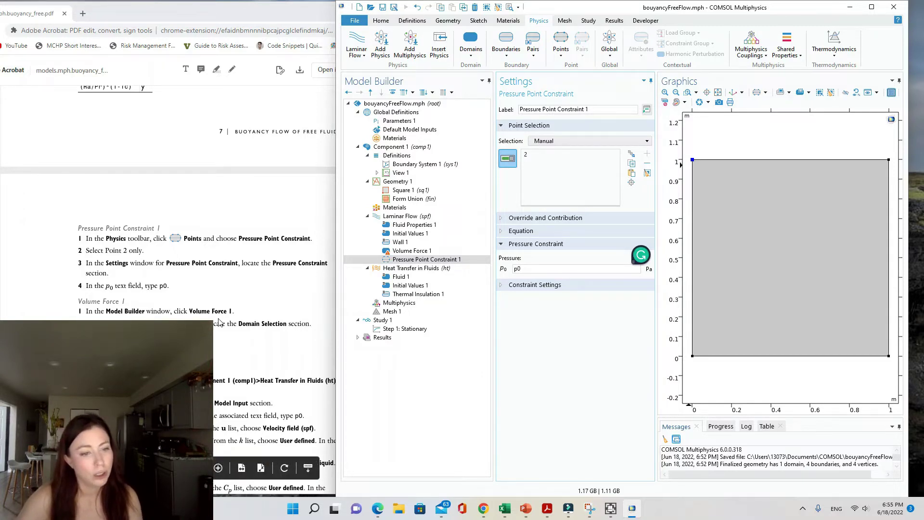
Step: Apply Volume Force 1 to all domains
click(410, 251)
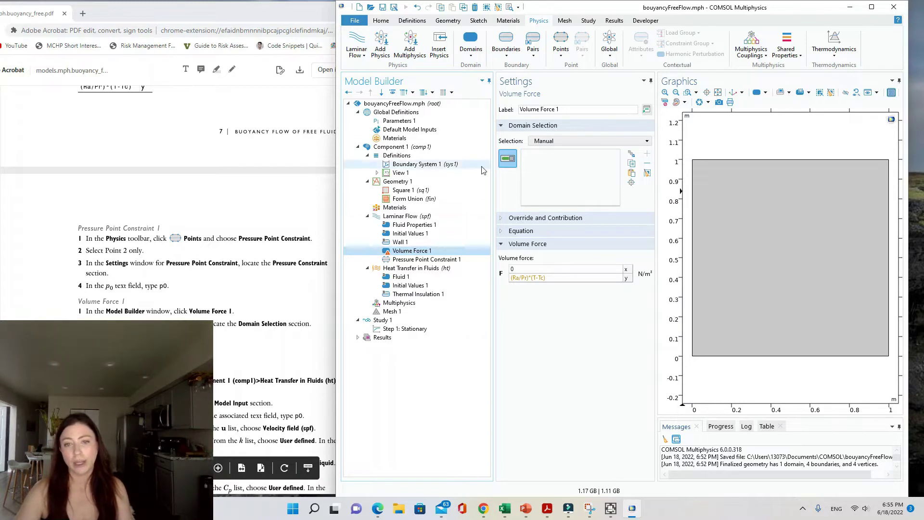
click(554, 141)
click(553, 159)
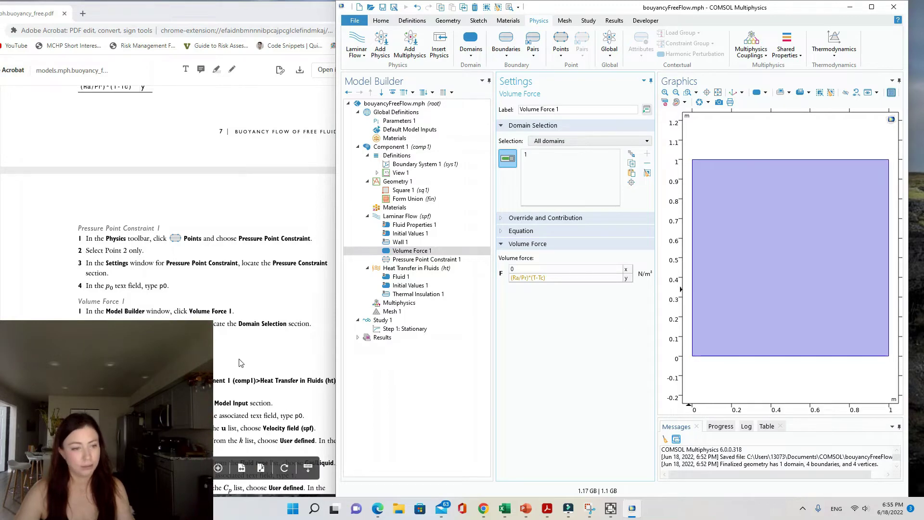
Step: Check the Pressure Point Constraint and Volume Force settings against the tutorial PDF and read on to the Heat Transfer in Fluids instructions
scroll(236, 356, up, 5)
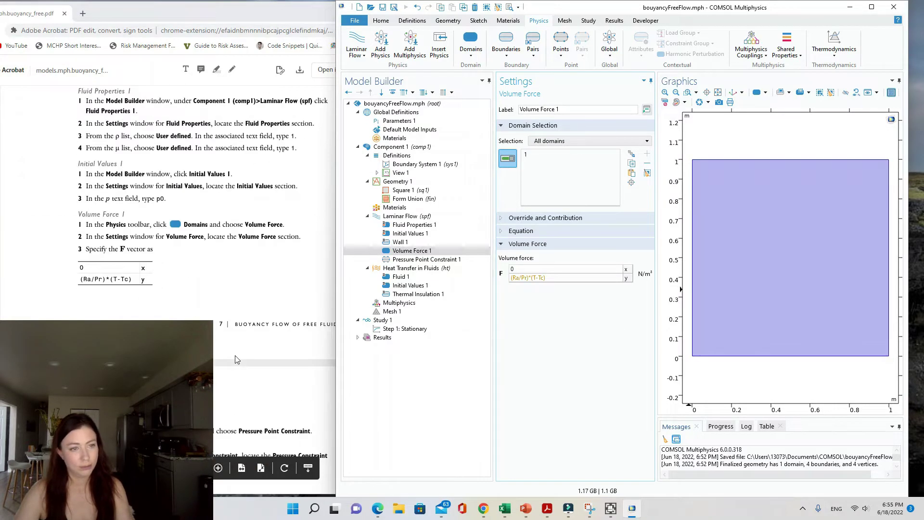
scroll(235, 357, down, 2)
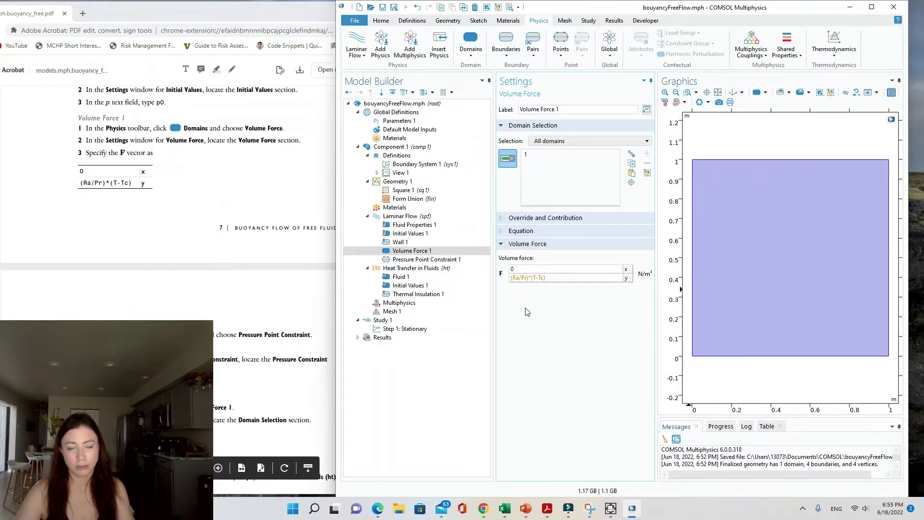
click(415, 262)
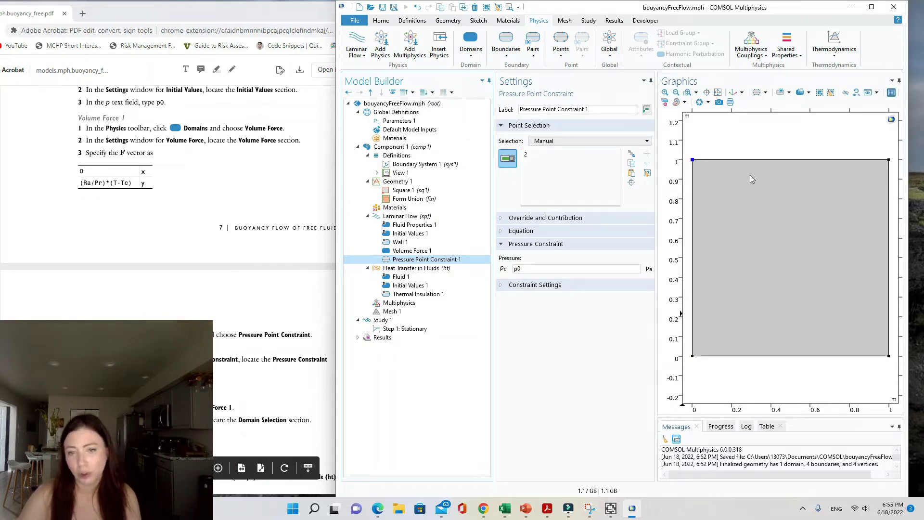
click(409, 251)
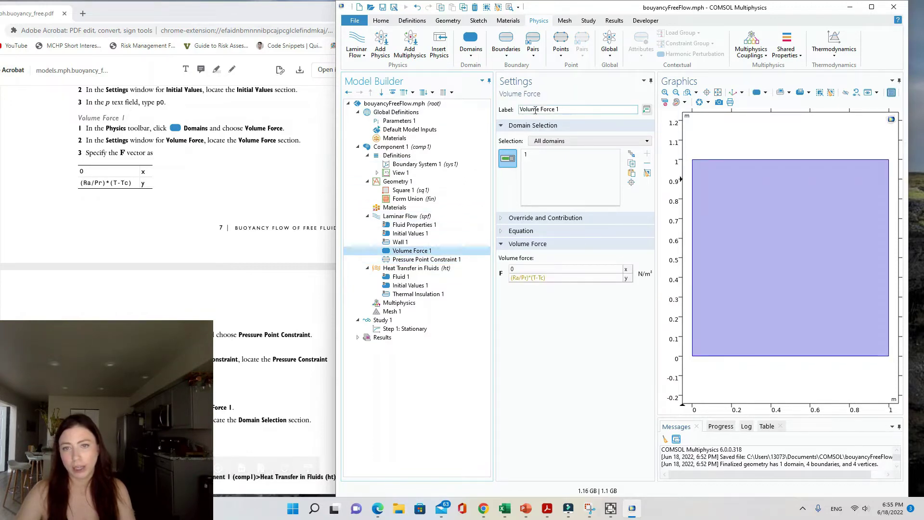
scroll(162, 235, down, 5)
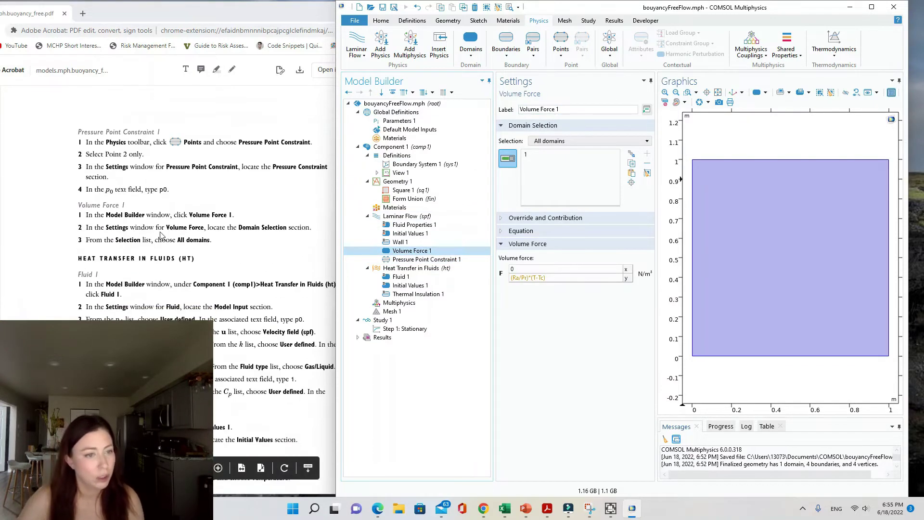
scroll(155, 242, down, 4)
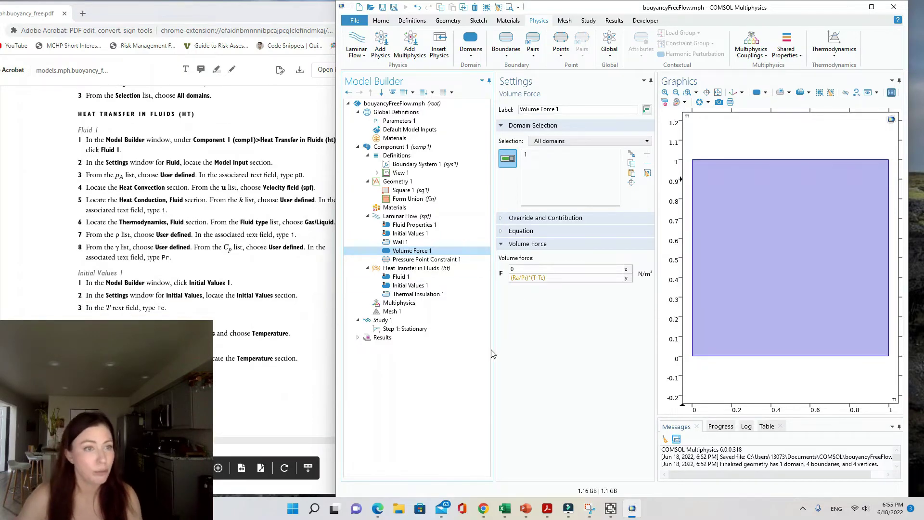
Step: In Fluid 1 of Heat Transfer in Fluids, make the absolute pressure user defined with the value p0
click(414, 268)
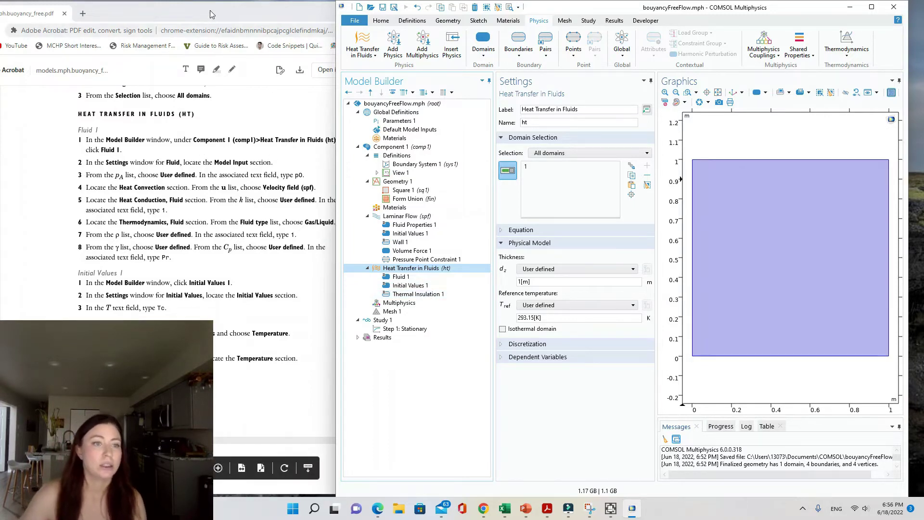
drag(210, 13, 158, 15)
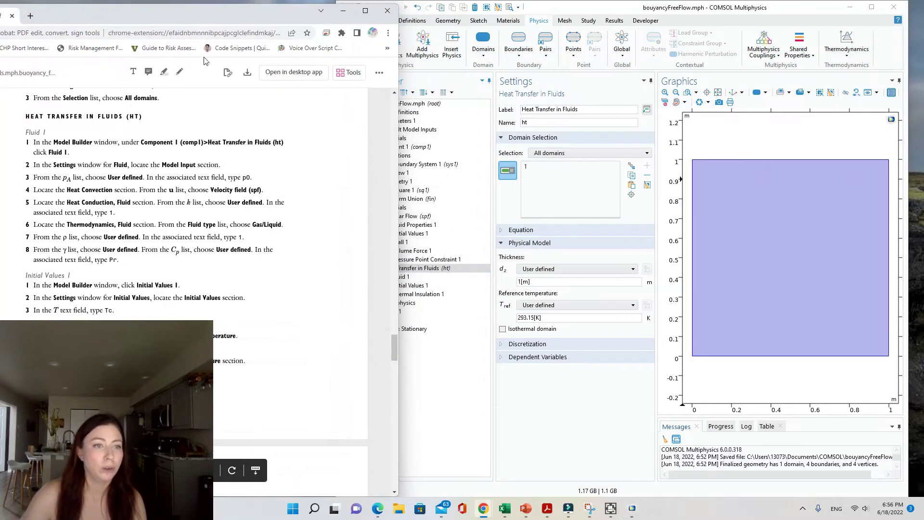
click(445, 403)
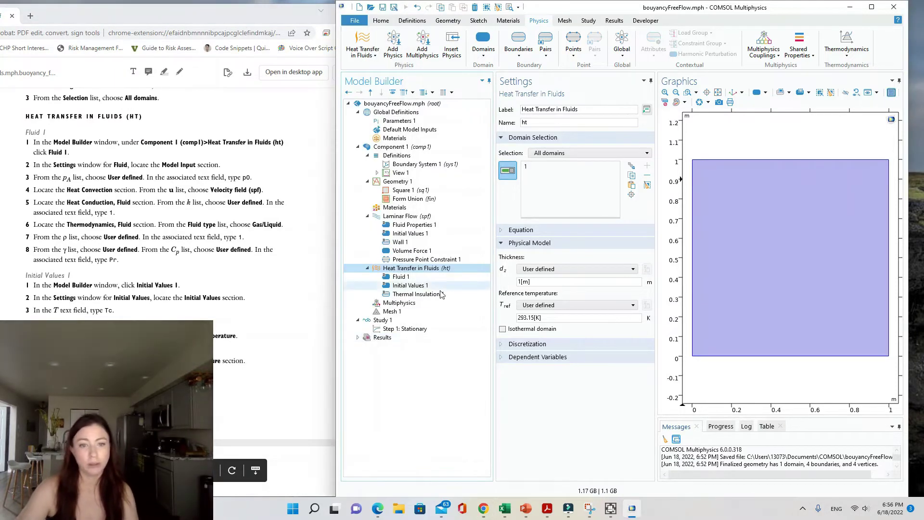
click(400, 276)
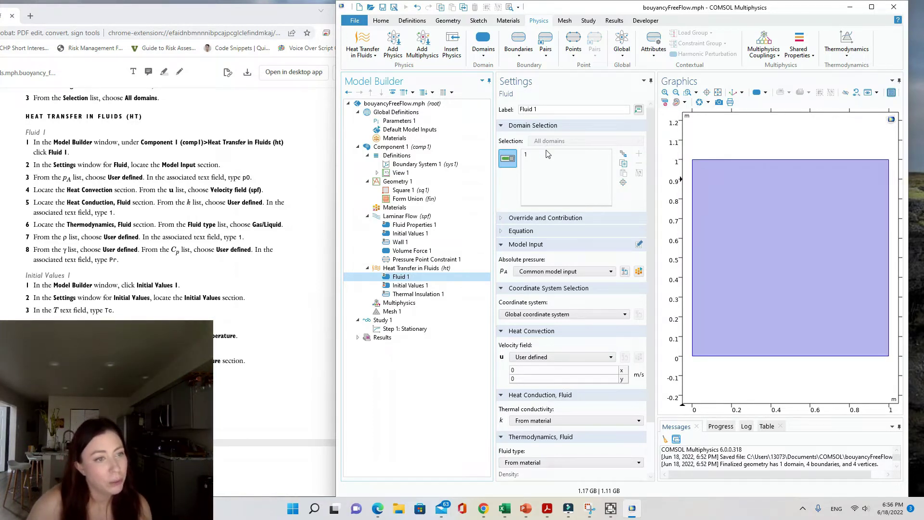
click(599, 271)
click(587, 292)
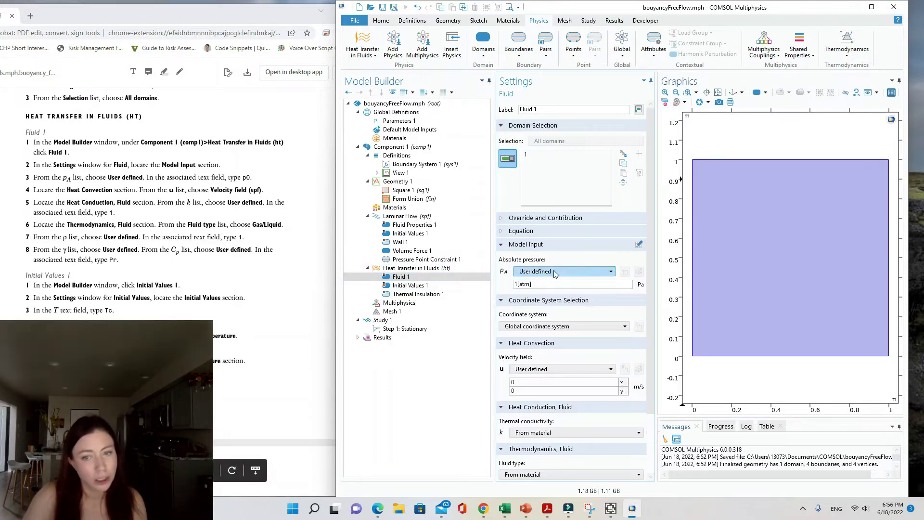
triple_click(529, 284)
text(p0)
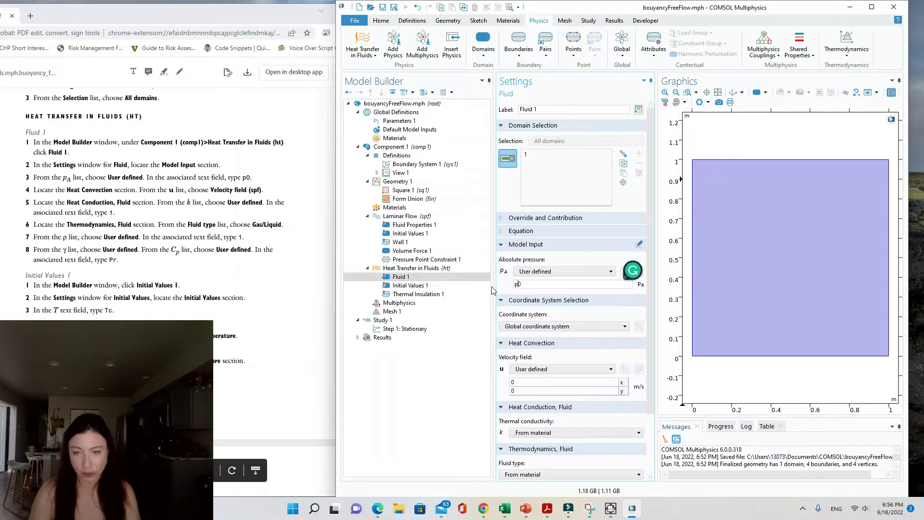
click(475, 374)
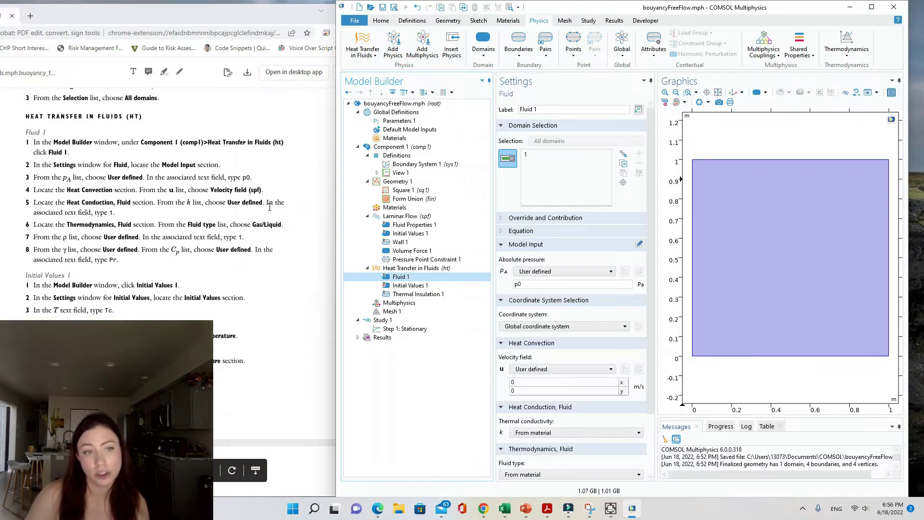
Step: Set the velocity field u in Fluid 1's Heat Convection settings to Velocity field (spf)
click(551, 370)
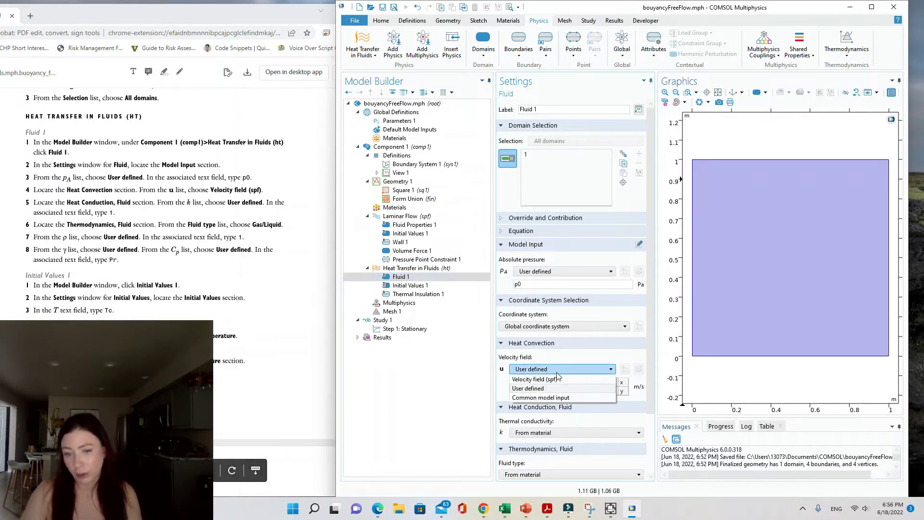
click(555, 380)
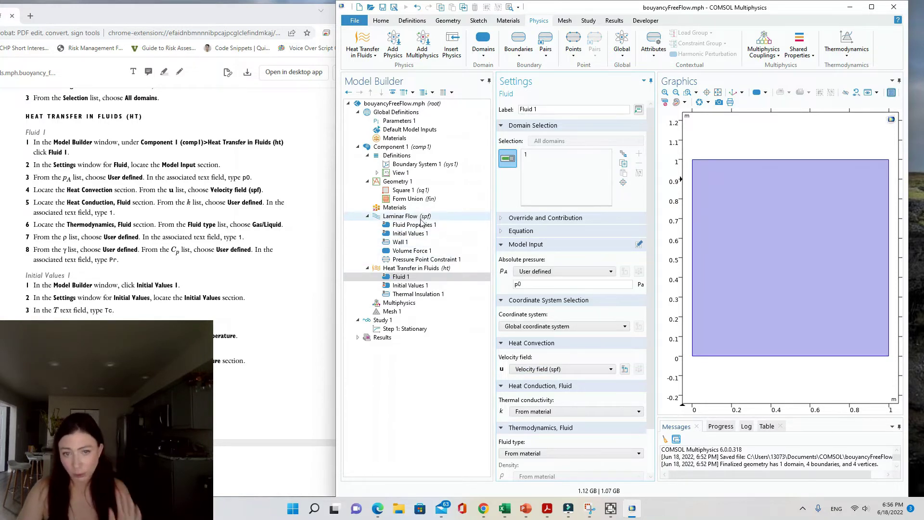
click(523, 369)
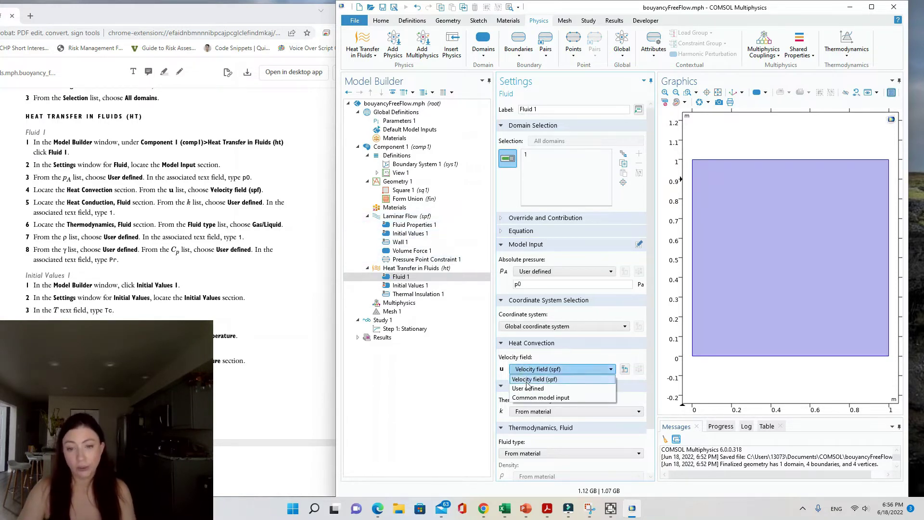
click(531, 389)
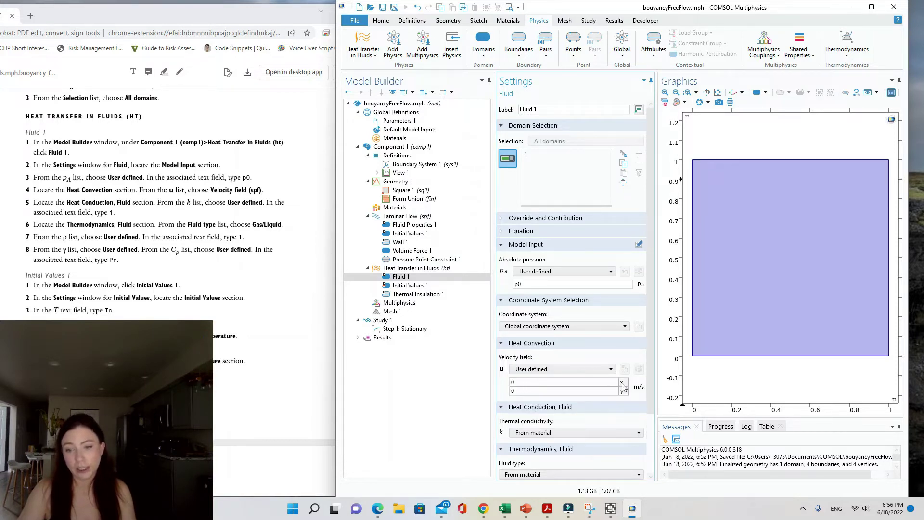
click(546, 369)
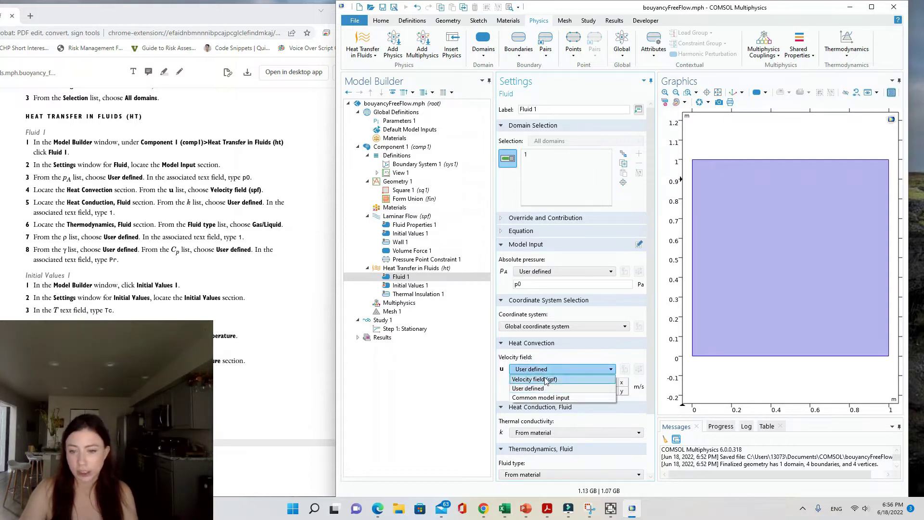
click(546, 380)
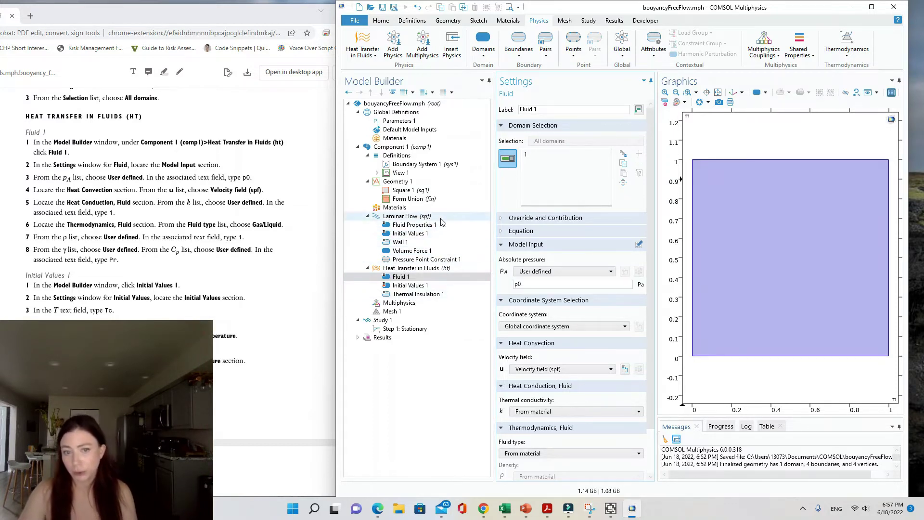
click(192, 275)
click(441, 353)
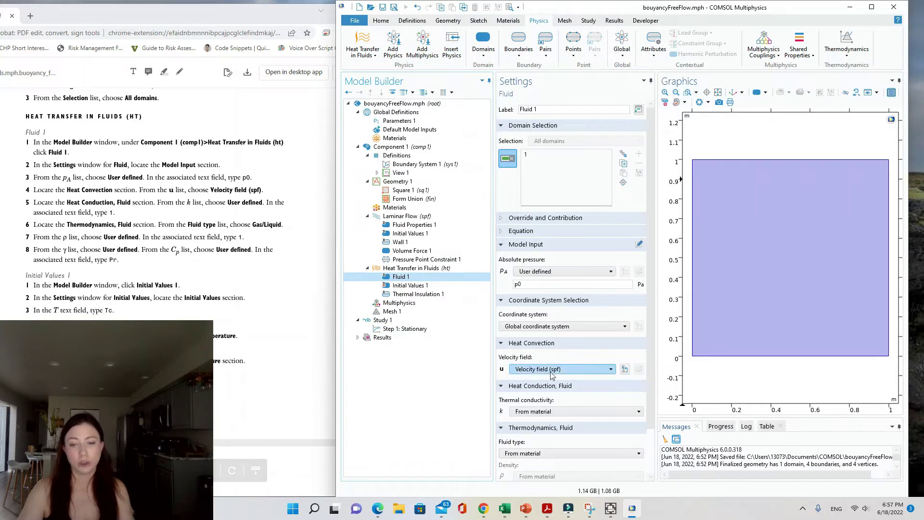
Step: Make Fluid 1's thermal conductivity k user defined with the value 1 and check the following tutorial instruction
click(534, 413)
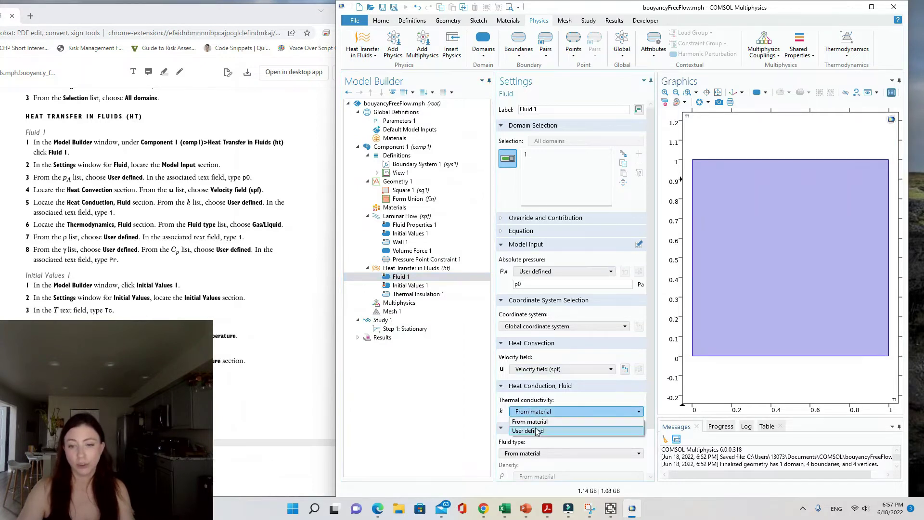
click(537, 431)
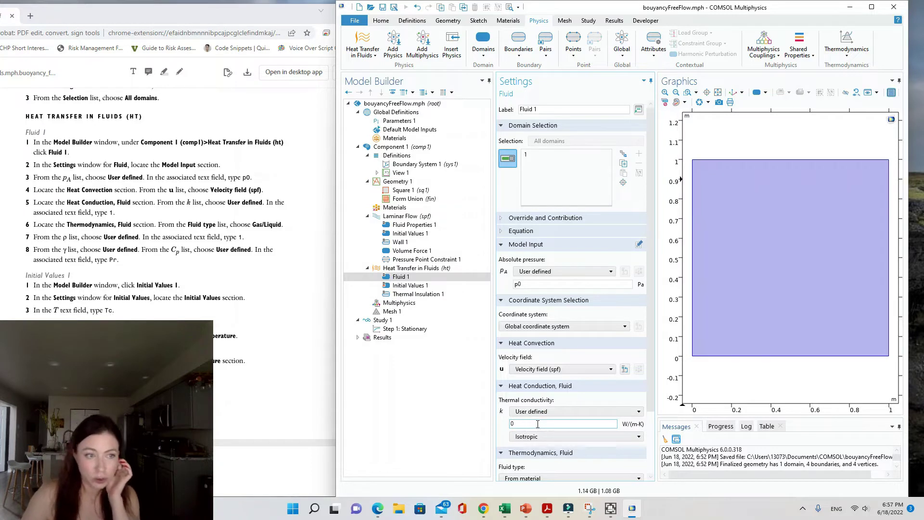
key(BackSpace)
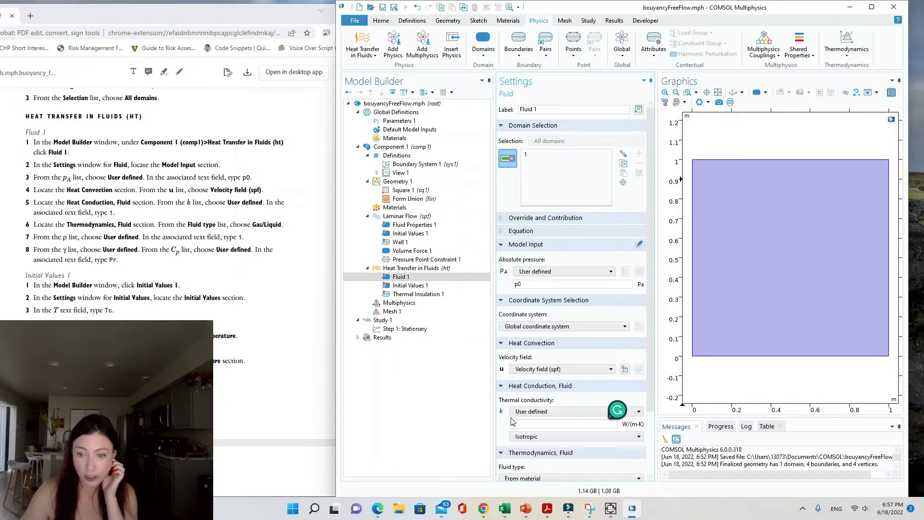
click(292, 385)
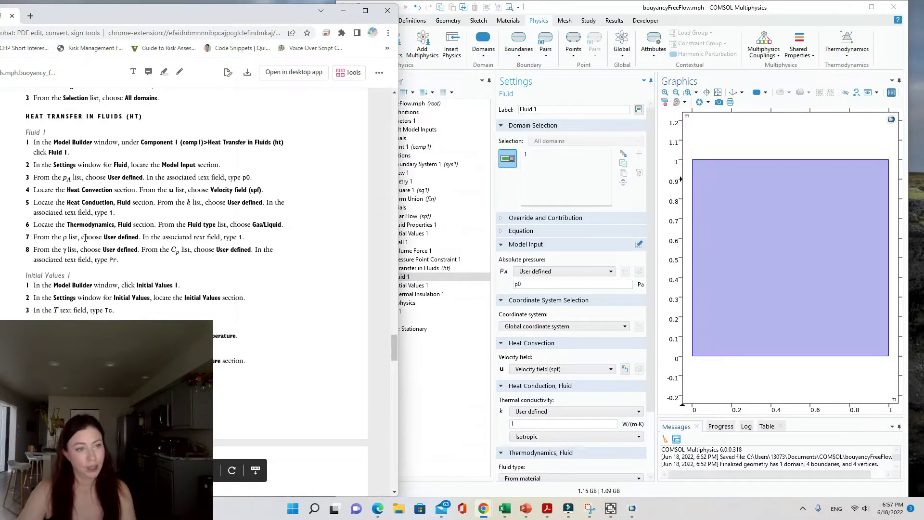
click(450, 392)
Step: In Fluid 1's Thermodynamics settings, set the fluid type to Gas/Liquid and make the density user defined with the value 1
scroll(583, 461, down, 1)
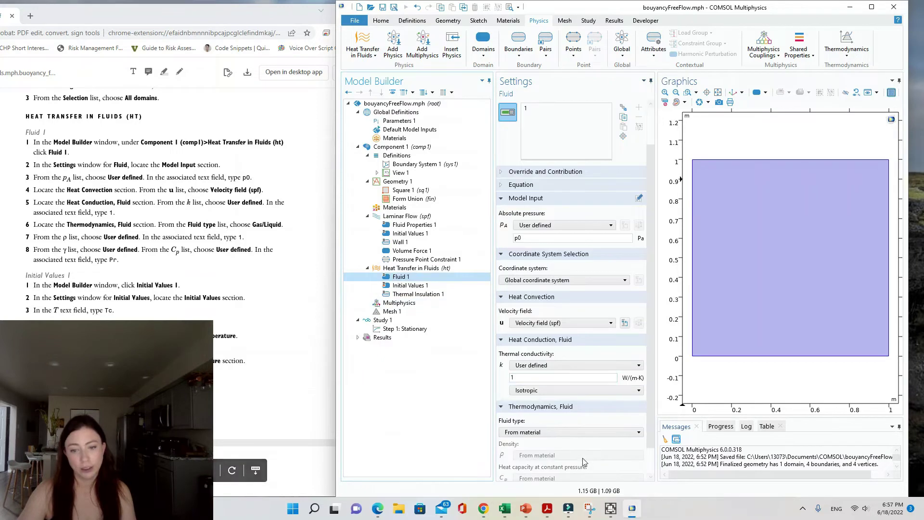
scroll(583, 461, down, 1)
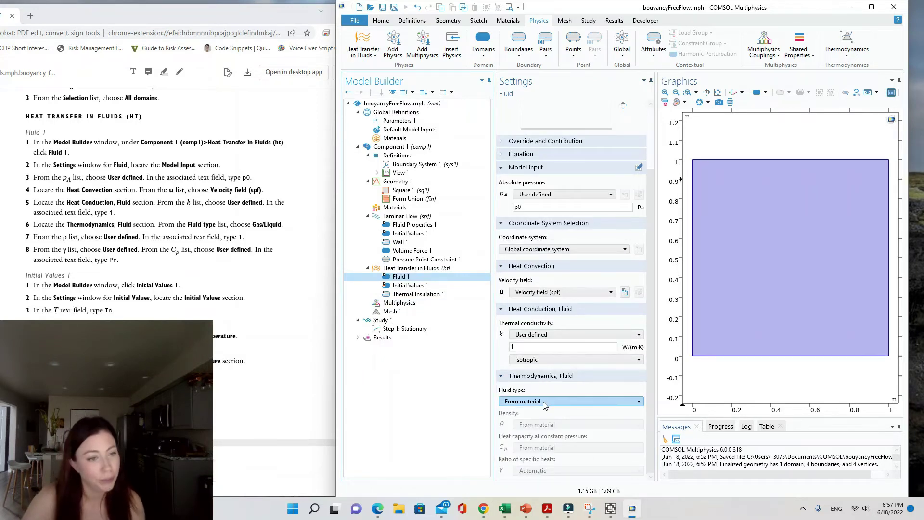
click(544, 402)
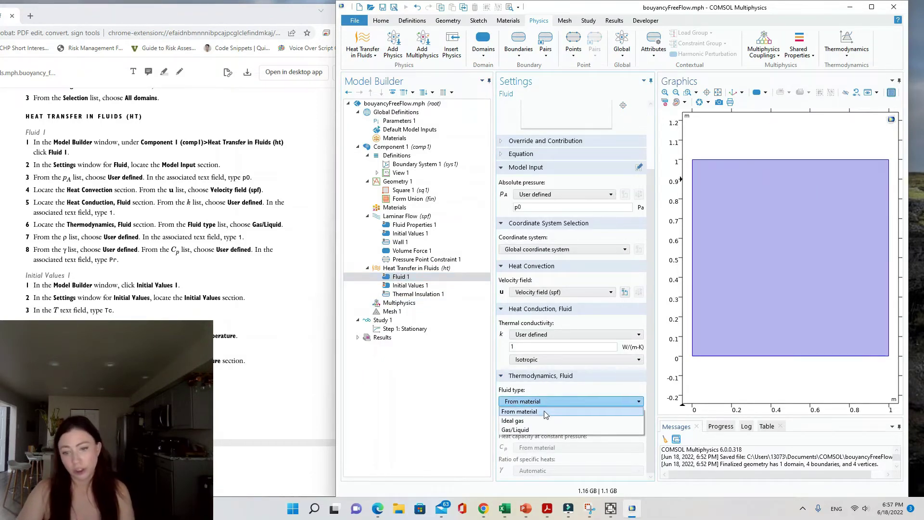
click(533, 430)
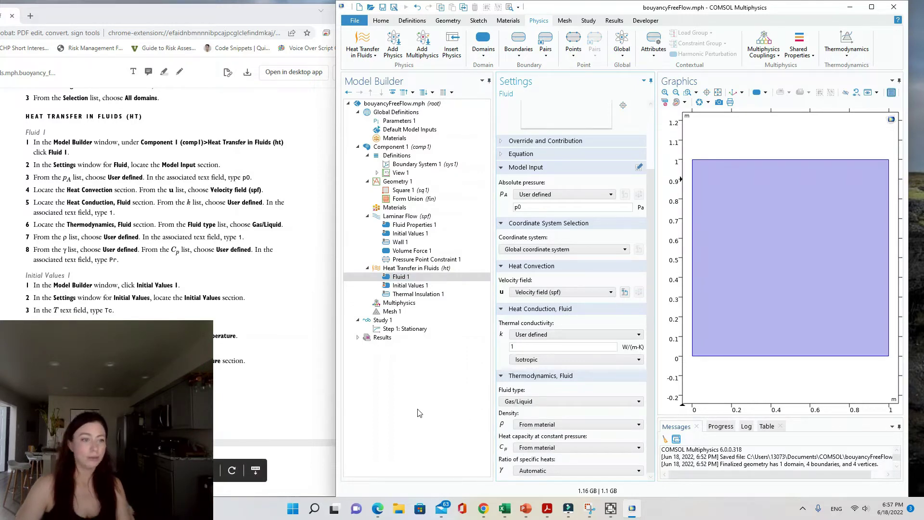
click(532, 424)
click(533, 444)
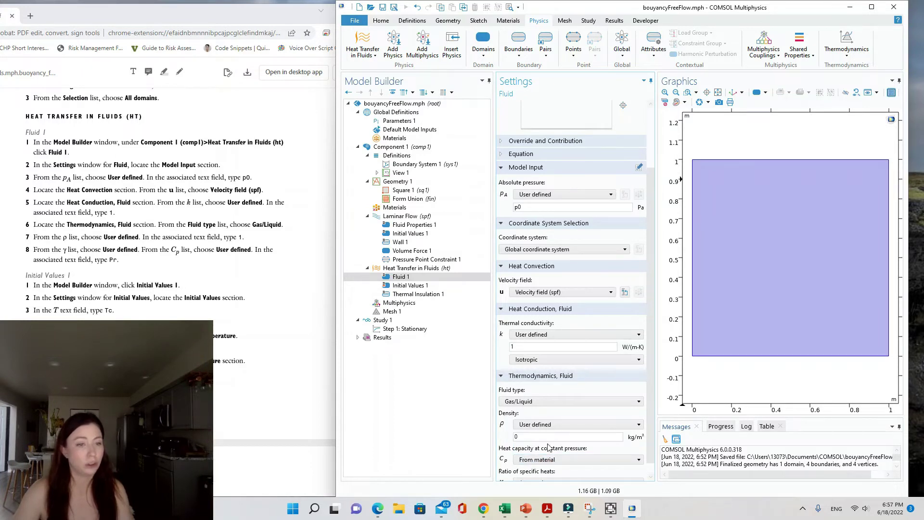
double_click(549, 436)
text(1)
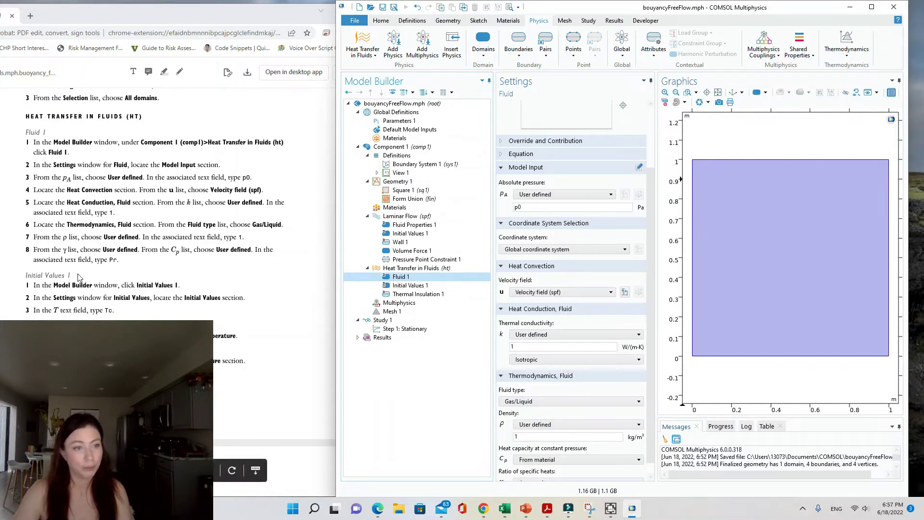
Step: Make Fluid 1's ratio of specific heats user defined and enter Pr as its value
scroll(550, 447, down, 1)
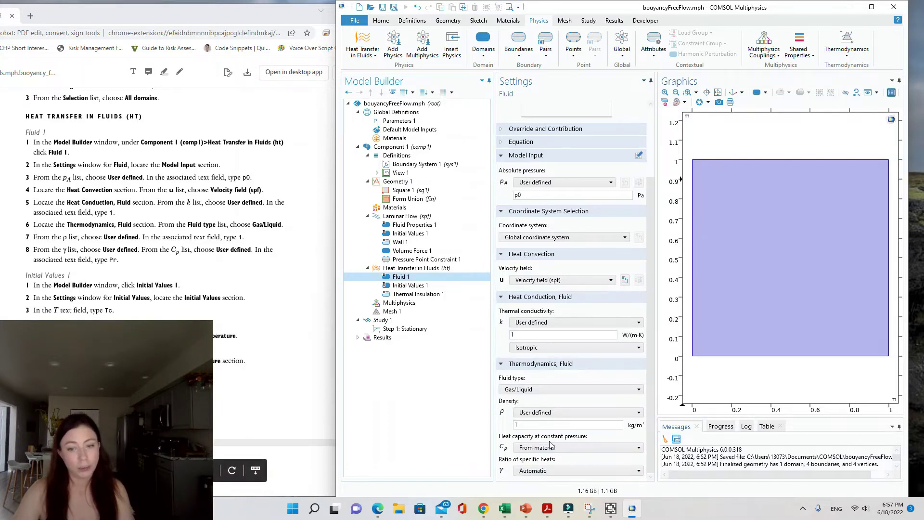
click(538, 471)
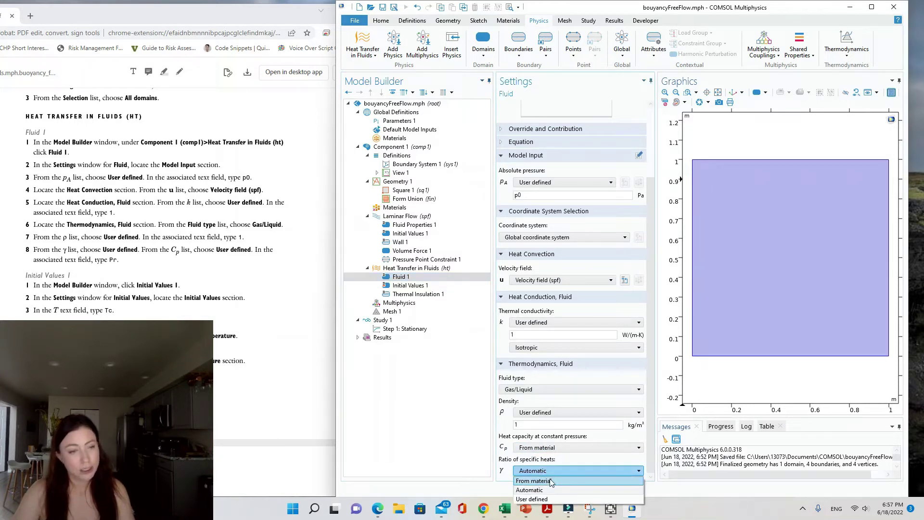
click(550, 497)
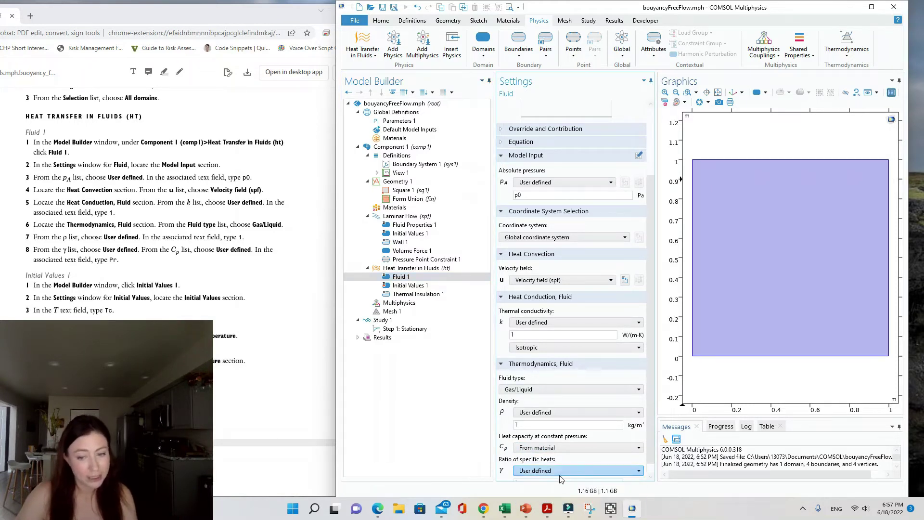
scroll(563, 476, down, 1)
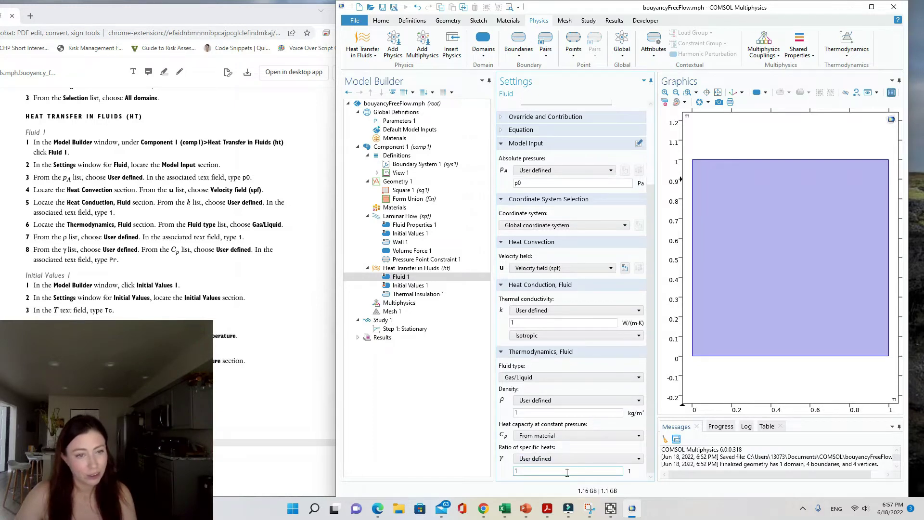
key(BackSpace)
text(Pr)
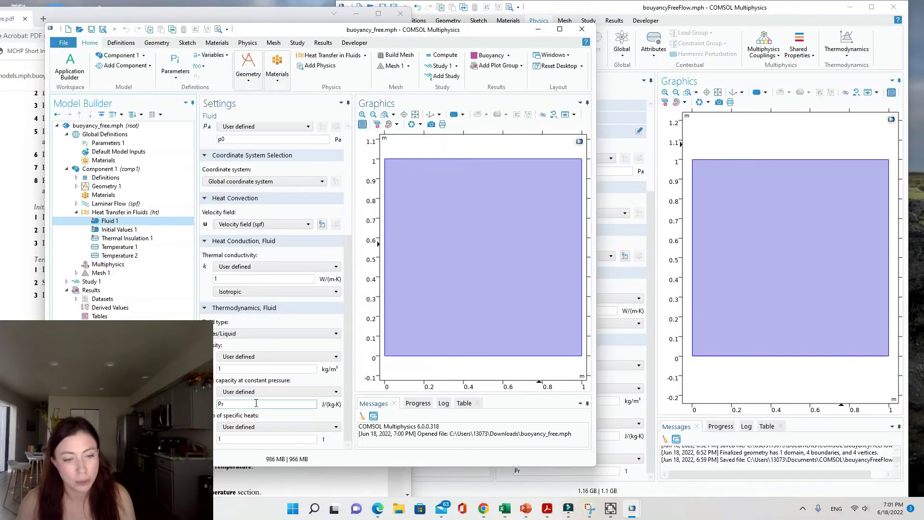
Step: In bouyancyFreeFlow.mph, set Fluid 1's heat capacity at constant pressure to Pr and its ratio of specific heats to 1
click(655, 299)
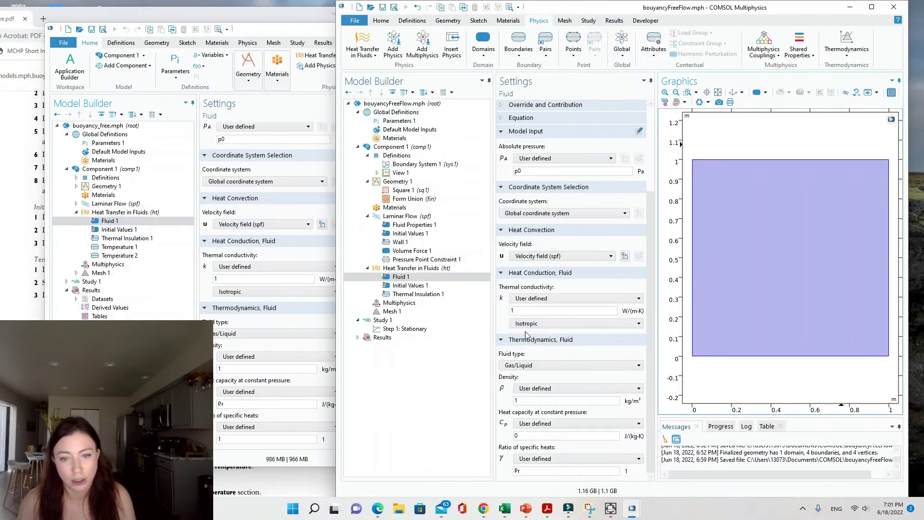
click(543, 435)
text(1)
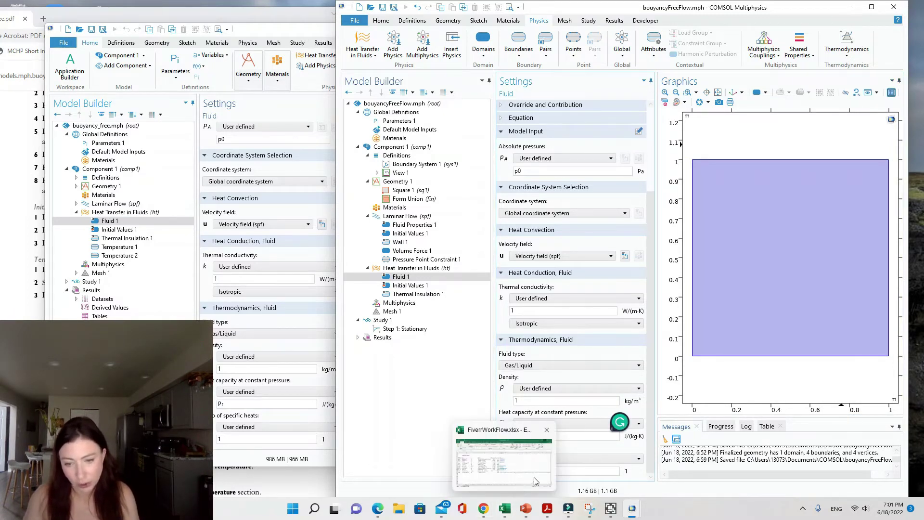
click(596, 469)
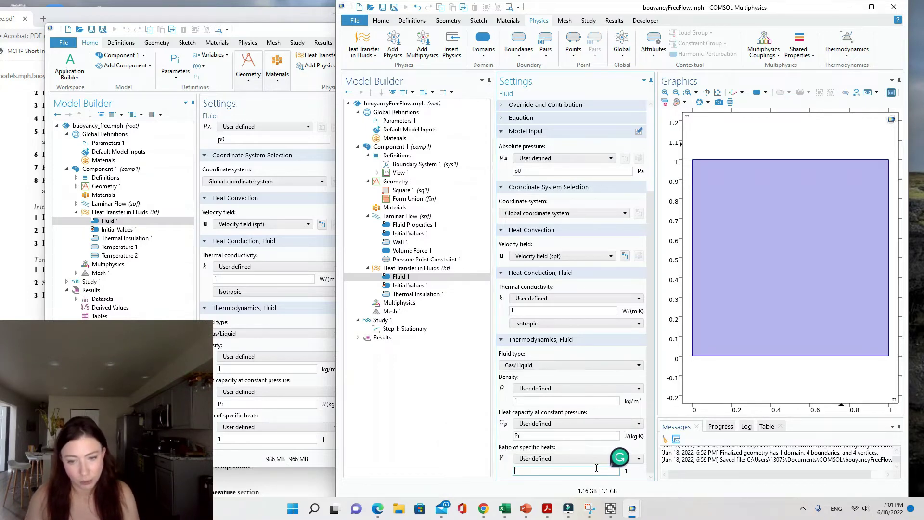
key(alt+Tab)
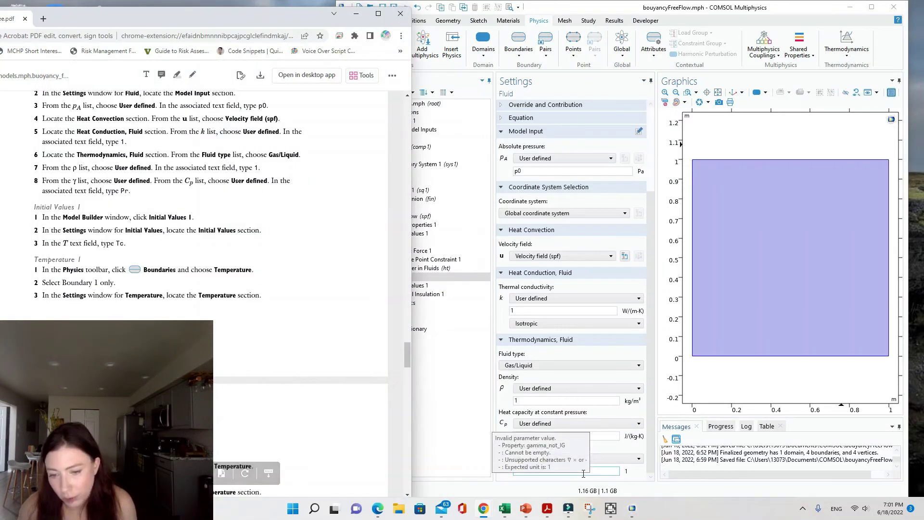
click(583, 473)
text(Pr)
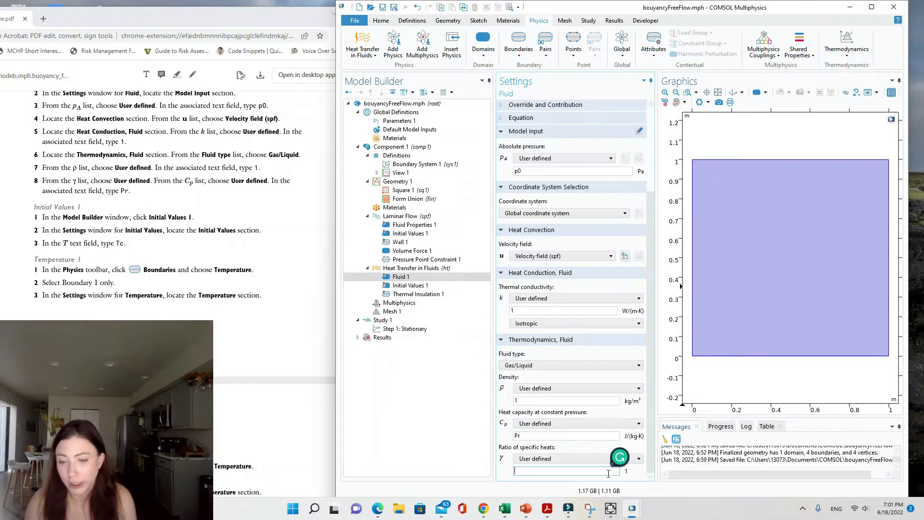
text(1)
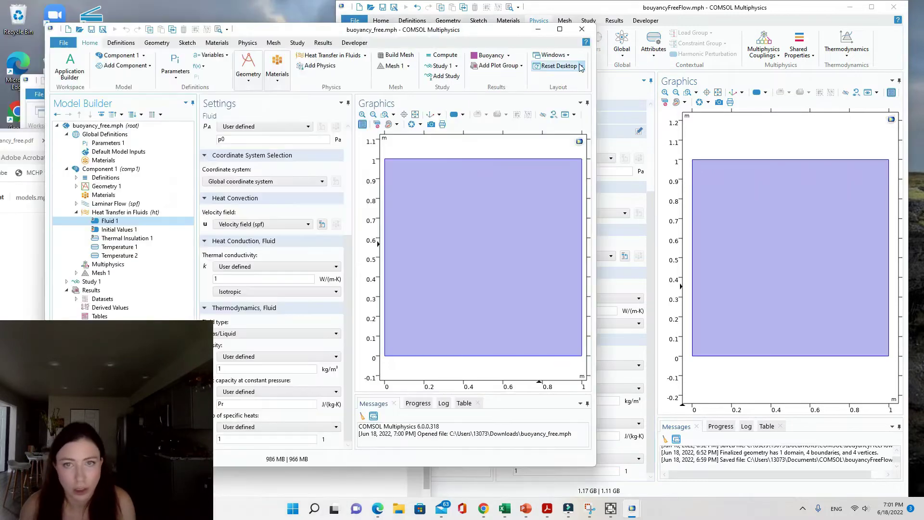
Step: Minimize the buoyancy_free.mph reference model, align the tutorial PDF beside bouyancyFreeFlow.mph, and return to that model
click(538, 29)
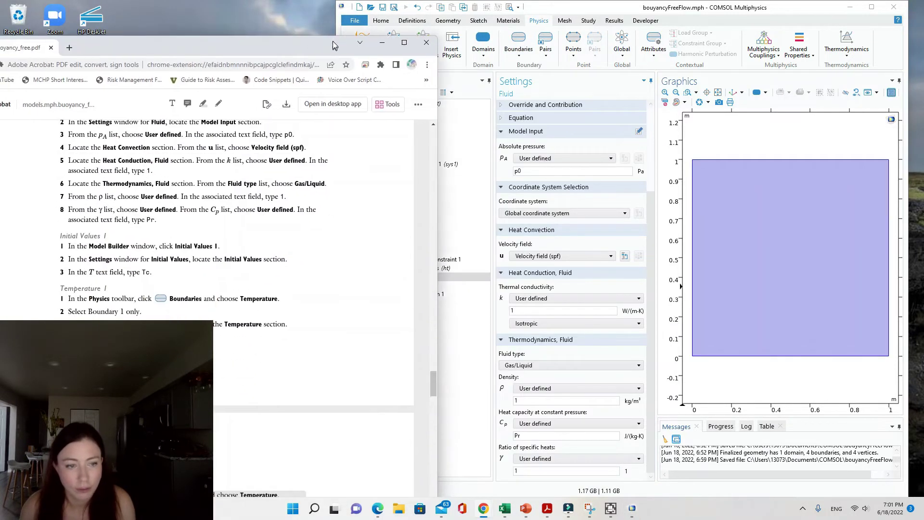
drag(332, 45, 307, 15)
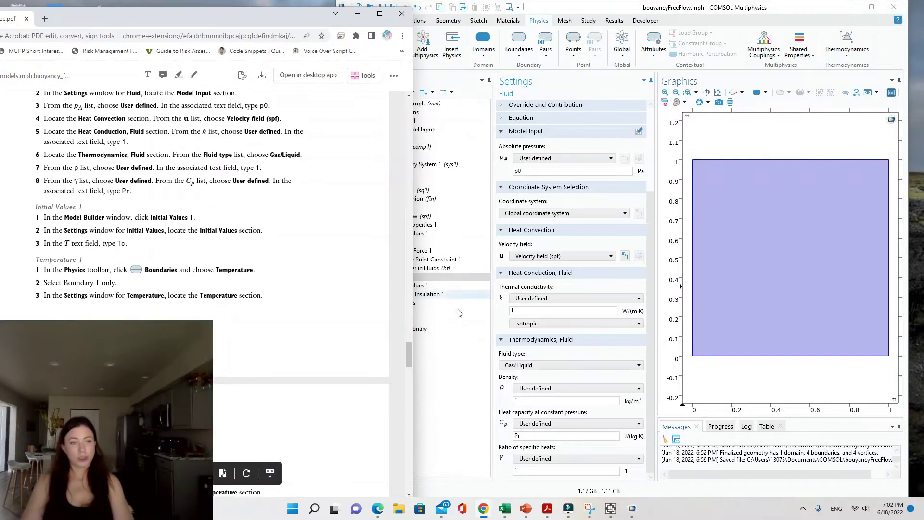
click(471, 387)
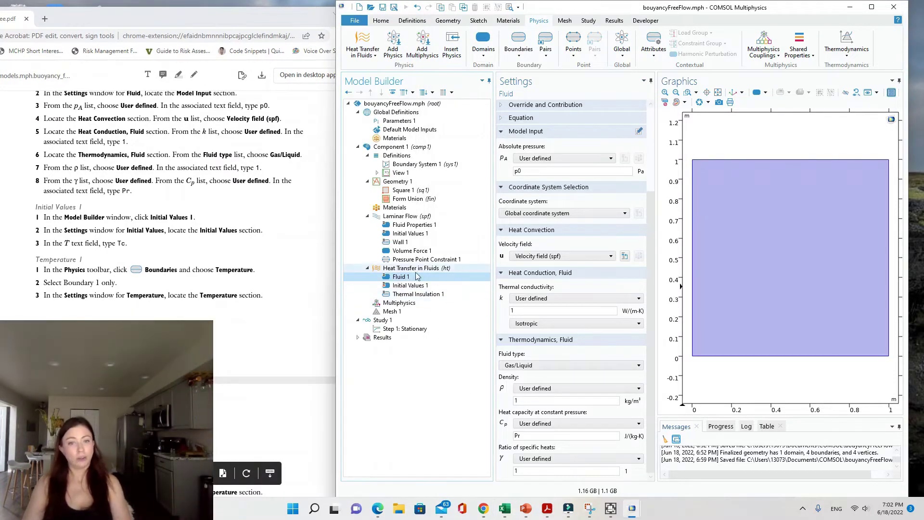
Step: Set the temperature in Initial Values 1 of Heat Transfer in Fluids to Tc
click(425, 286)
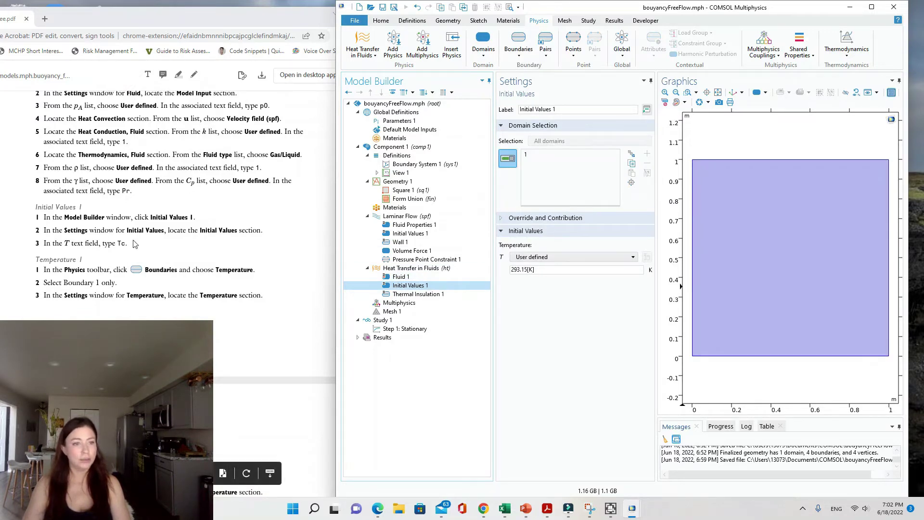
scroll(134, 239, down, 3)
scroll(139, 206, up, 2)
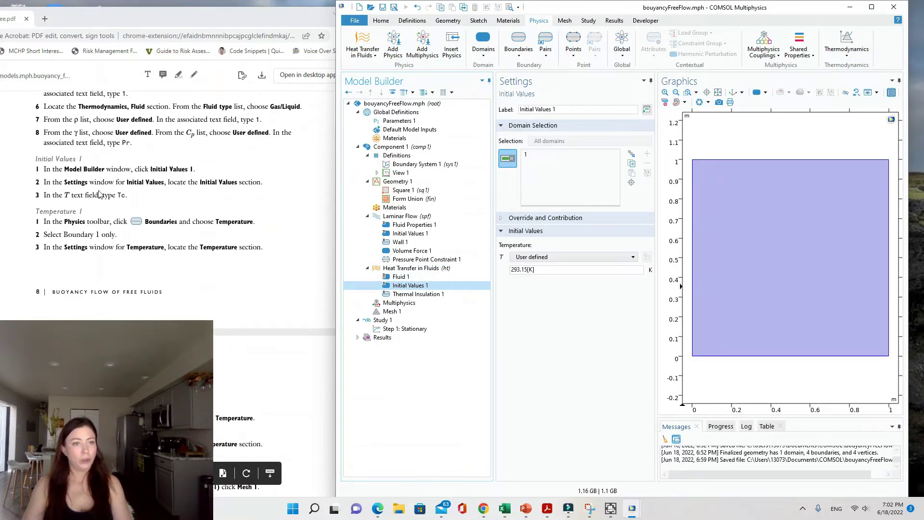
drag(531, 270, 498, 269)
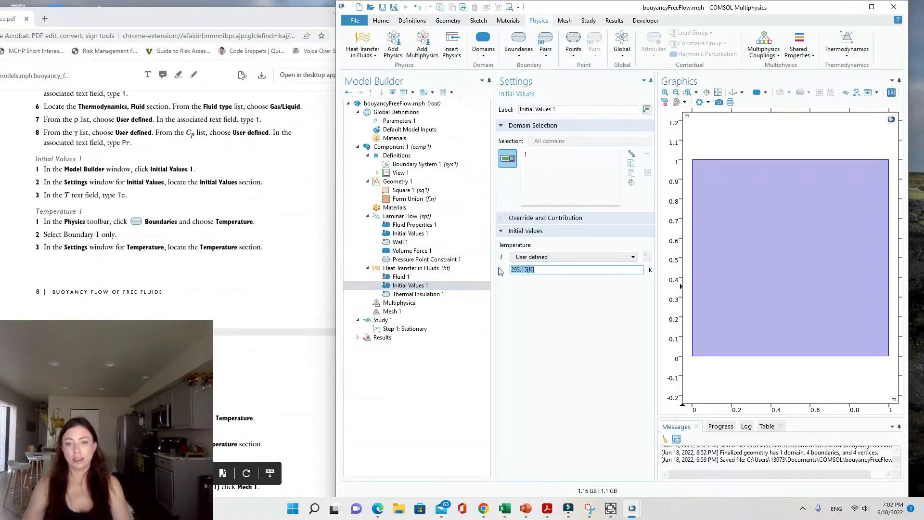
text(Tc)
click(569, 295)
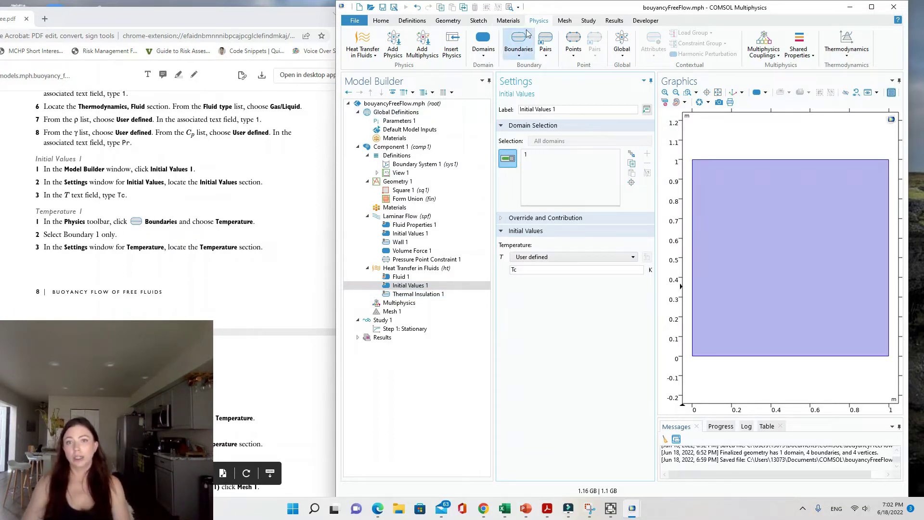
Step: Add a Temperature boundary condition to Heat Transfer in Fluids on Boundary 1 with temperature Tc
click(523, 46)
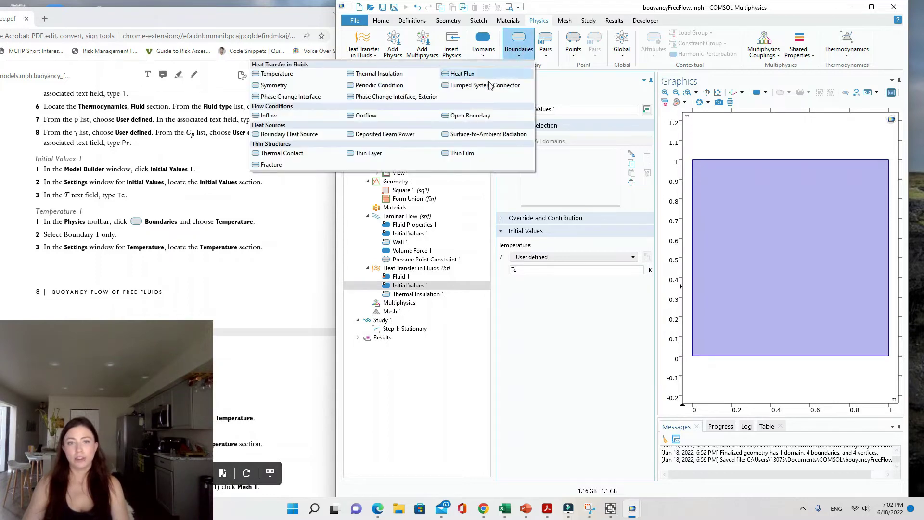
click(322, 81)
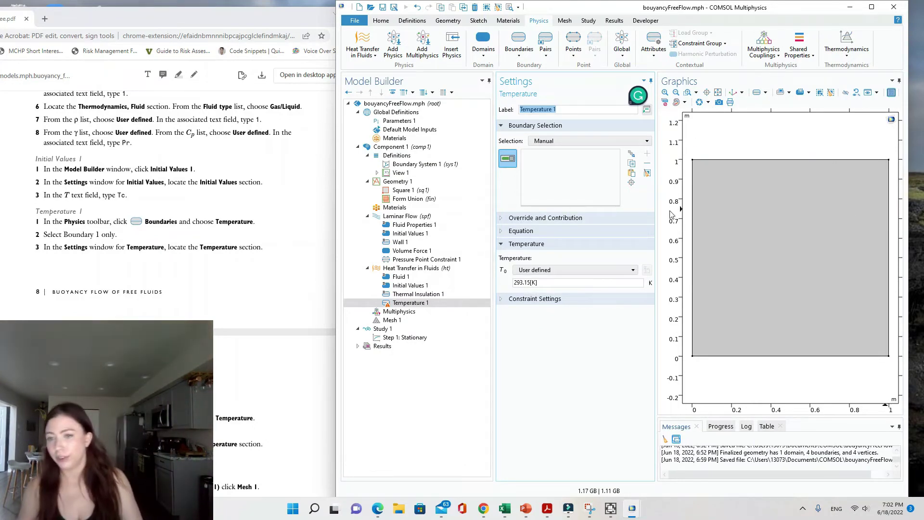
click(691, 209)
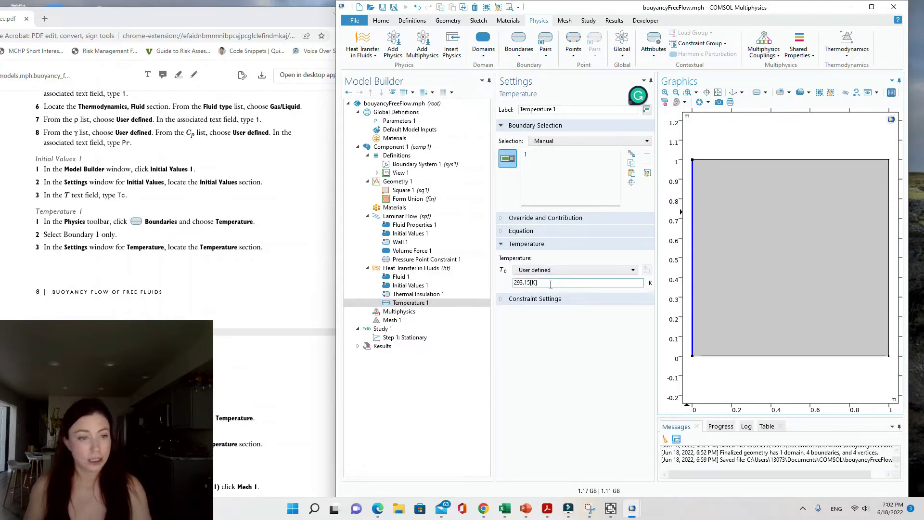
triple_click(520, 284)
text(Tc)
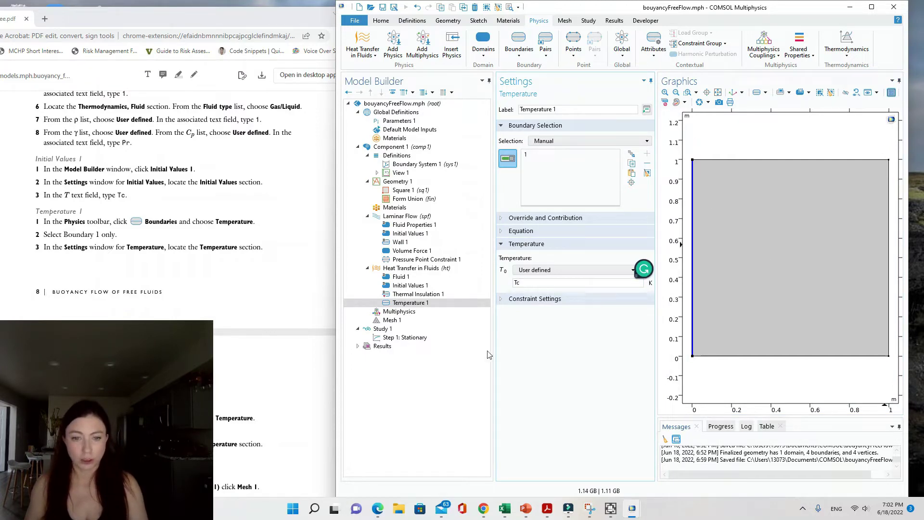
Step: Add a second Temperature boundary condition on Boundary 4 and set its temperature to Th
scroll(97, 249, down, 5)
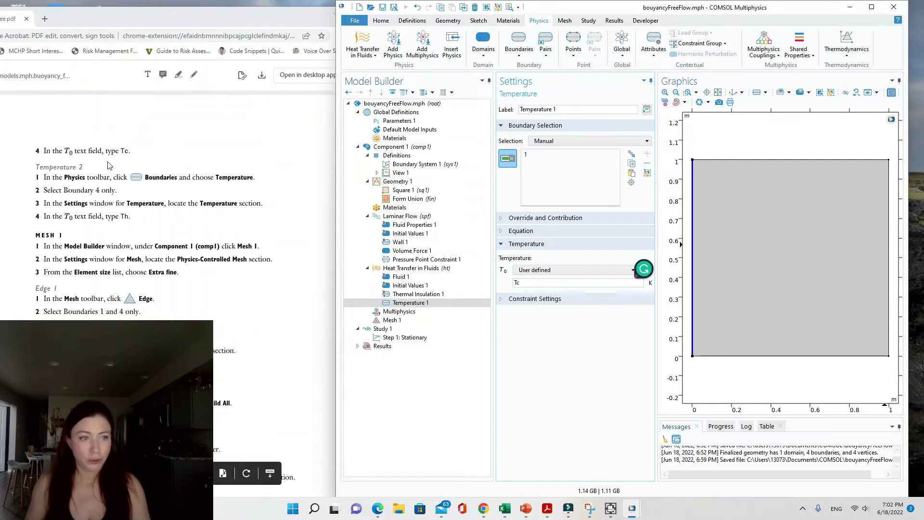
click(520, 53)
click(276, 95)
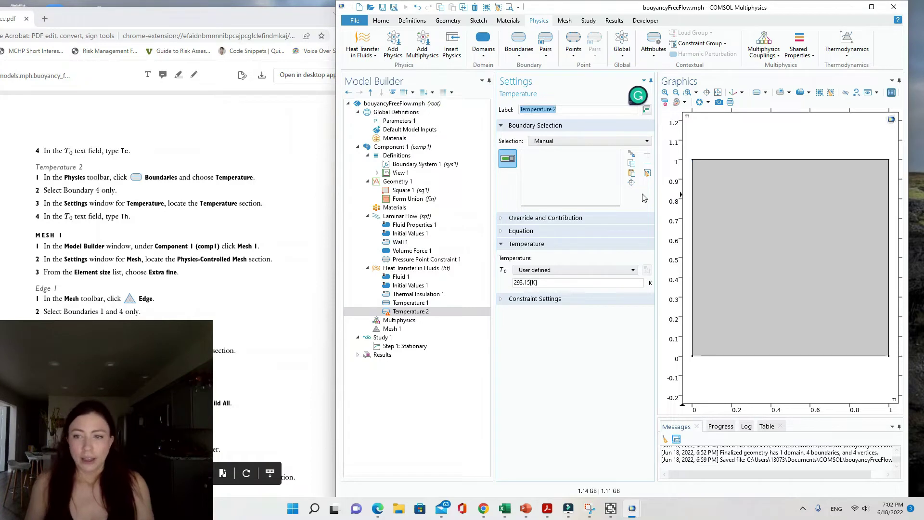
click(888, 195)
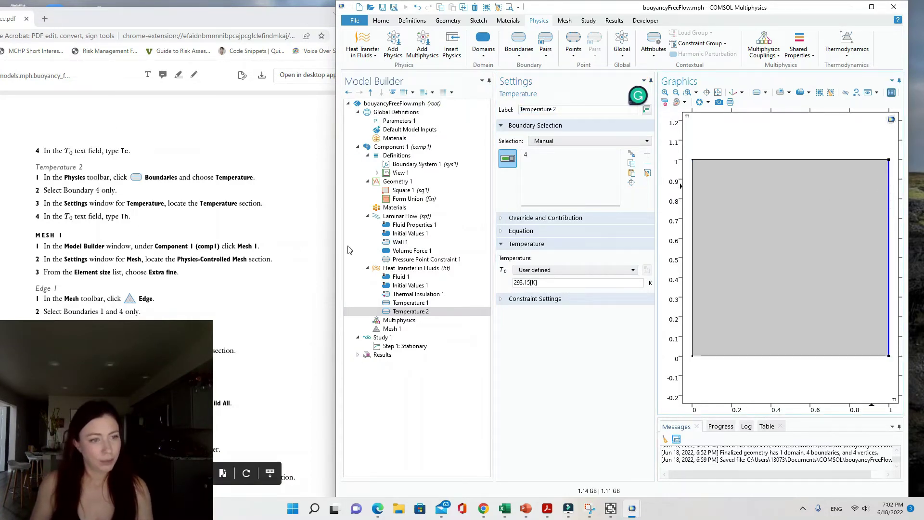
triple_click(527, 283)
text(Th)
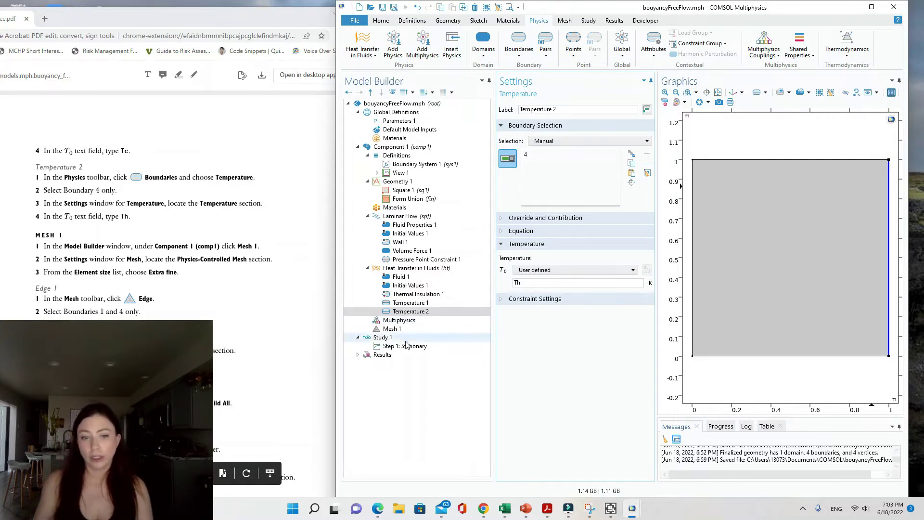
Step: Set the element size of the physics-controlled Mesh 1 to Extra fine
click(392, 329)
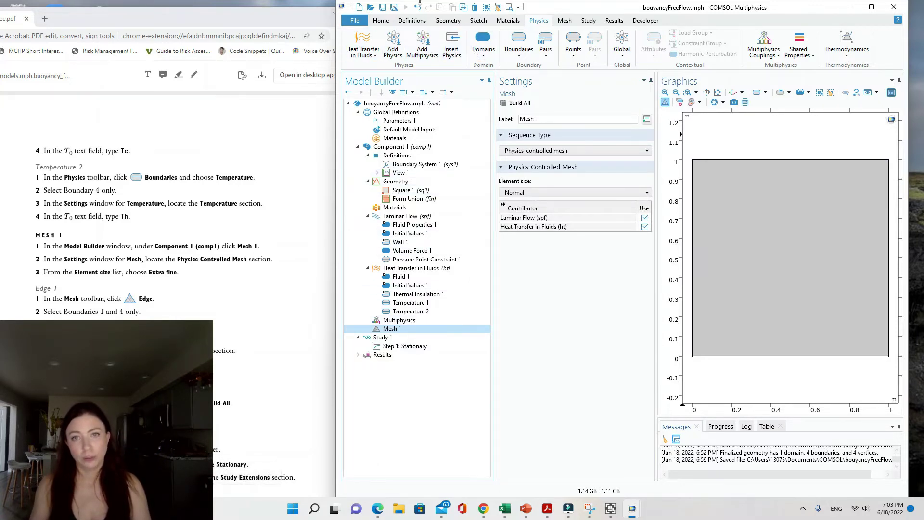
click(564, 21)
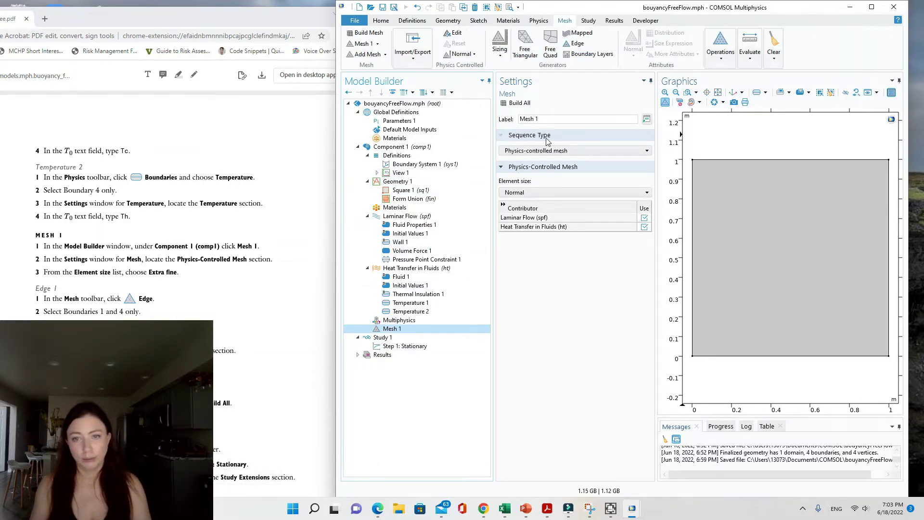
click(552, 152)
click(552, 152)
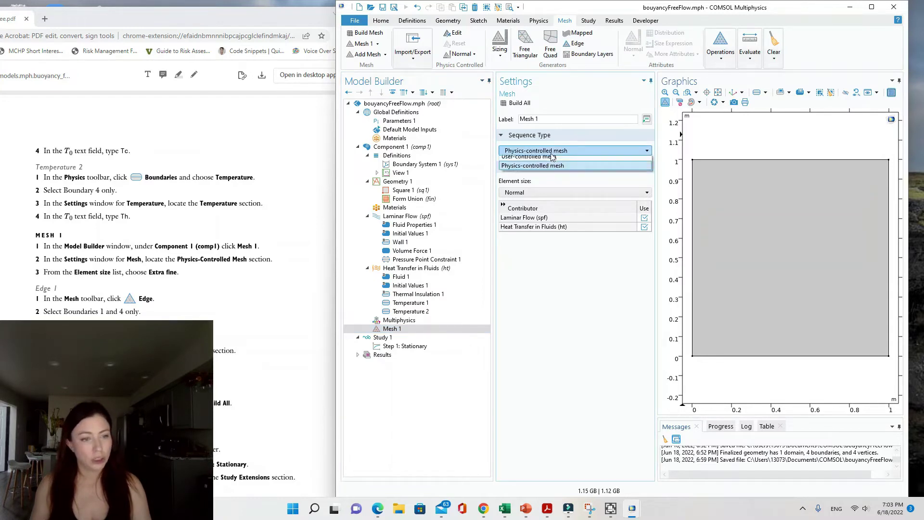
click(553, 156)
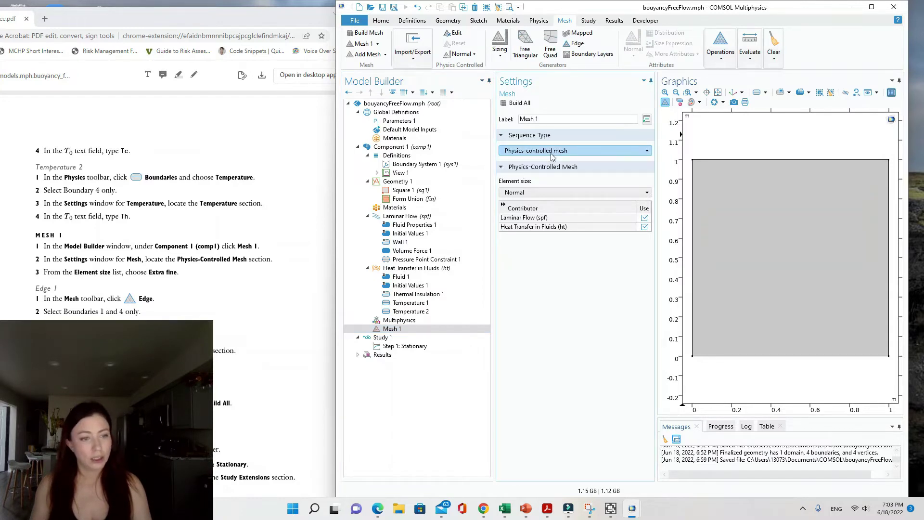
click(553, 192)
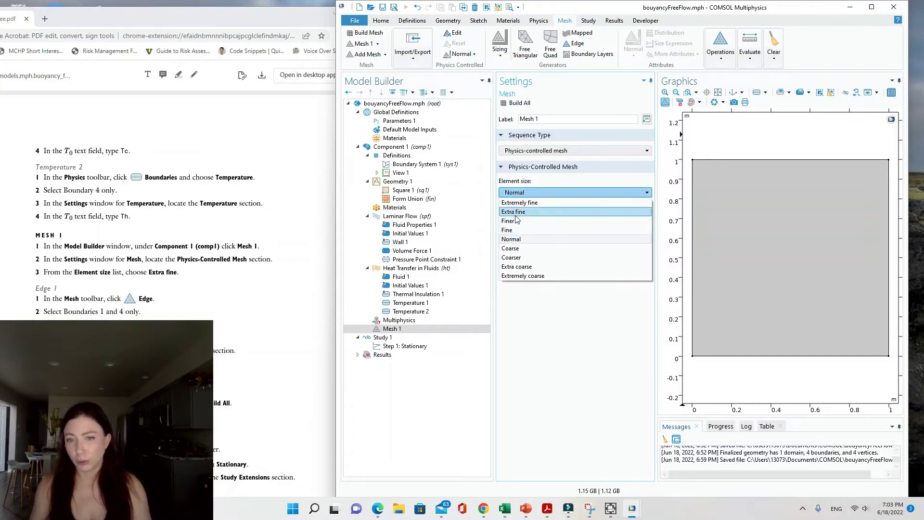
click(515, 214)
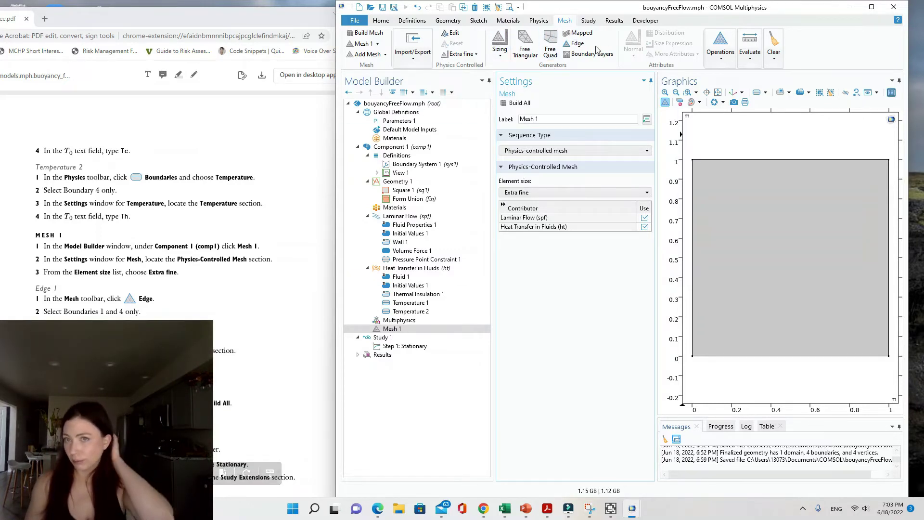
Step: Add an Edge mesh operation to Mesh 1 and apply it to Boundaries 1 and 4
click(580, 44)
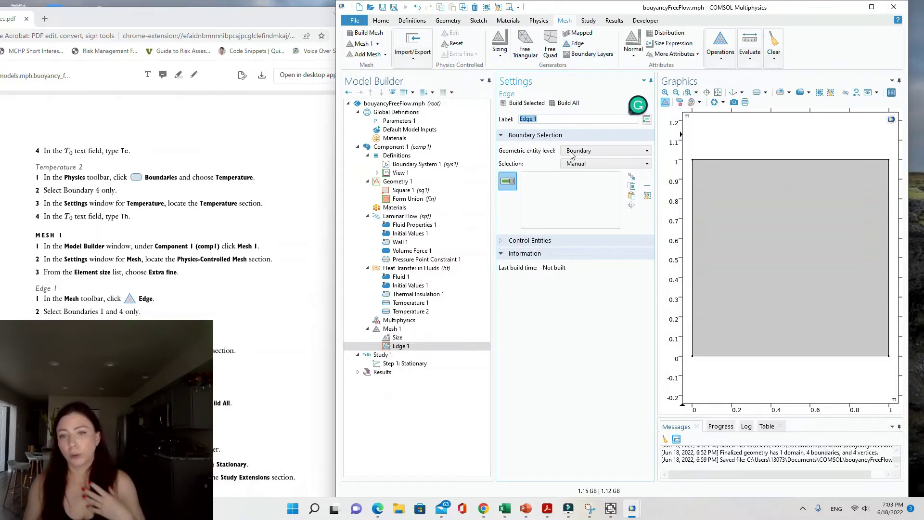
click(692, 197)
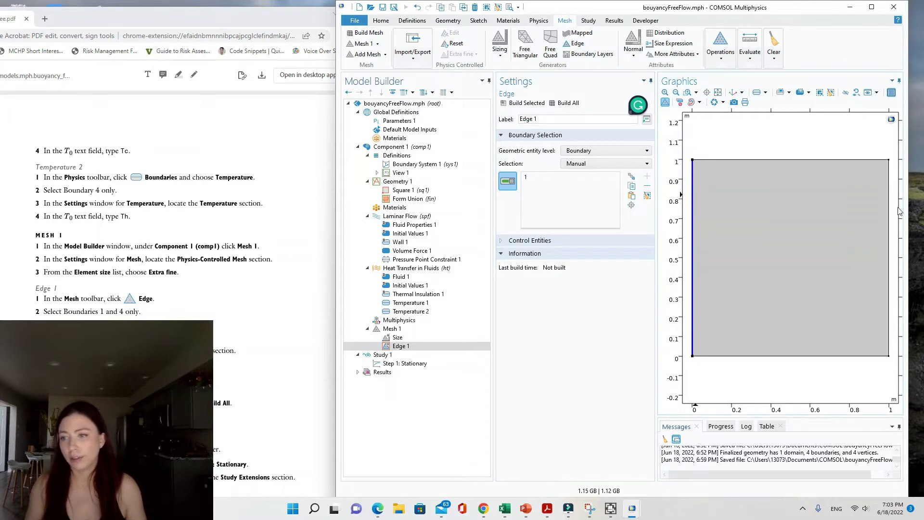
click(889, 217)
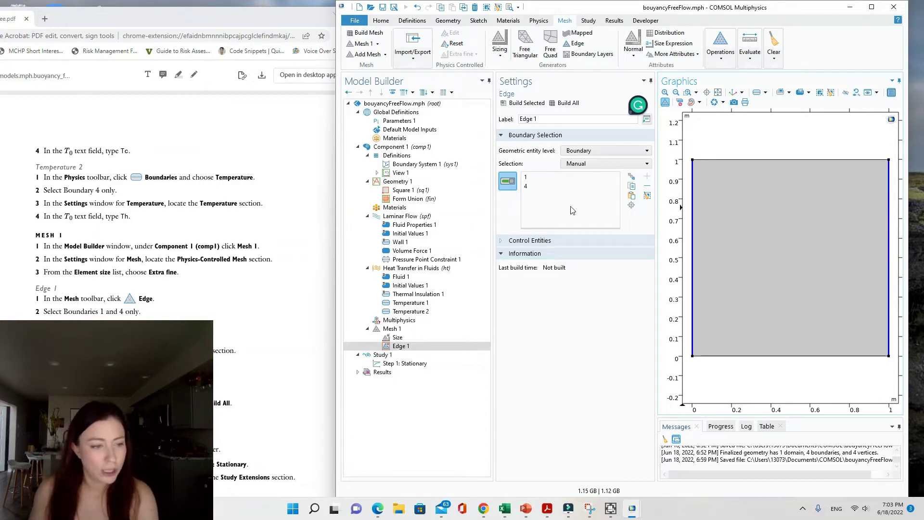
Step: Add a Size attribute to Edge 1 and set its predefined element size to Extremely fine
click(399, 349)
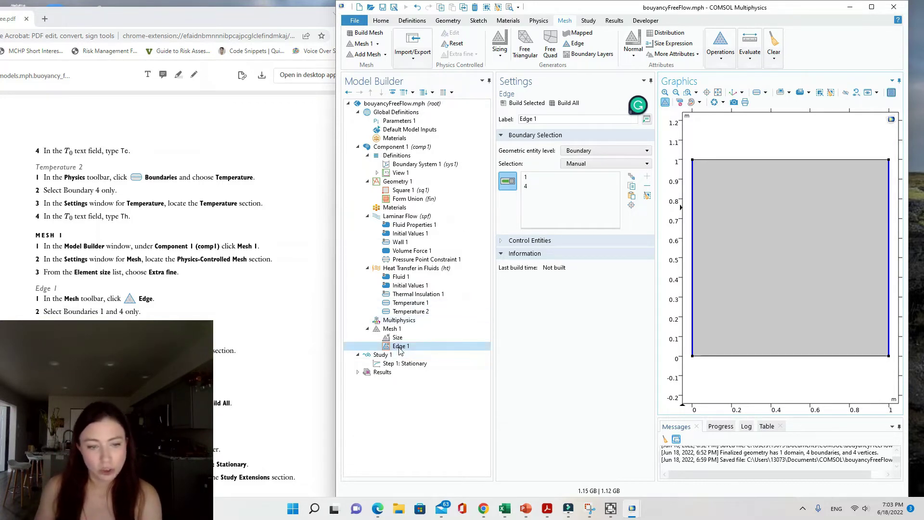
right_click(399, 347)
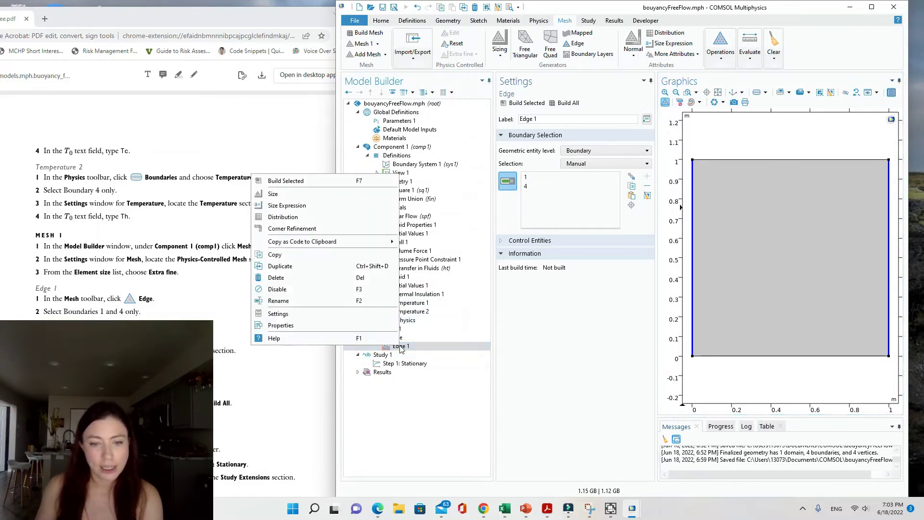
click(287, 195)
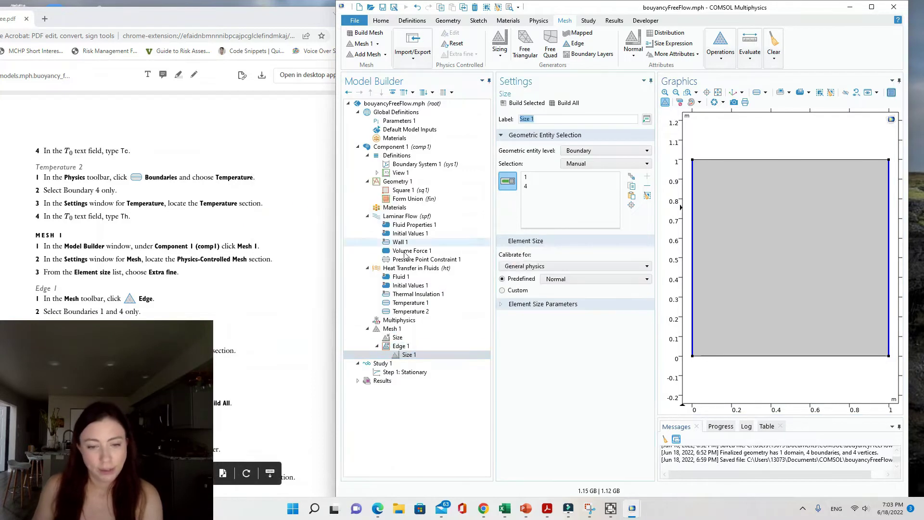
click(401, 338)
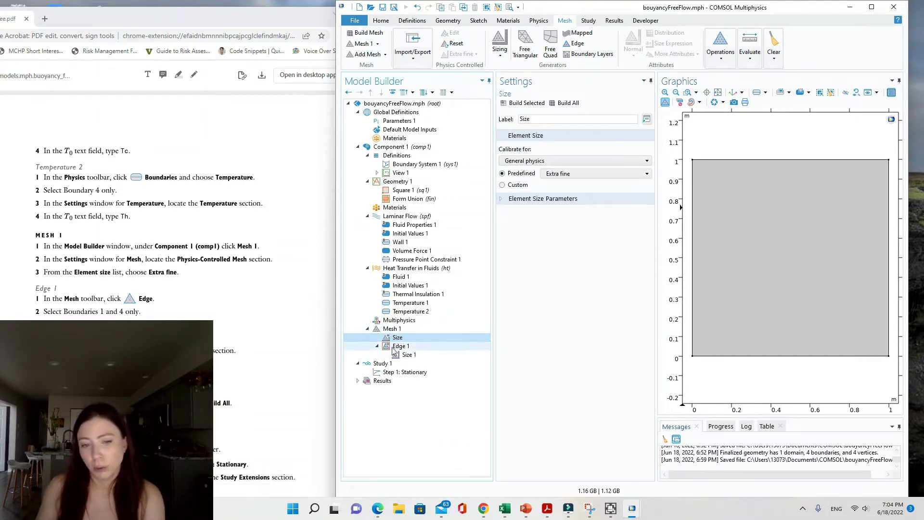
click(409, 354)
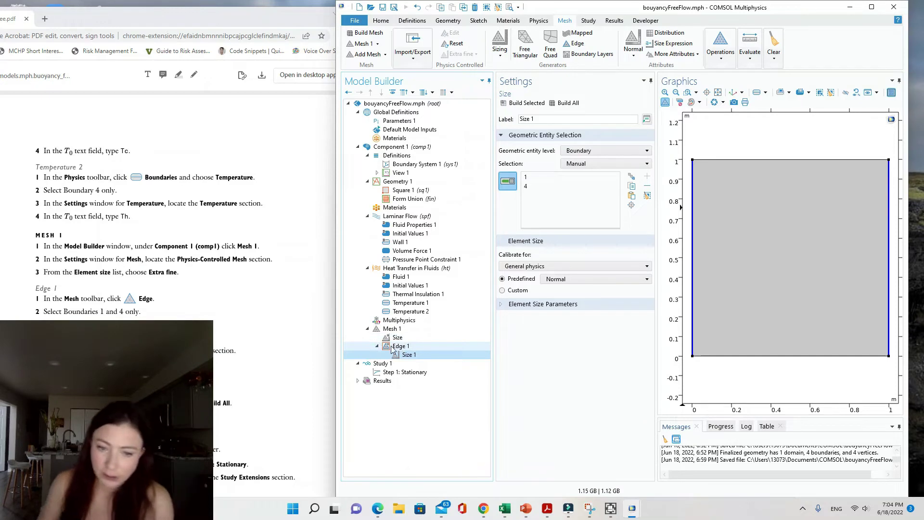
click(393, 347)
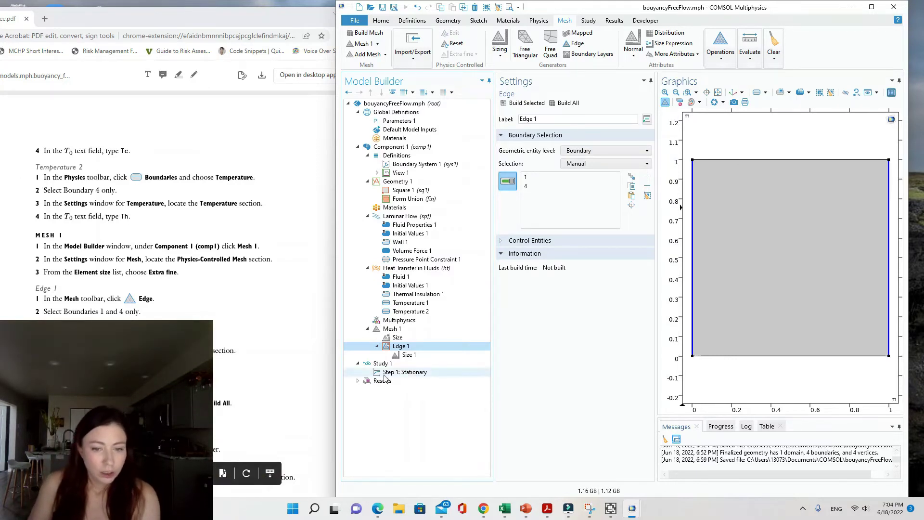
click(407, 356)
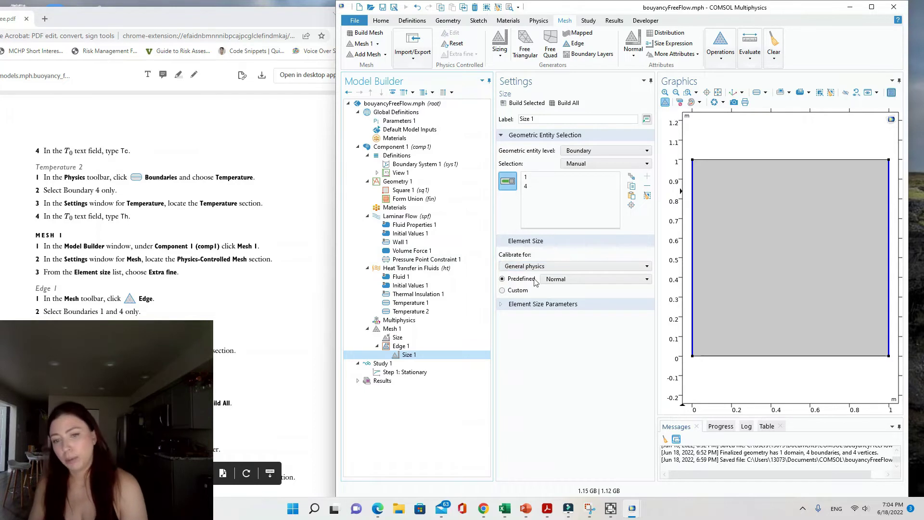
click(568, 279)
click(572, 294)
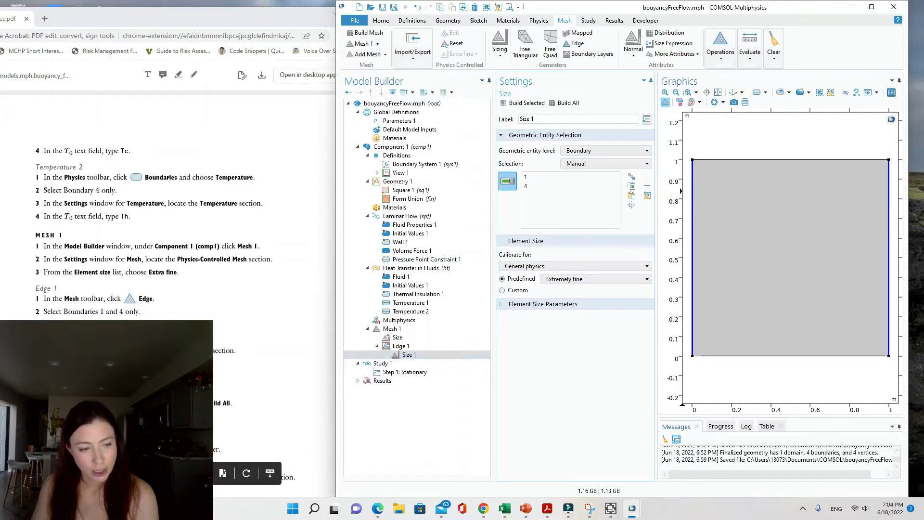
Step: Add a Free Triangular operation for the remaining geometry and build the whole mesh
scroll(84, 283, down, 3)
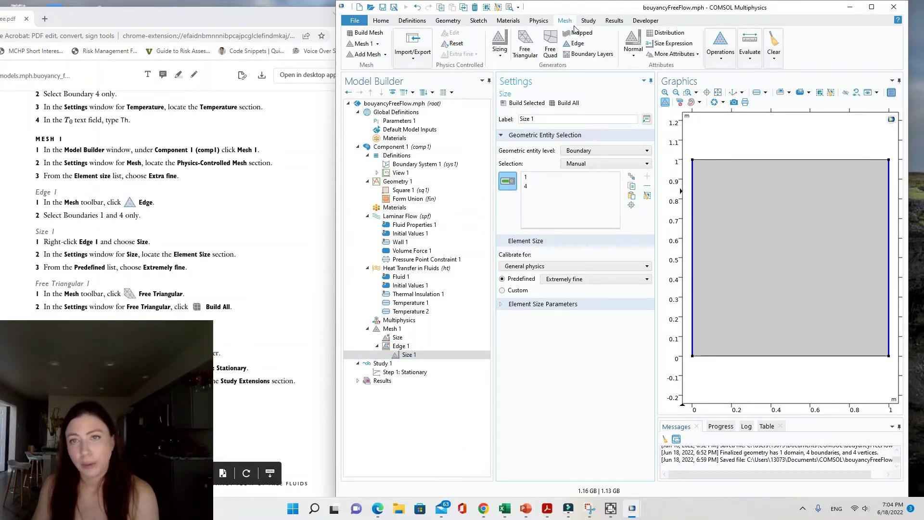
click(524, 52)
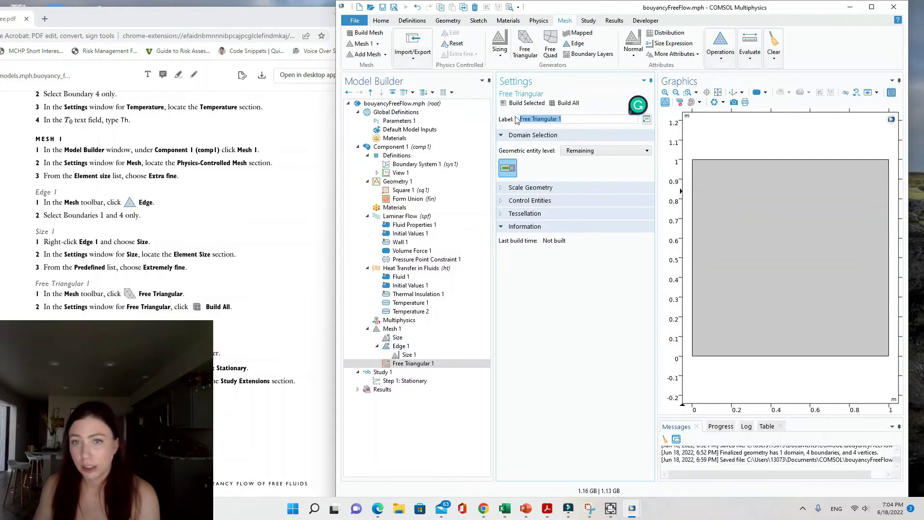
click(576, 104)
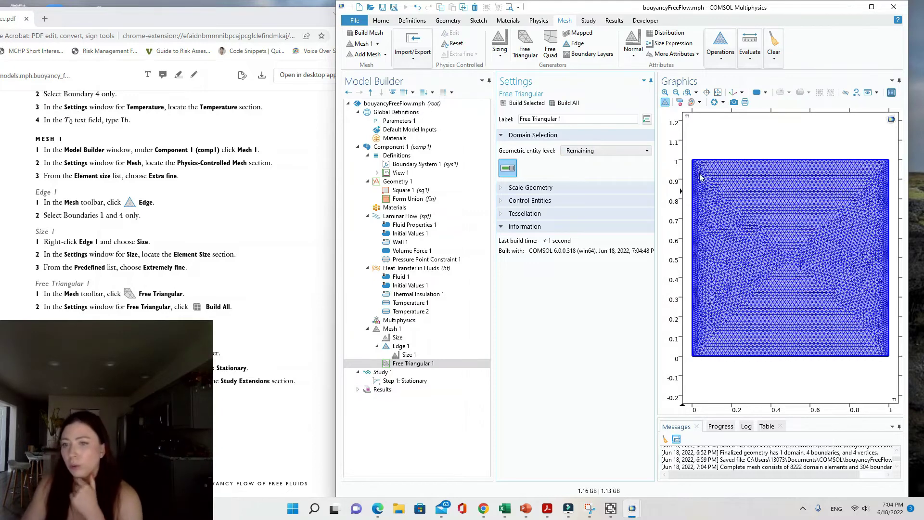
Step: Compare the element size settings of Size 1 under Edge 1 with Mesh 1's general Size node
click(416, 355)
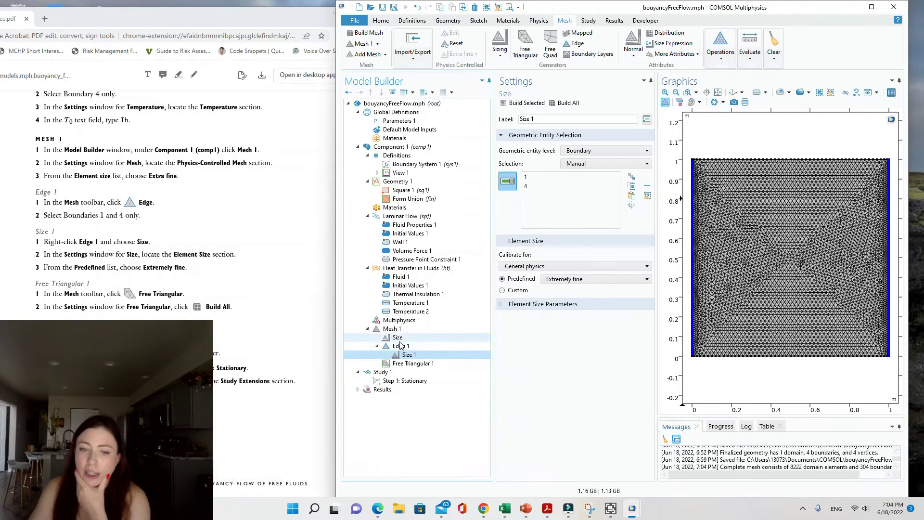
click(397, 339)
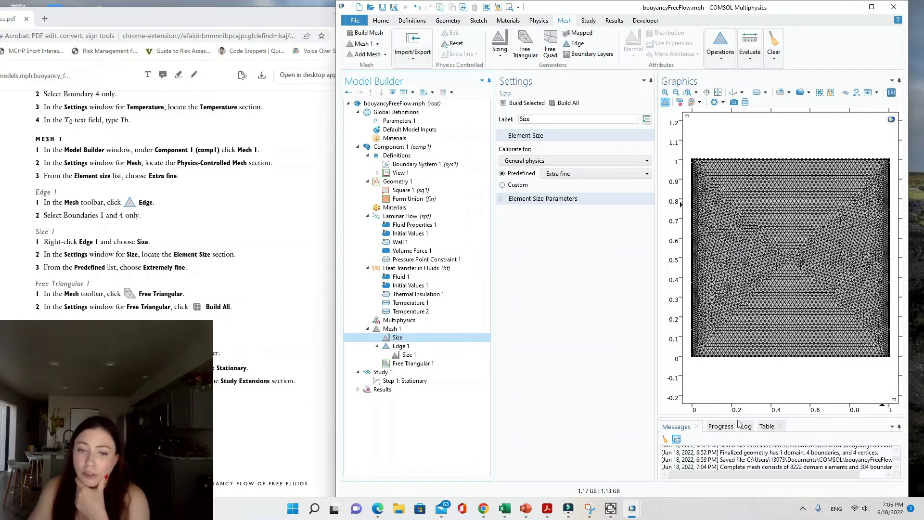
click(408, 355)
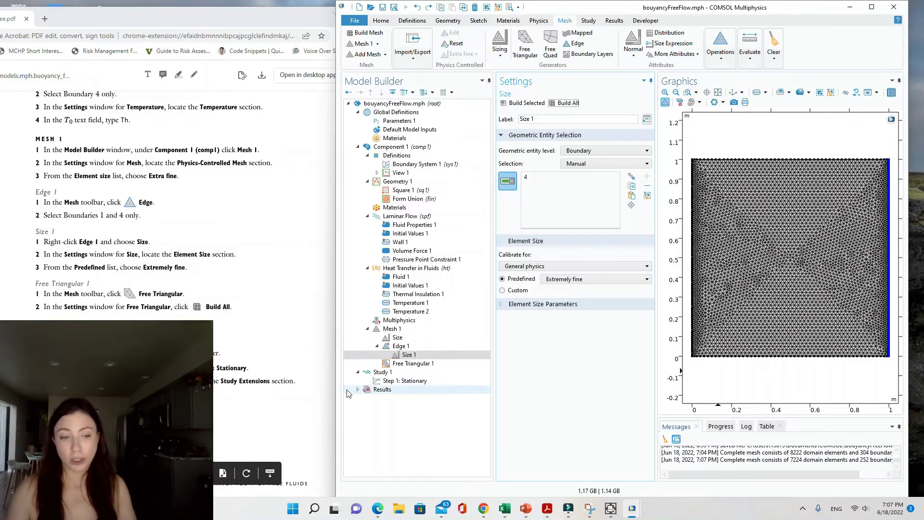
Step: Enable the auxiliary sweep in the study extensions of Study 1's Stationary step
click(387, 358)
click(383, 389)
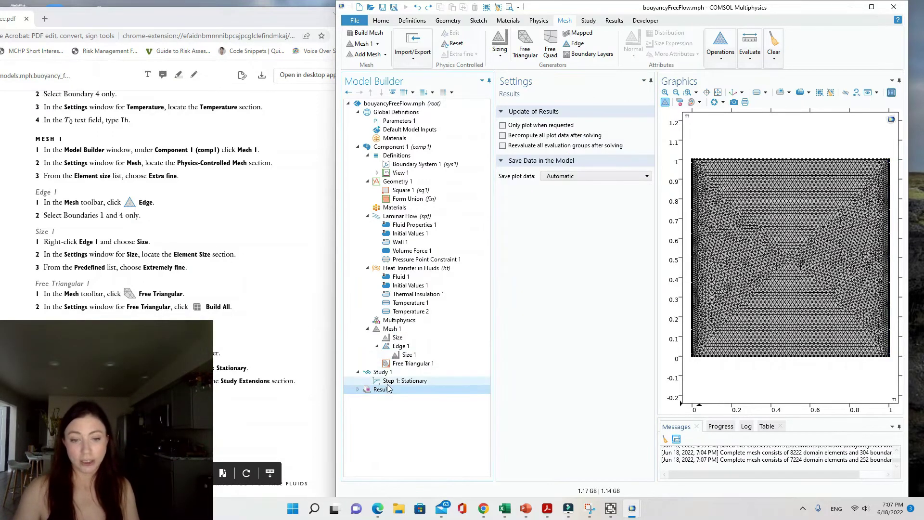
click(404, 381)
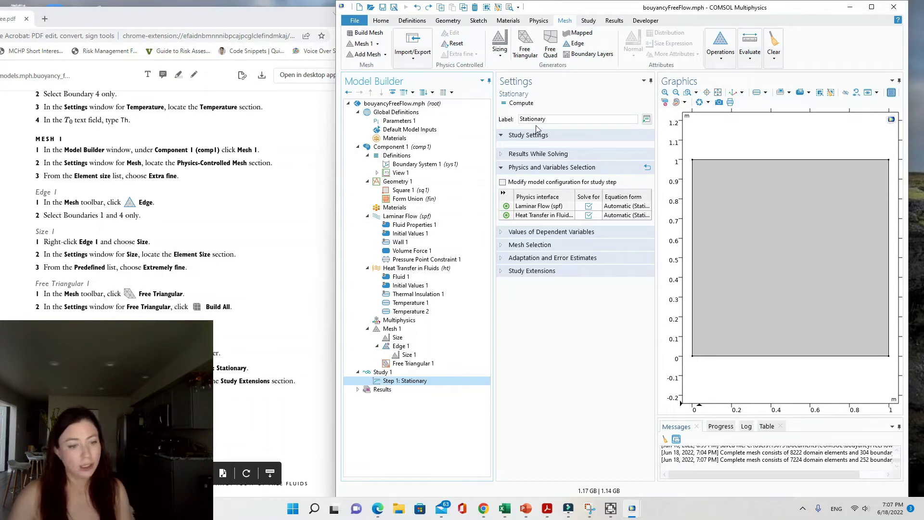
click(504, 280)
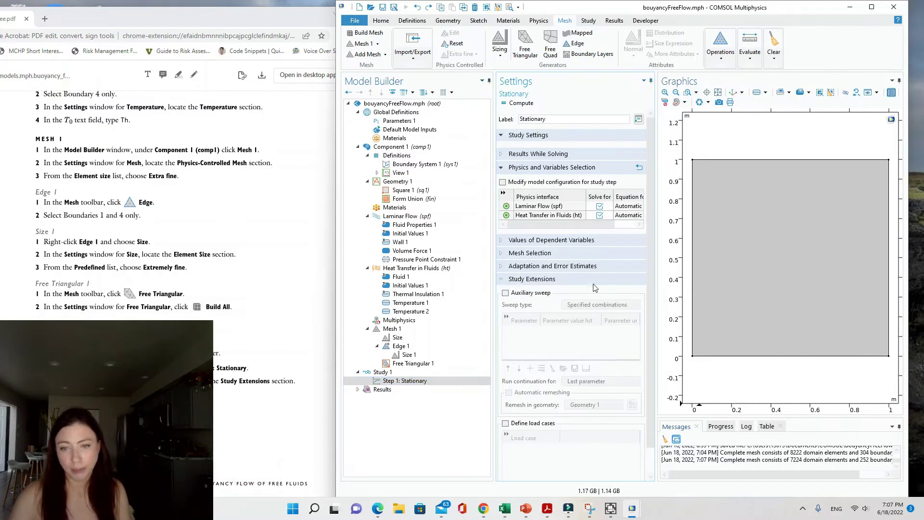
click(511, 293)
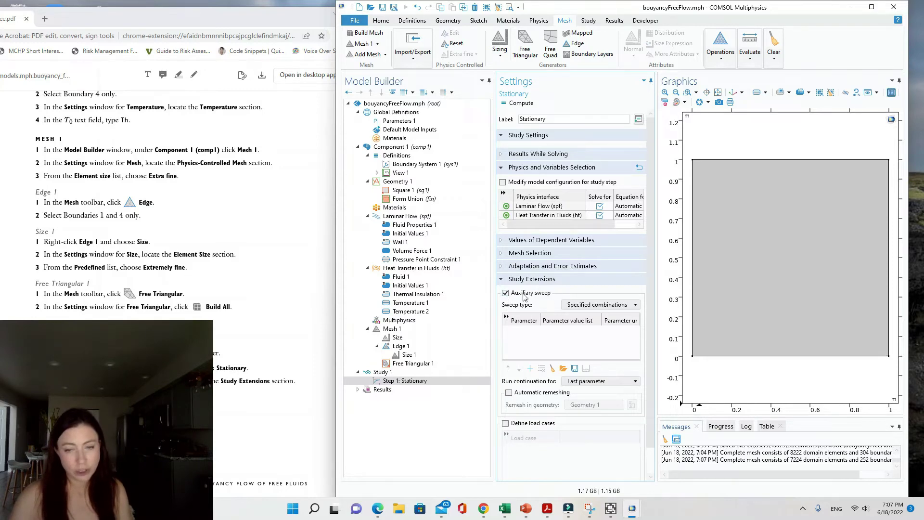
Step: Add a row to the stationary step's auxiliary sweep table and choose Ra (Rayleigh number) as its parameter
scroll(168, 202, down, 4)
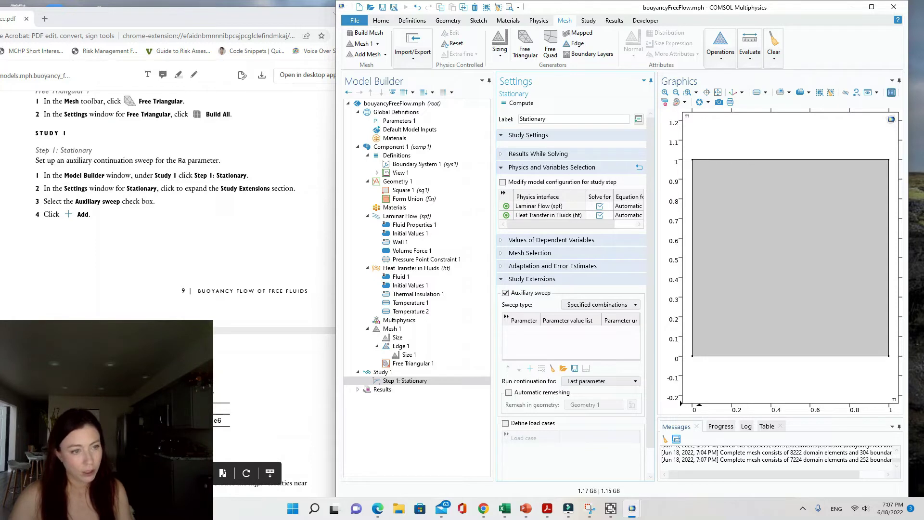
click(530, 368)
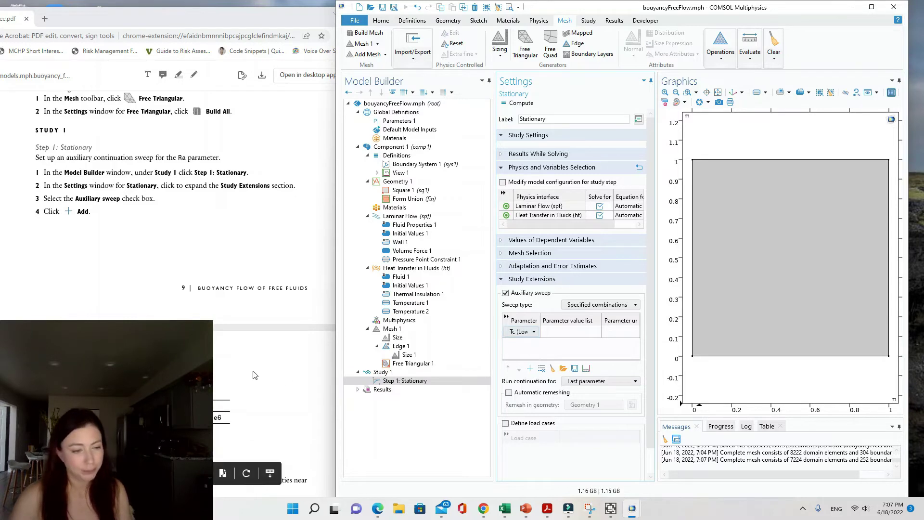
scroll(253, 378, down, 2)
click(536, 332)
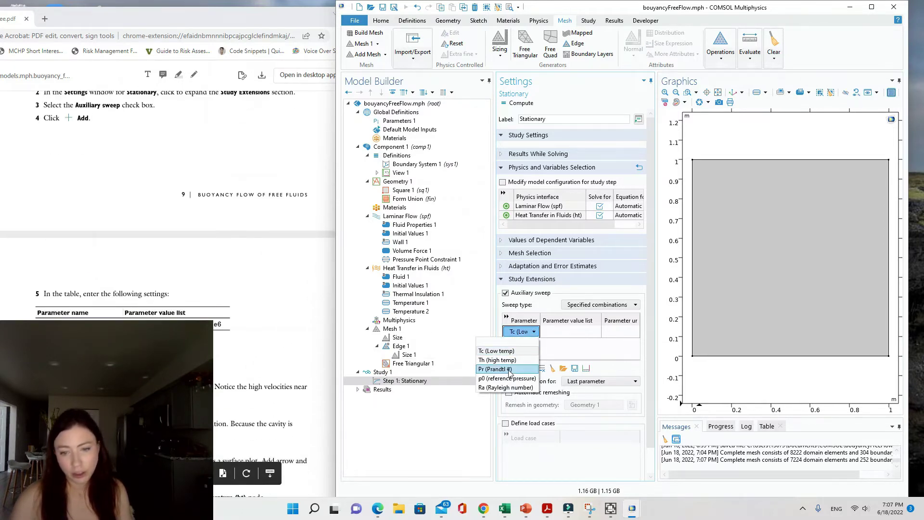
click(515, 388)
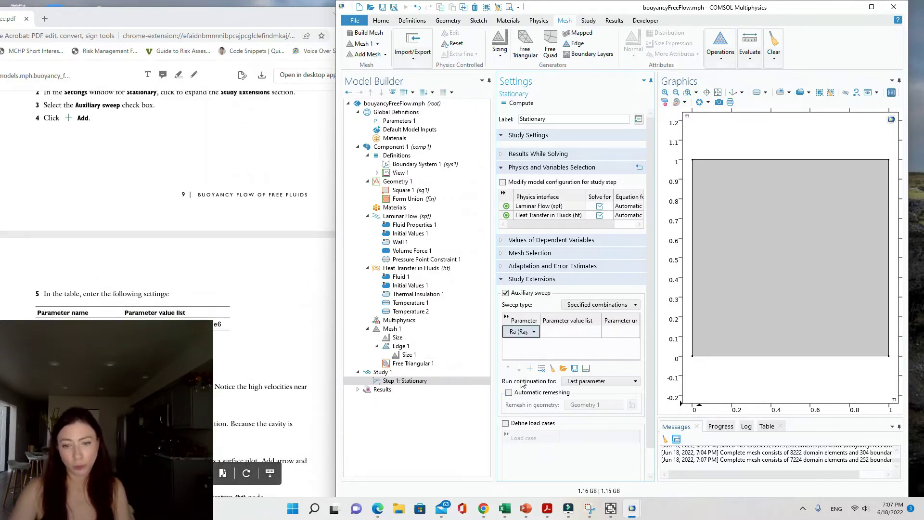
Step: Enter 1 1e1 1e2 1e3 1e4 1e5 1e6 as the Ra parameter value list and compute the study
click(556, 333)
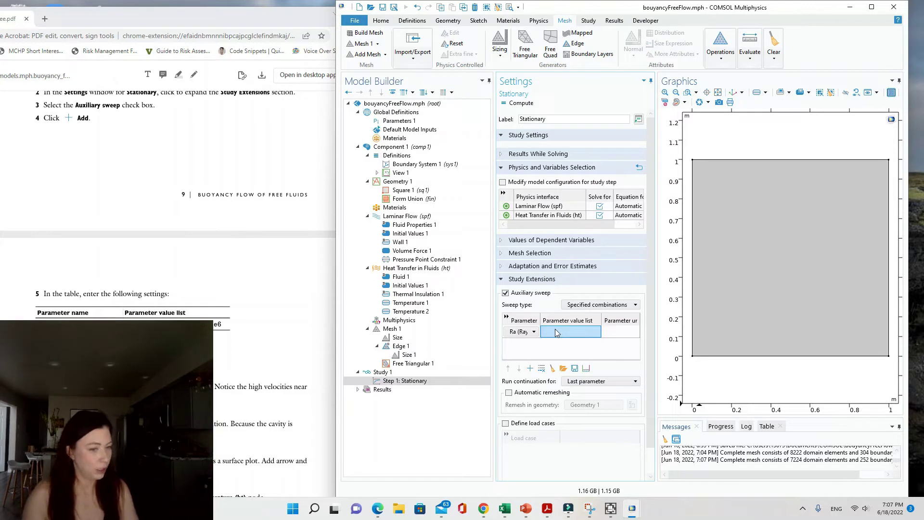
key(Tab)
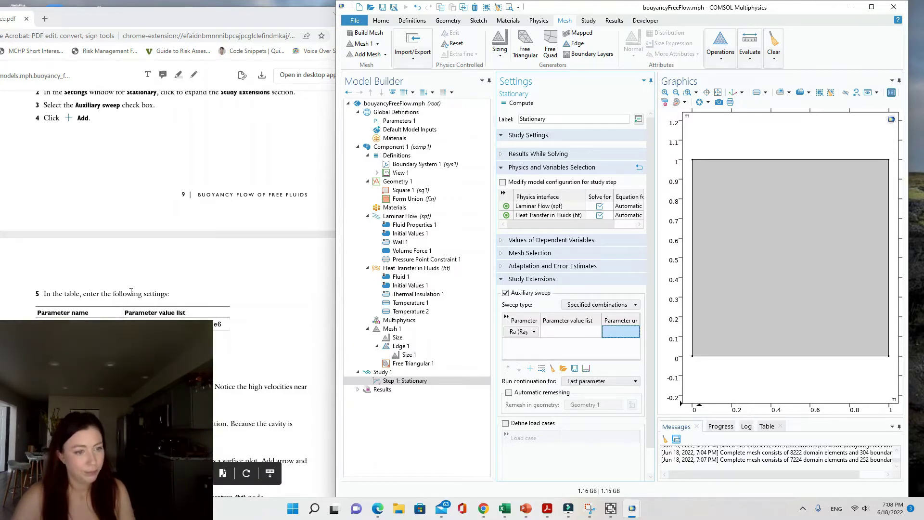
double_click(555, 331)
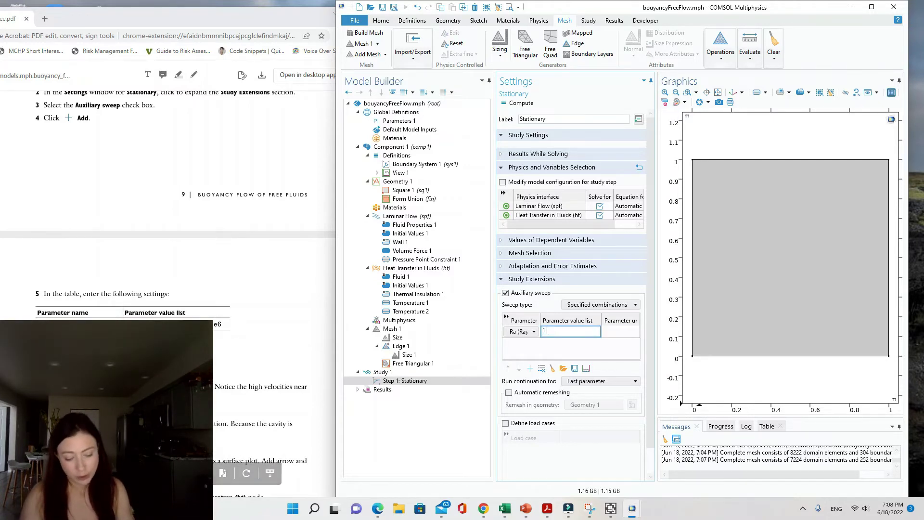
text(1 1e1)
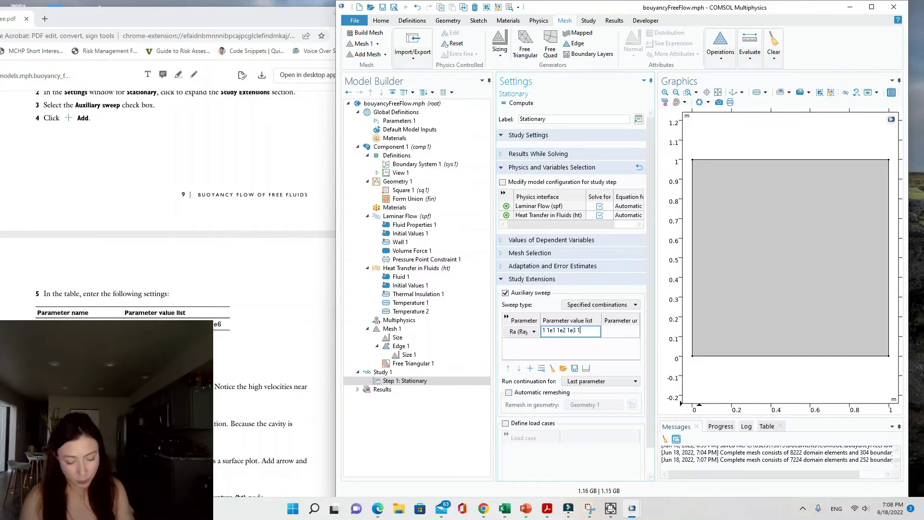
text(1e)
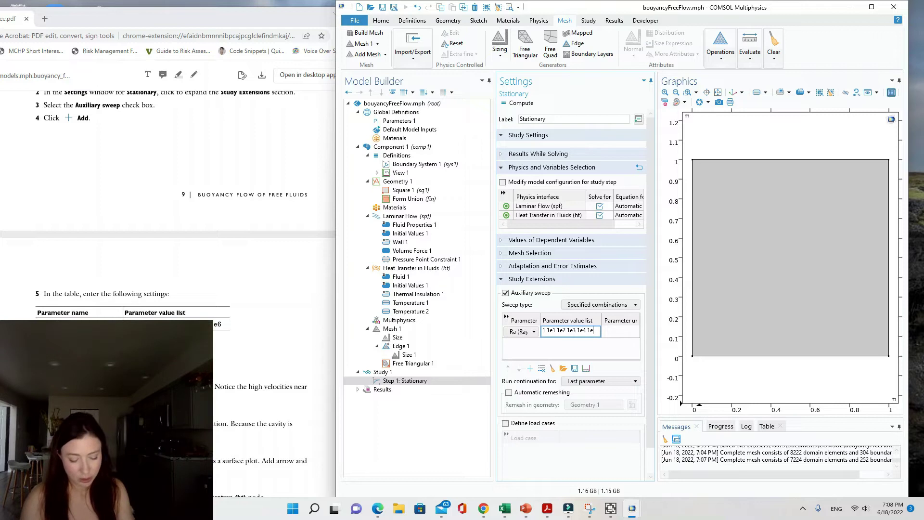
text(5 1e6)
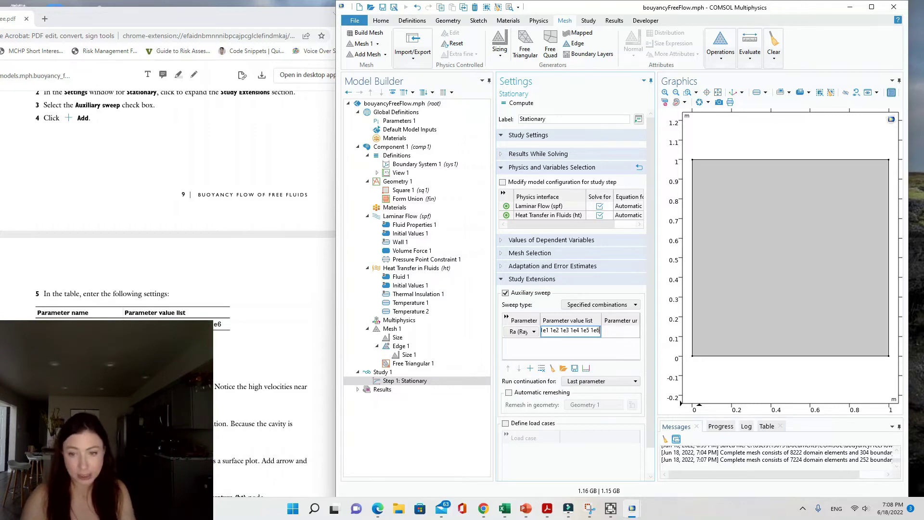
key(Tab)
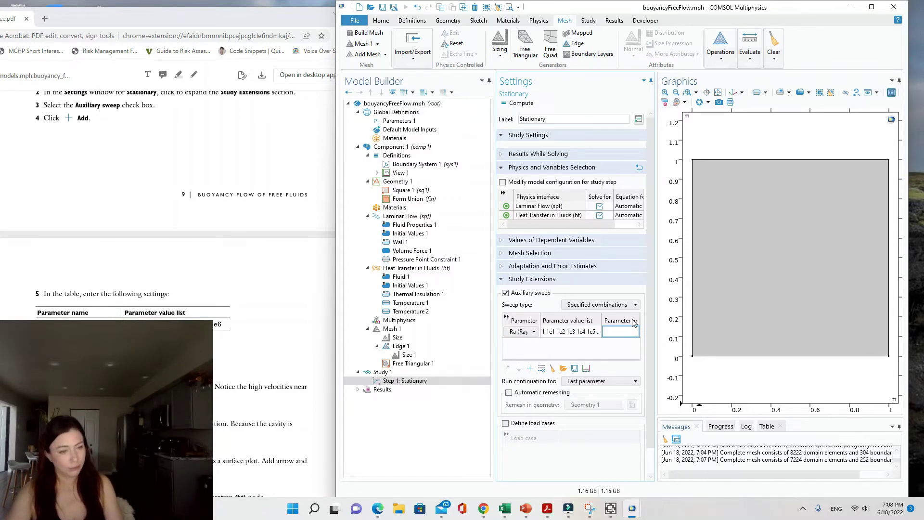
click(522, 106)
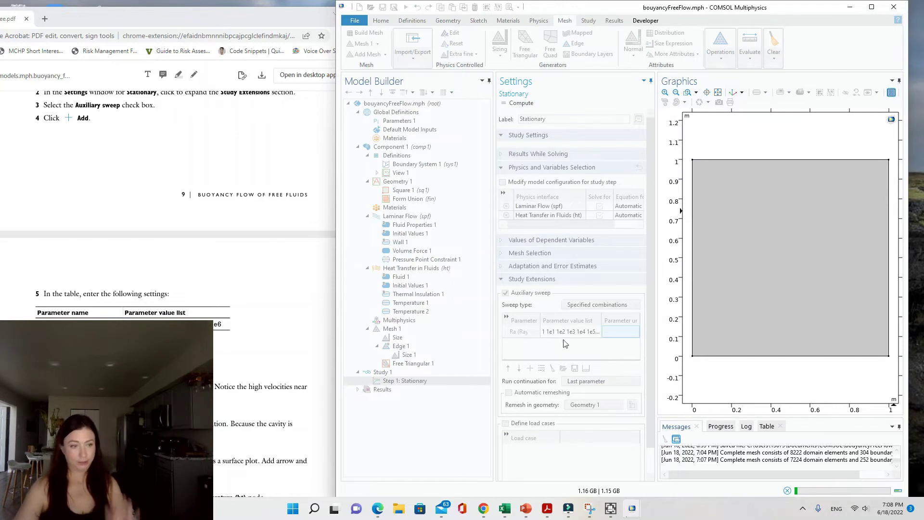
Step: Review the tutorial PDF's Results instructions and narrow its browser window to uncover the model tree
scroll(221, 416, down, 7)
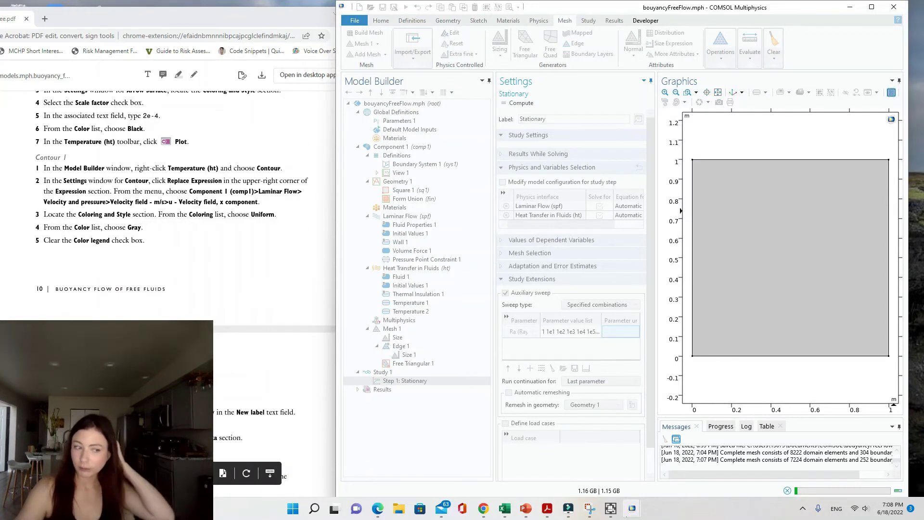
click(120, 314)
scroll(286, 370, down, 10)
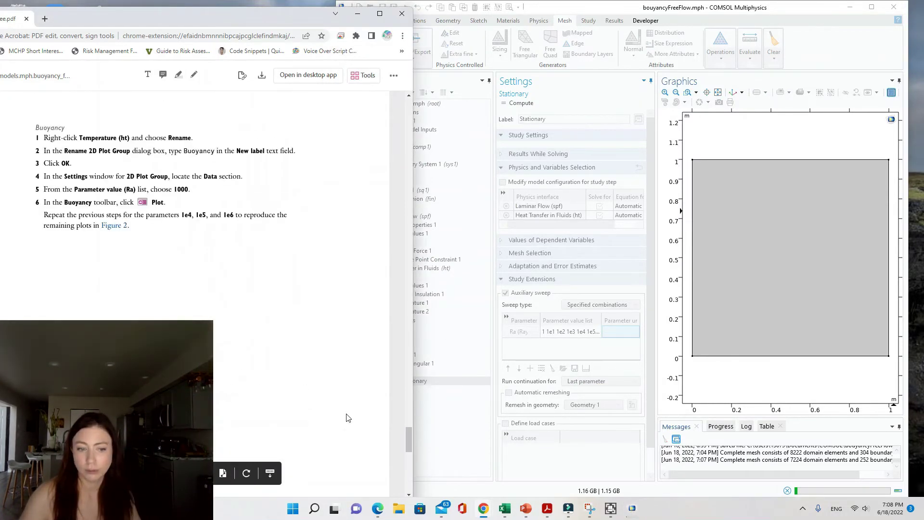
scroll(348, 418, down, 8)
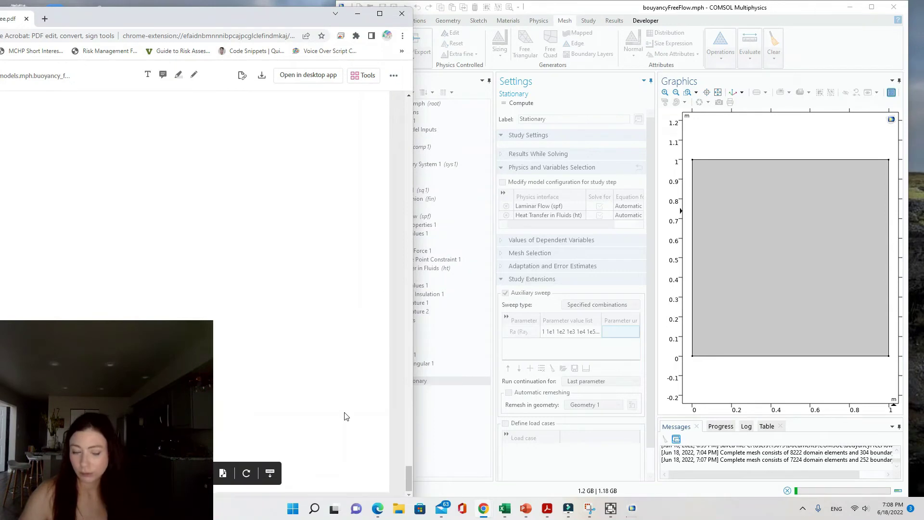
scroll(346, 416, up, 12)
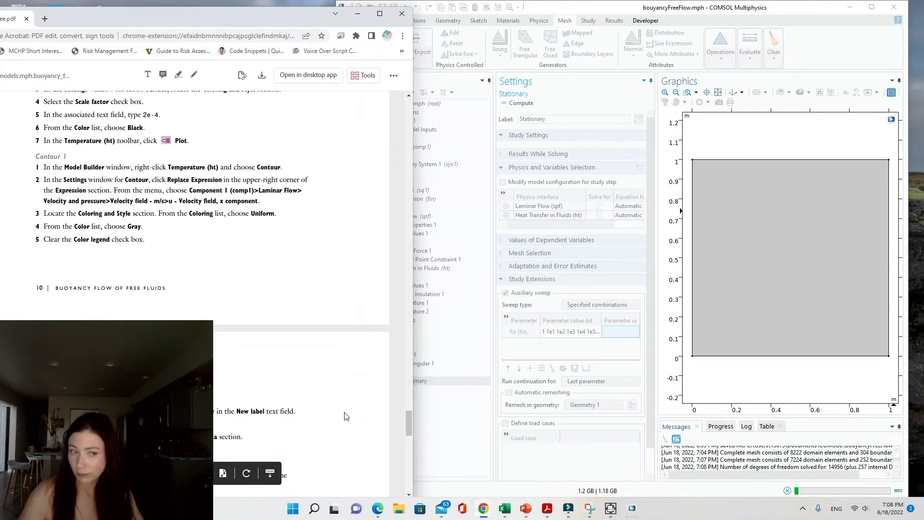
scroll(346, 416, up, 6)
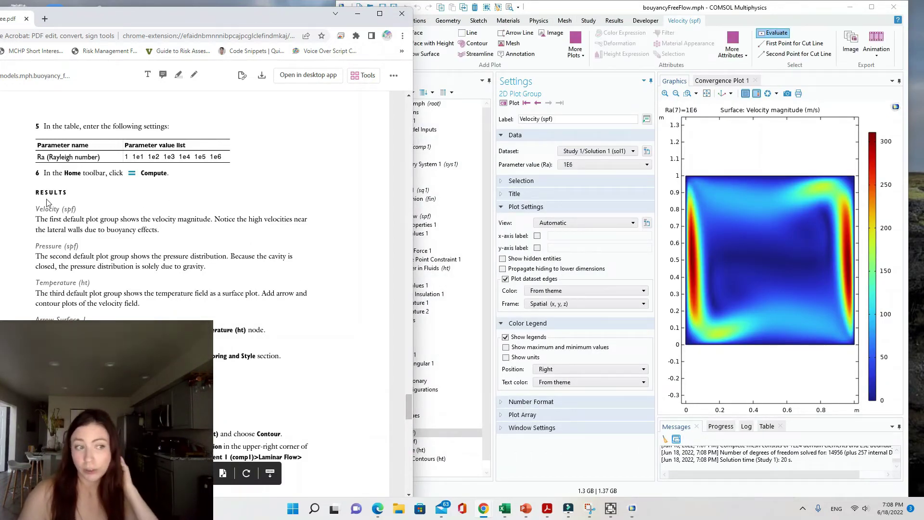
mouse_move(410, 411)
mouse_down()
mouse_move(410, 441)
mouse_move(407, 418)
mouse_up()
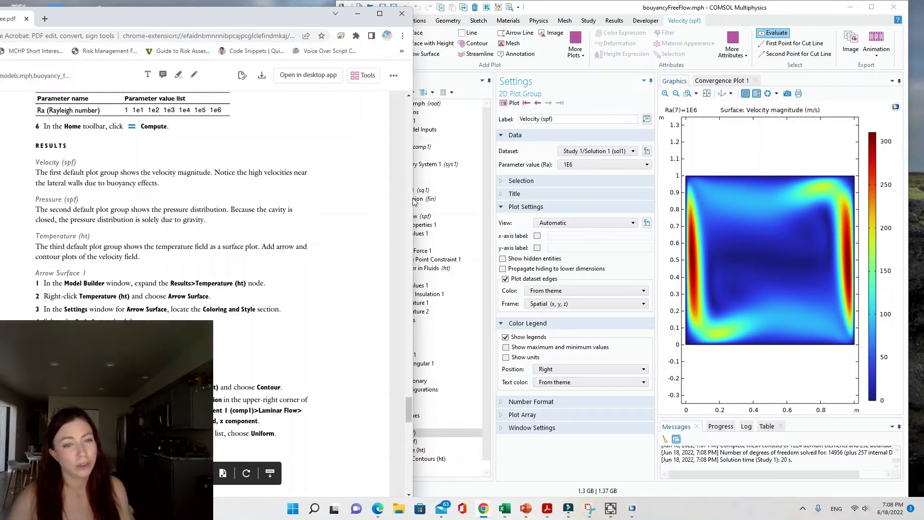
drag(412, 198, 359, 206)
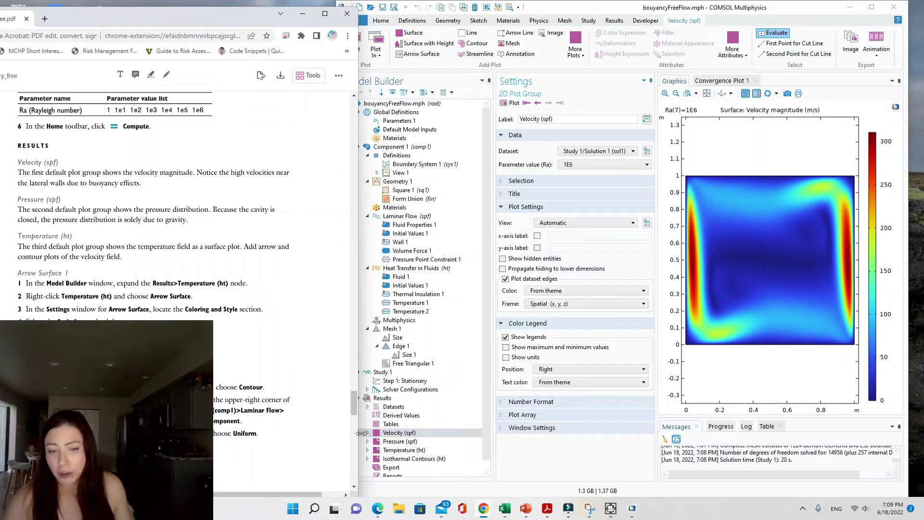
Step: Examine the surface settings of the Velocity (spf) plot and the contours of the Pressure (spf) plot group
click(367, 433)
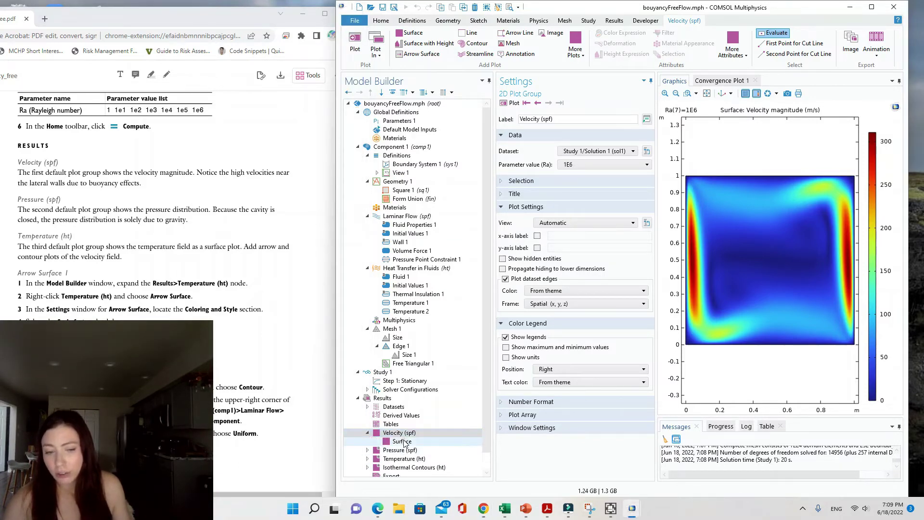
click(404, 441)
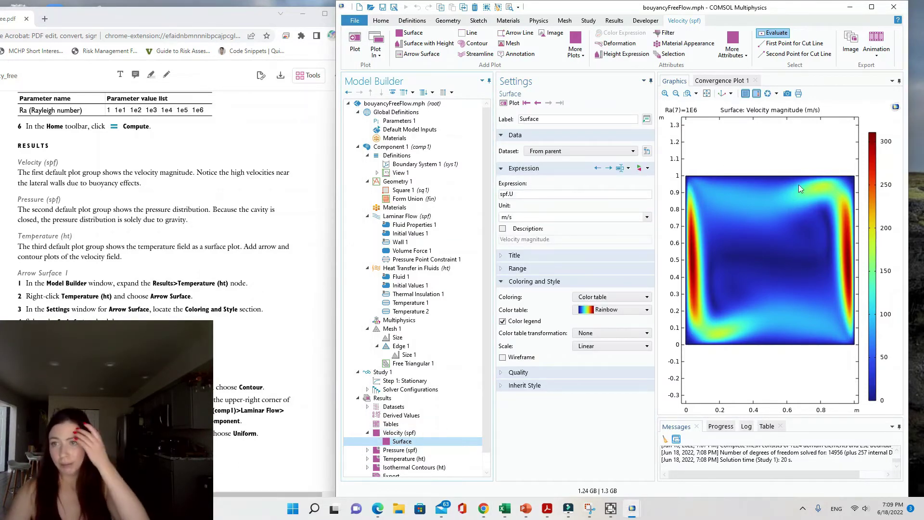
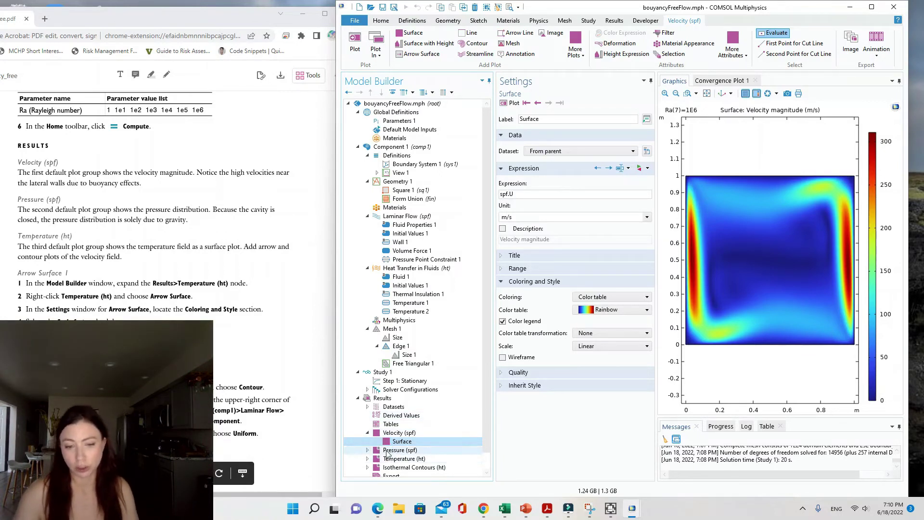
click(368, 450)
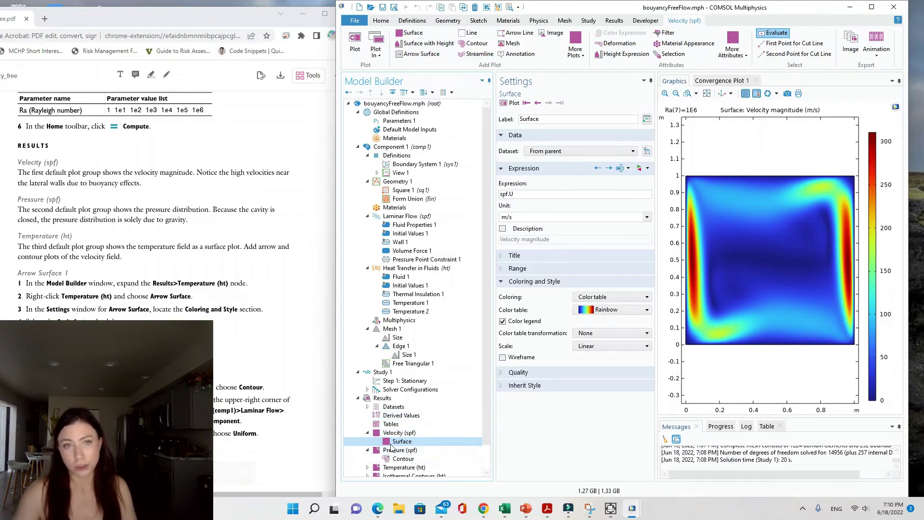
scroll(392, 447, down, 1)
click(399, 424)
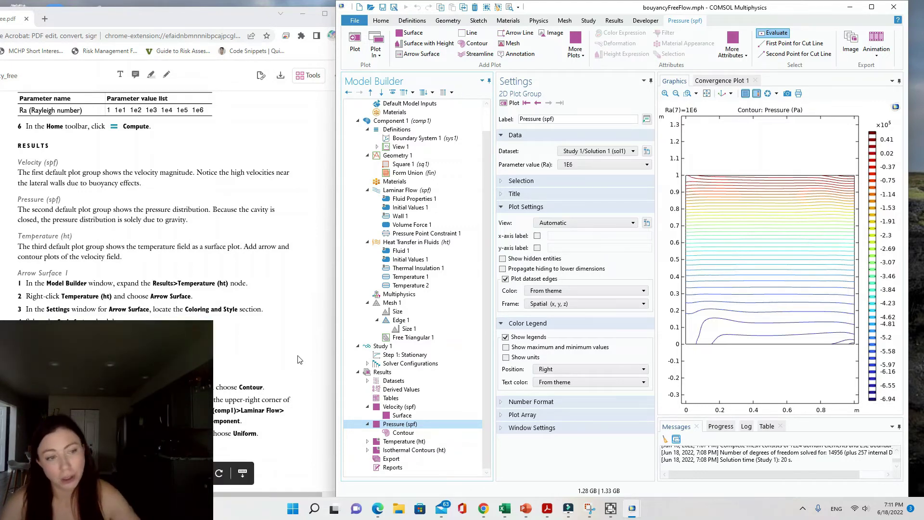
Step: Expand the Temperature (ht) plot group and add an Arrow Surface plot to it
click(414, 442)
double_click(408, 442)
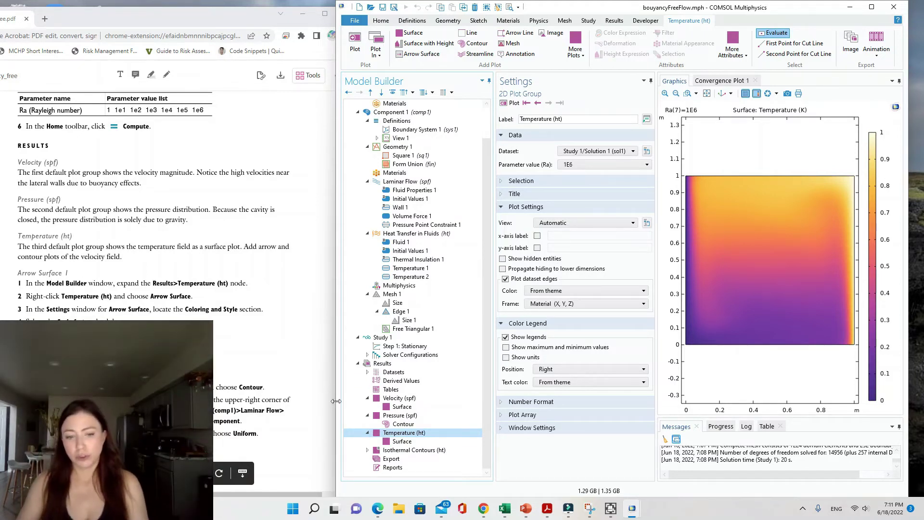
right_click(412, 434)
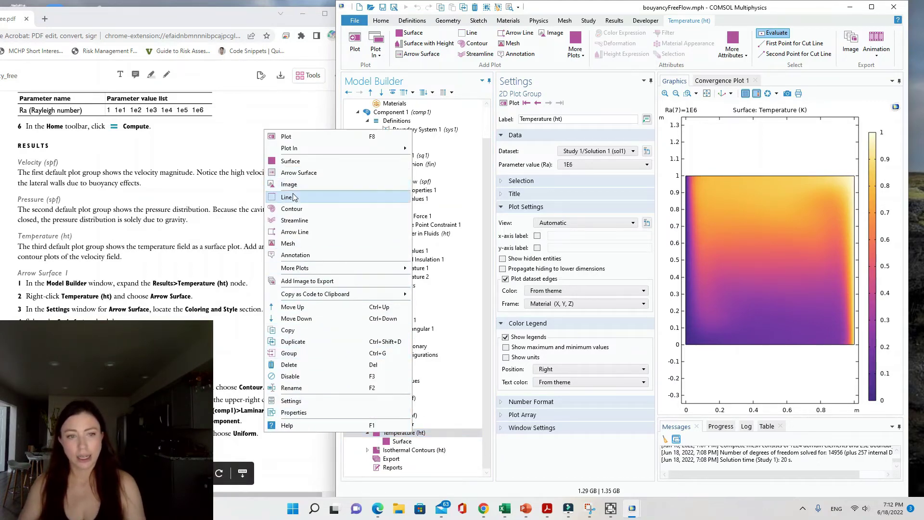
click(297, 172)
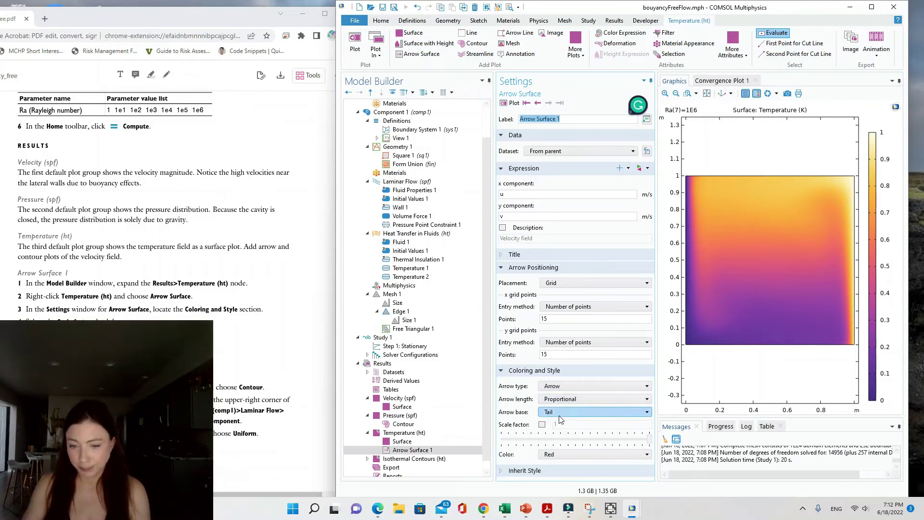
Step: Set Arrow Surface 1's scale factor to 2e-4 and its color to Black, and plot the temperature group
click(542, 424)
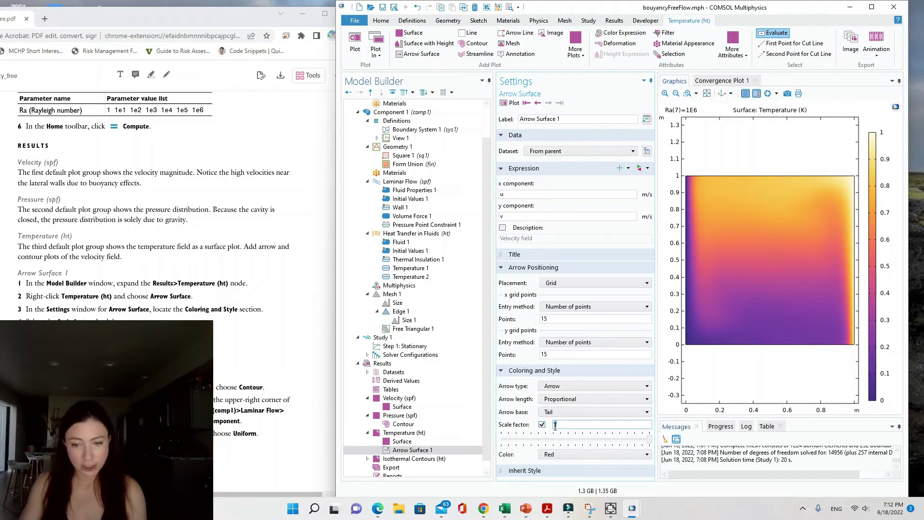
drag(555, 426, 617, 426)
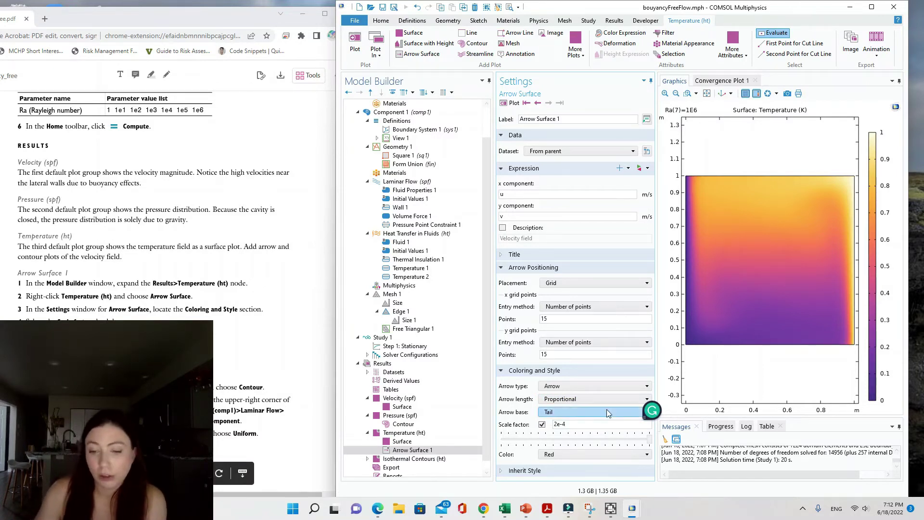
click(599, 455)
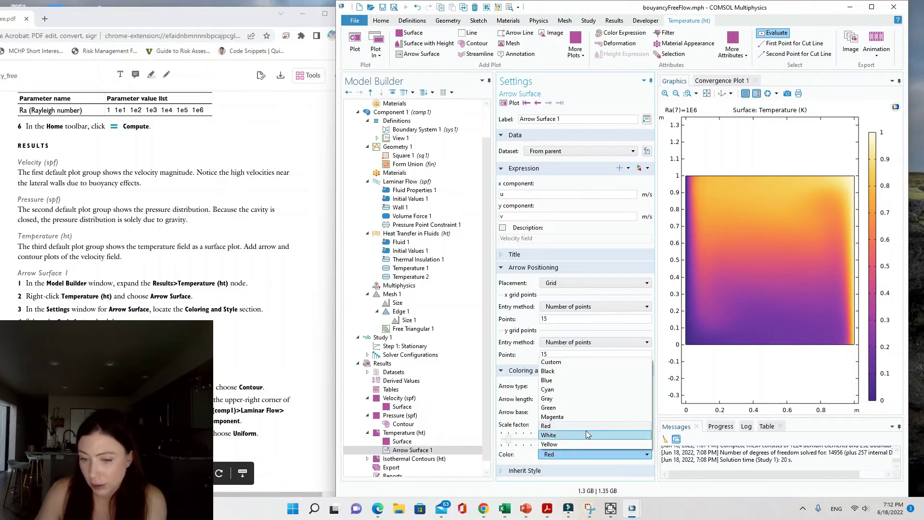
click(577, 372)
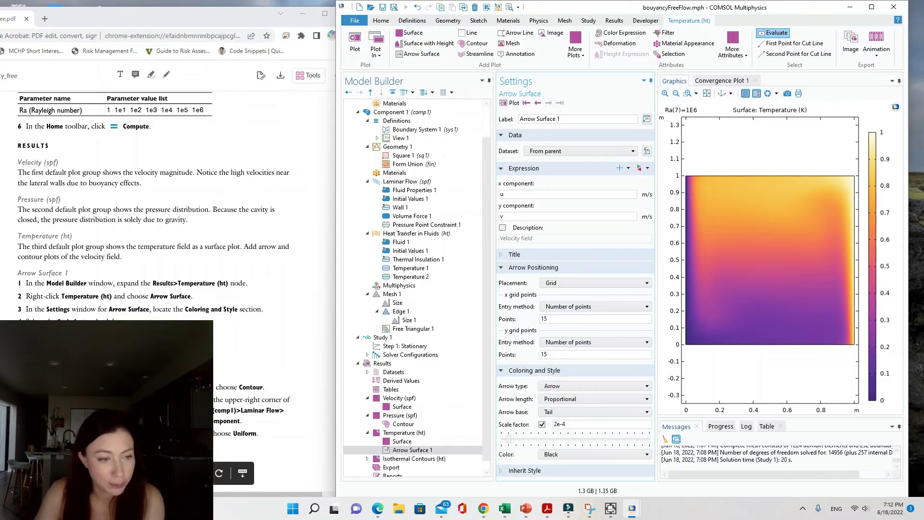
click(511, 103)
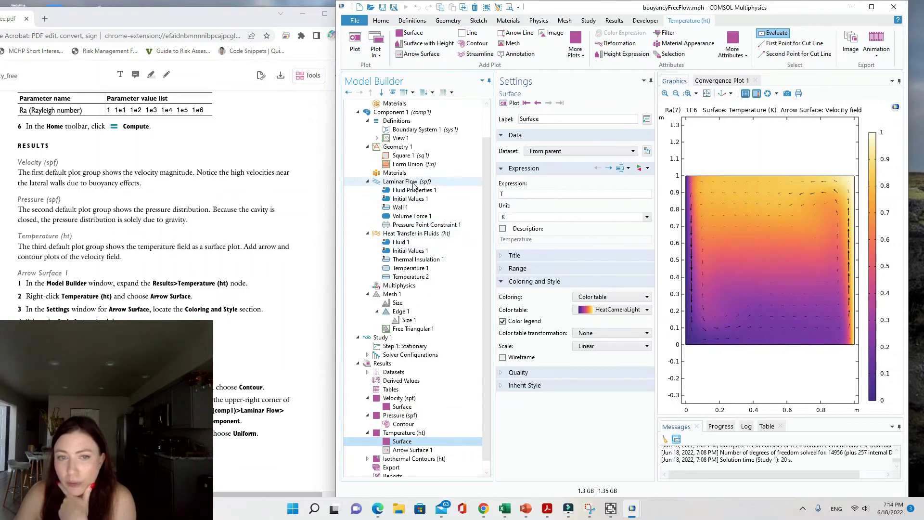
Step: Review the heat transfer Fluid 1 settings and the Surface and Arrow Surface 1 settings under Temperature (ht)
click(407, 243)
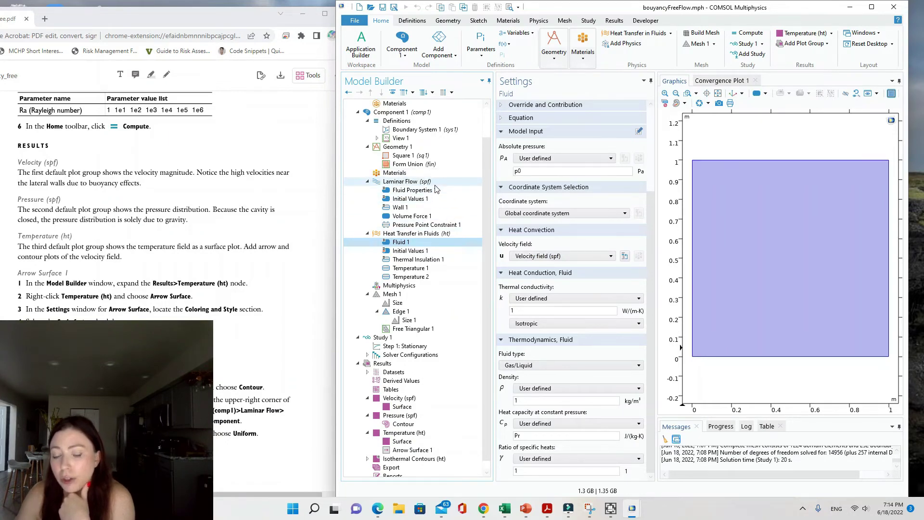
click(402, 441)
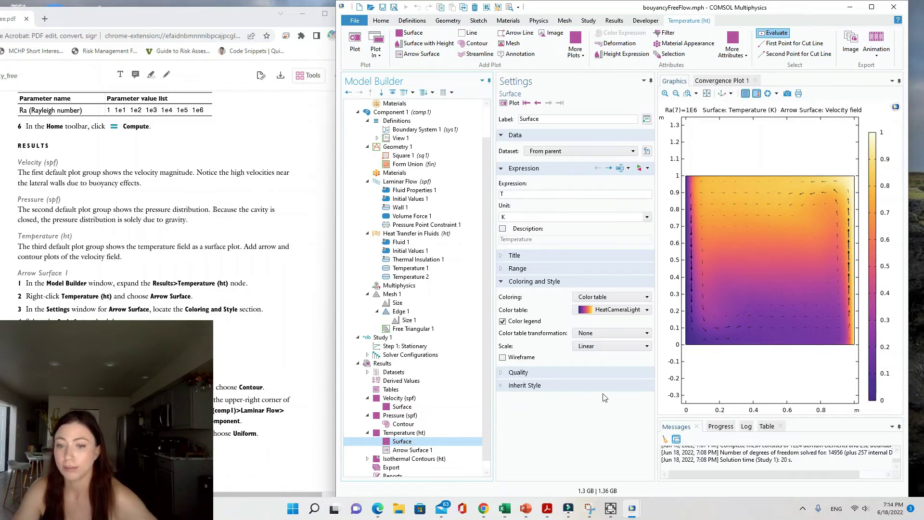
click(438, 450)
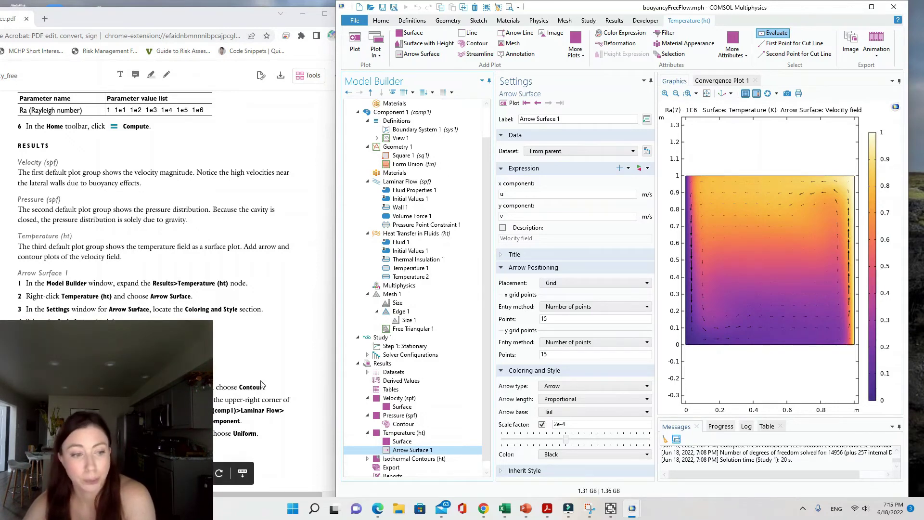
Step: Add a Contour plot to the Temperature (ht) plot group, following the tutorial's Contour 1 instructions
scroll(262, 384, down, 2)
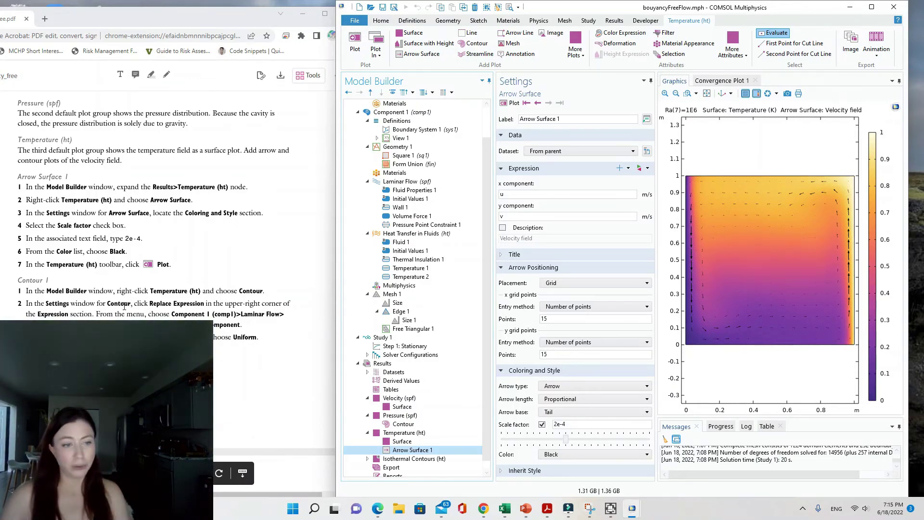
right_click(397, 434)
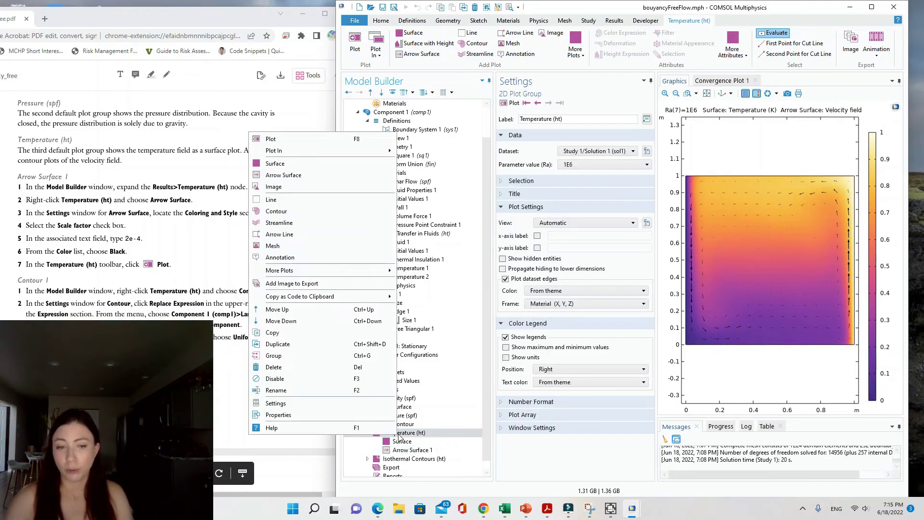
click(276, 211)
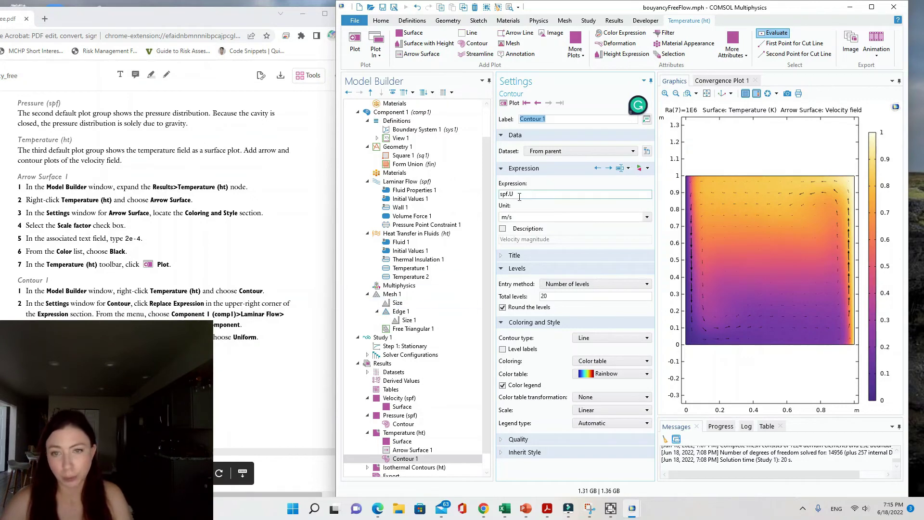
Step: Replace Contour 1's expression with u - Velocity field, x component, from Component 1's Laminar Flow velocity and pressure variables
click(639, 169)
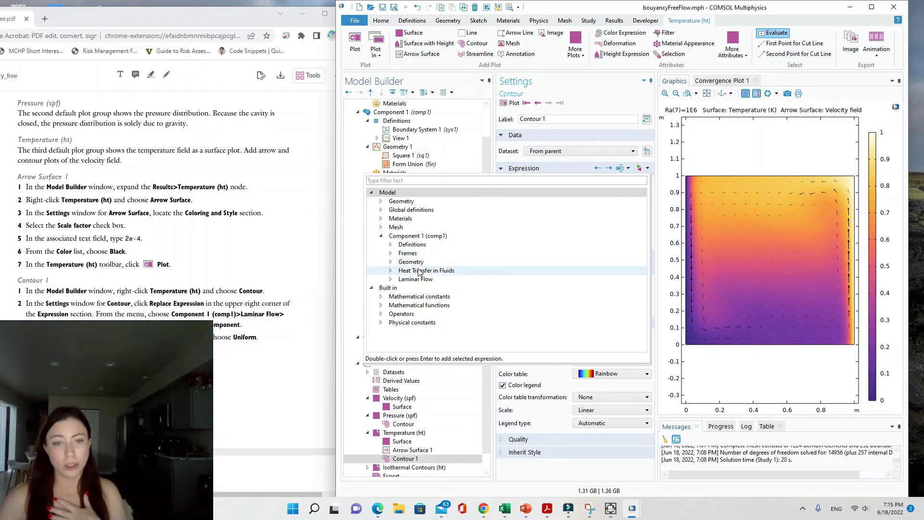
click(391, 280)
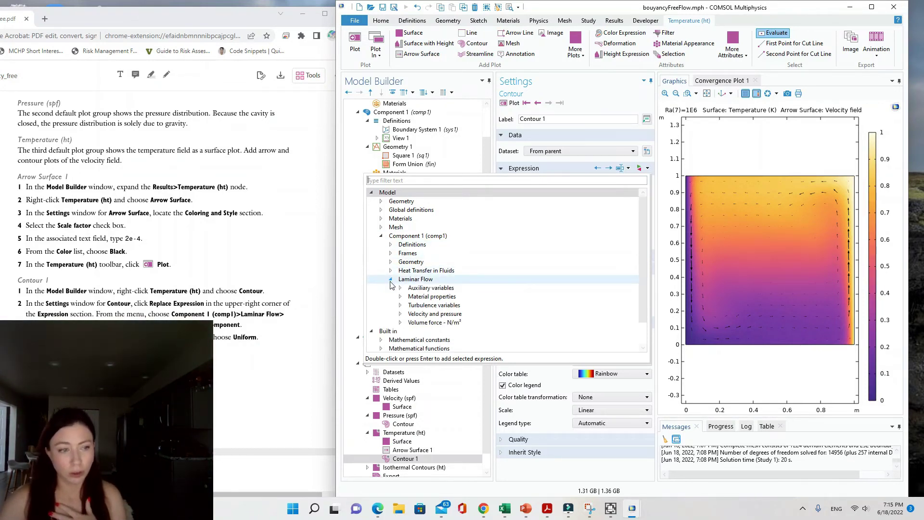
click(416, 314)
click(400, 314)
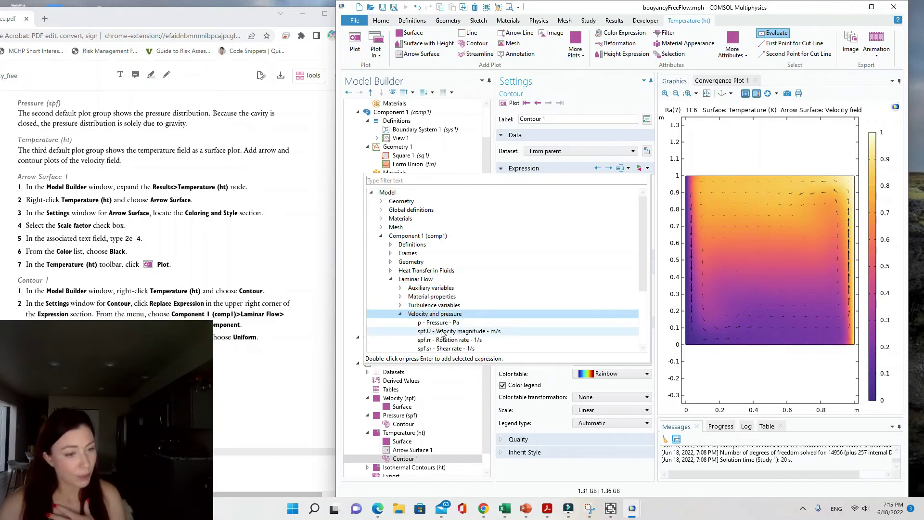
scroll(443, 333, down, 1)
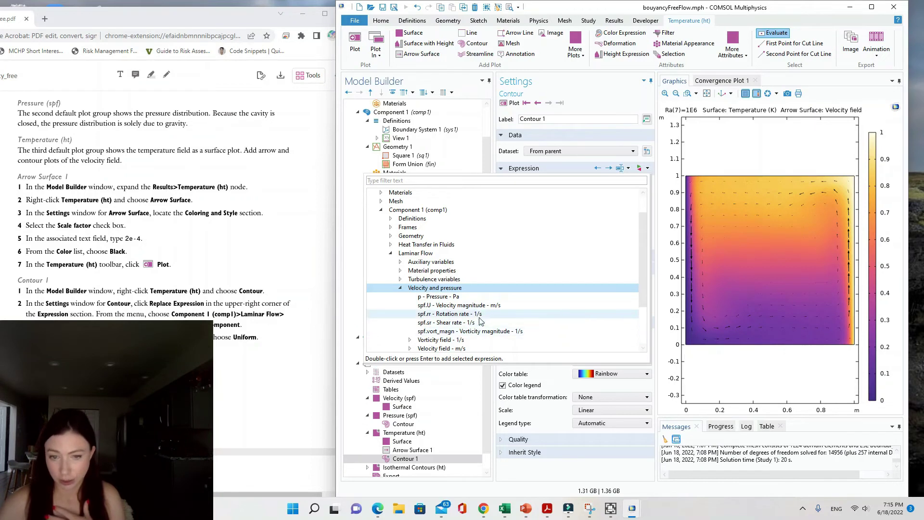
scroll(481, 317, down, 2)
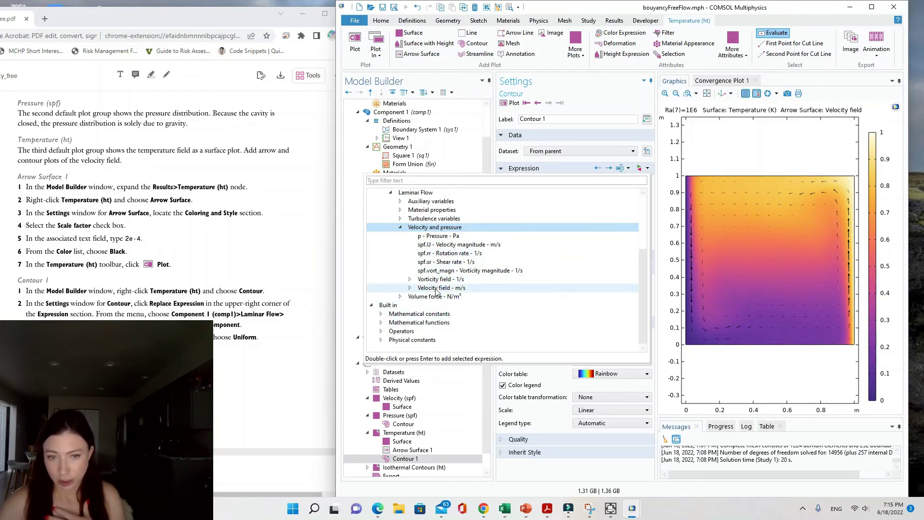
click(413, 287)
click(410, 287)
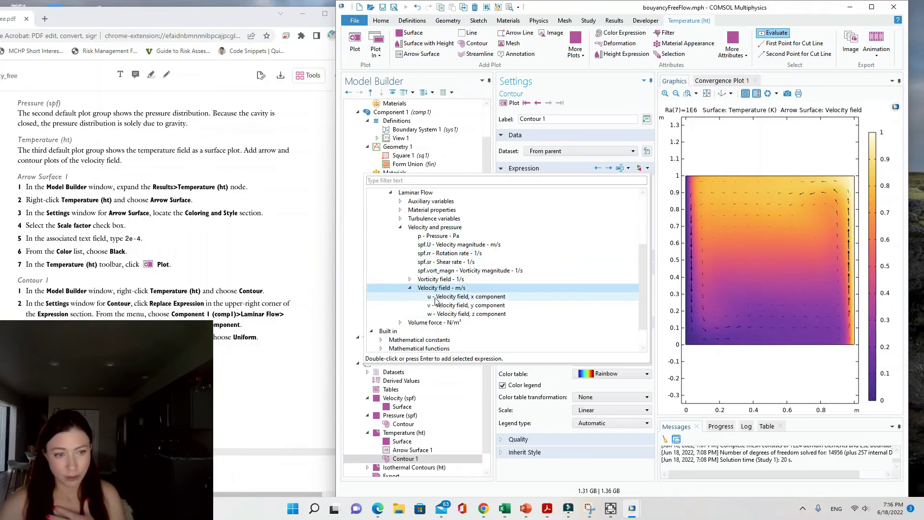
click(453, 297)
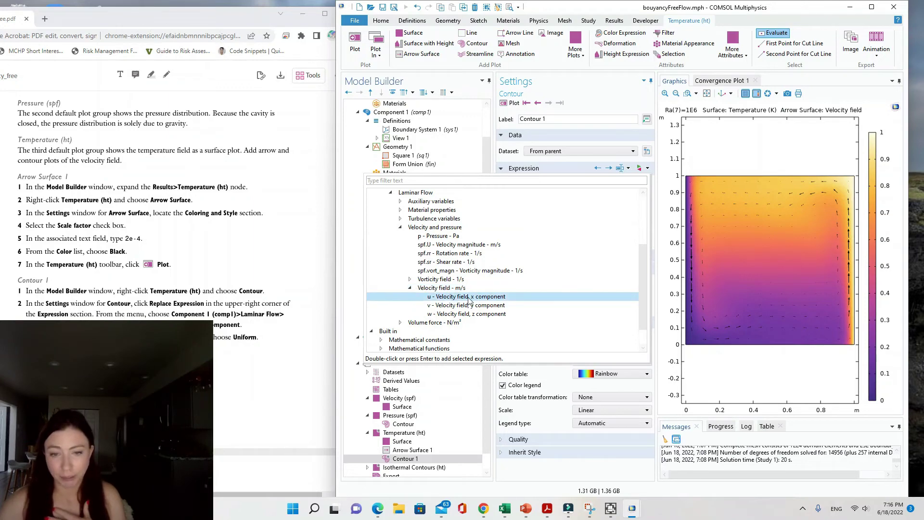
double_click(469, 298)
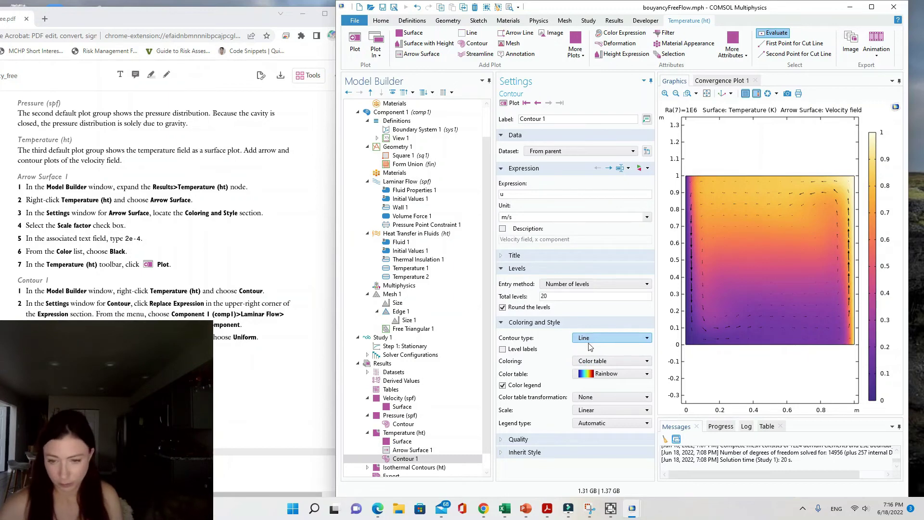
Step: Set Contour 1's coloring to Uniform with the color Gray, and turn off its color legend
click(605, 360)
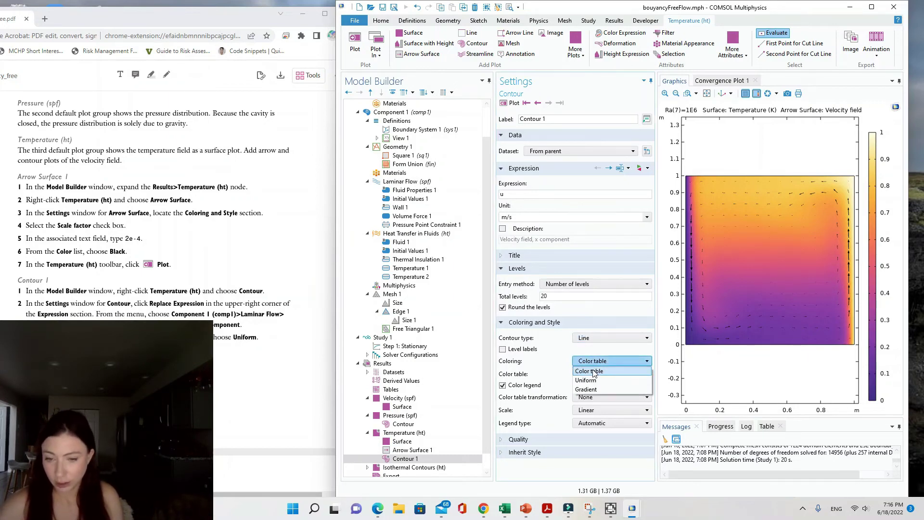
click(595, 381)
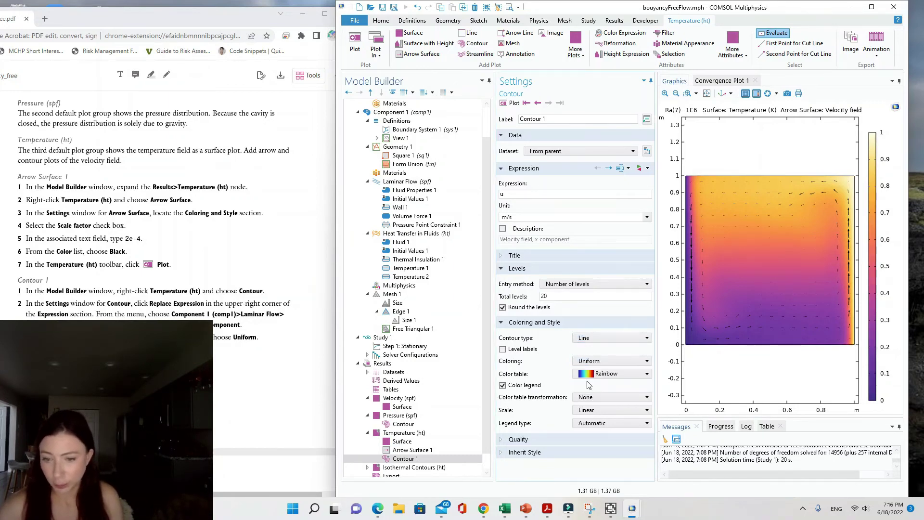
click(601, 378)
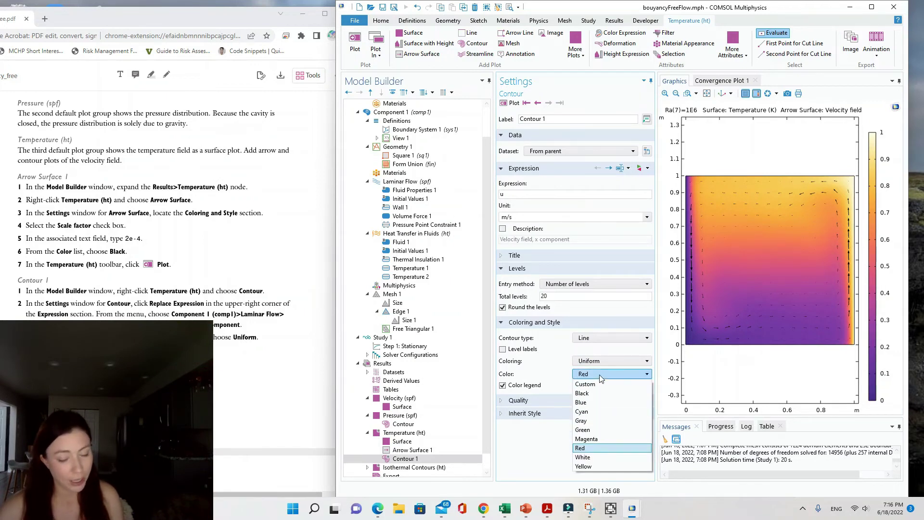
click(600, 421)
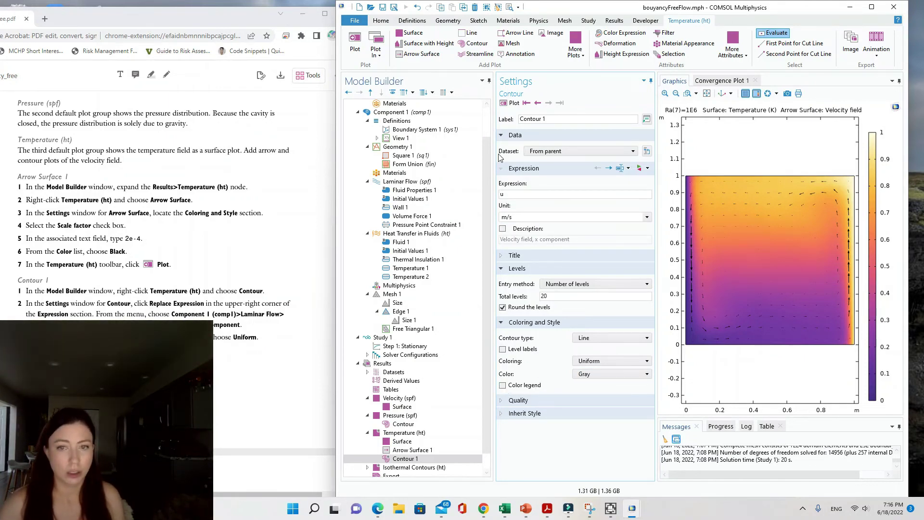
Step: Rename the Temperature (ht) plot group to Buoyancy, following the tutorial's next section
scroll(64, 246, down, 5)
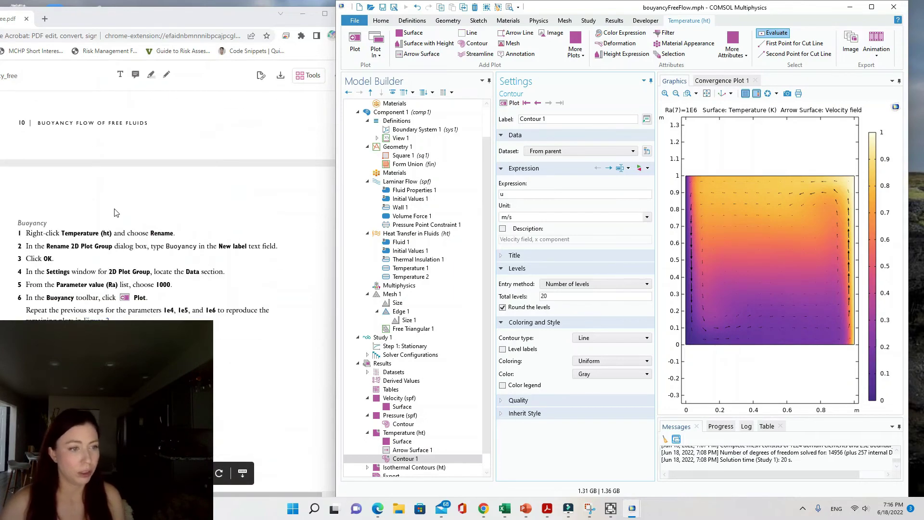
scroll(159, 141, up, 2)
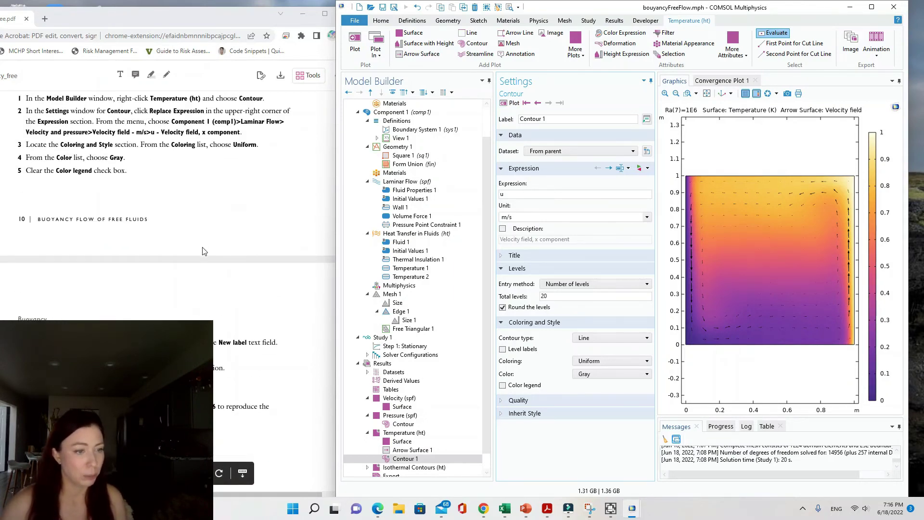
scroll(204, 250, down, 2)
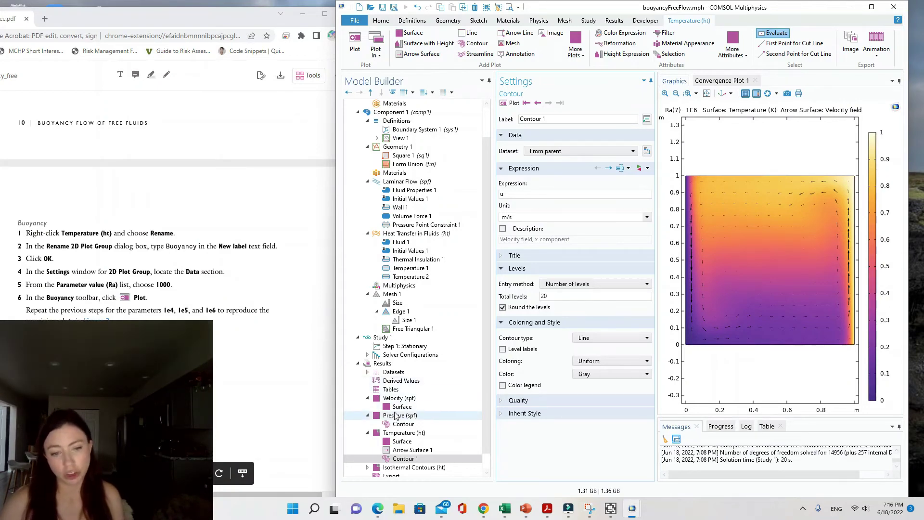
scroll(409, 440, down, 1)
click(411, 443)
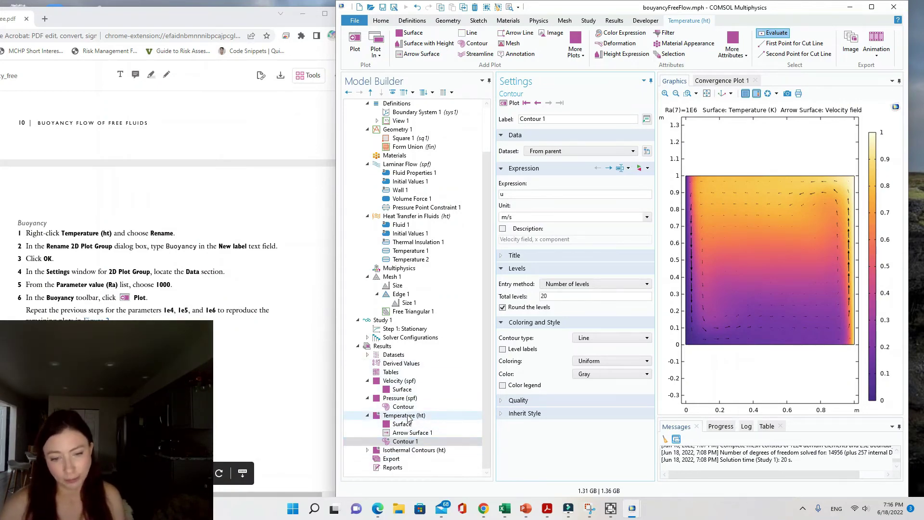
right_click(407, 417)
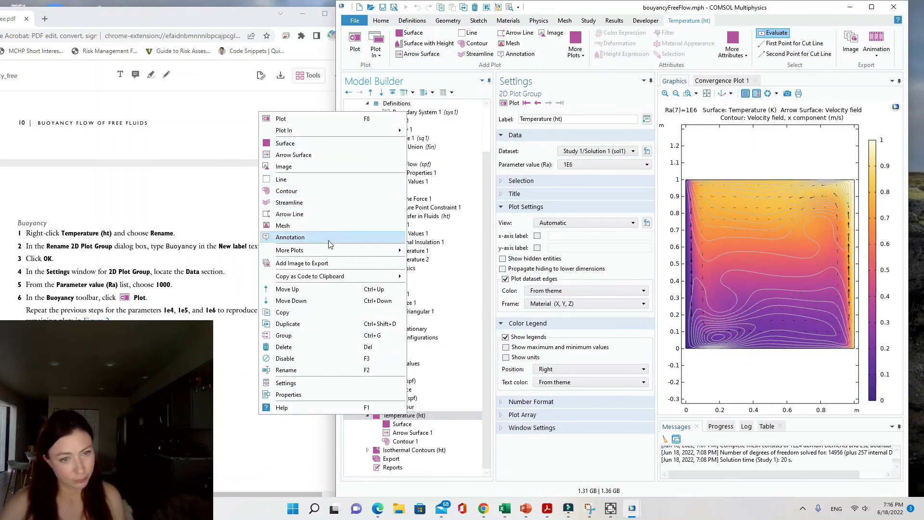
click(296, 372)
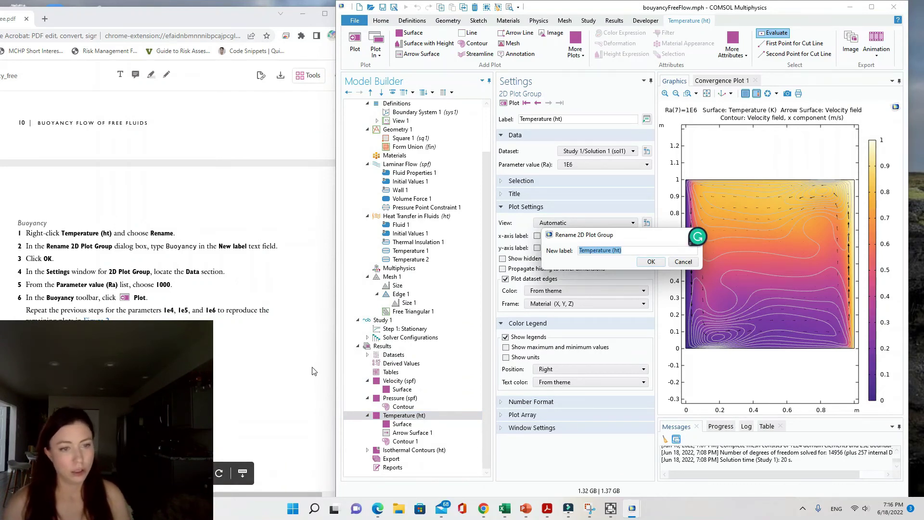
text(Boy)
key(BackSpace)
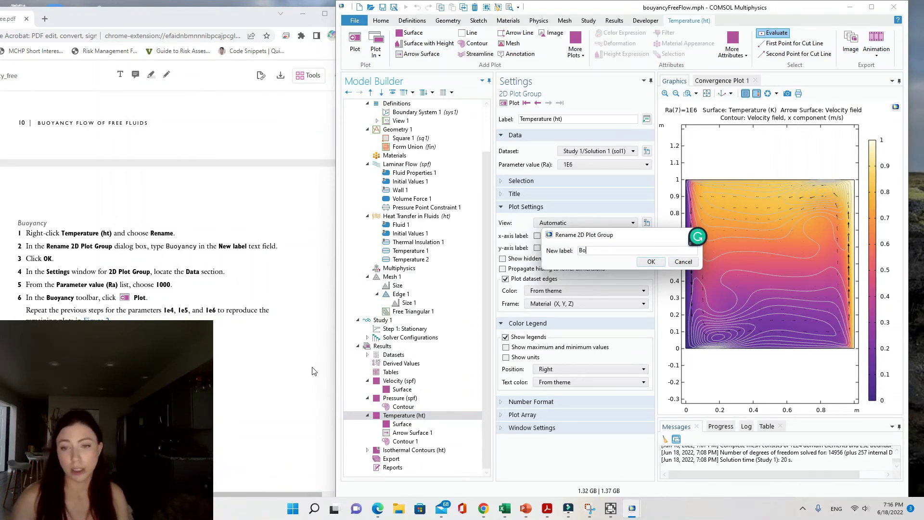
text(ya)
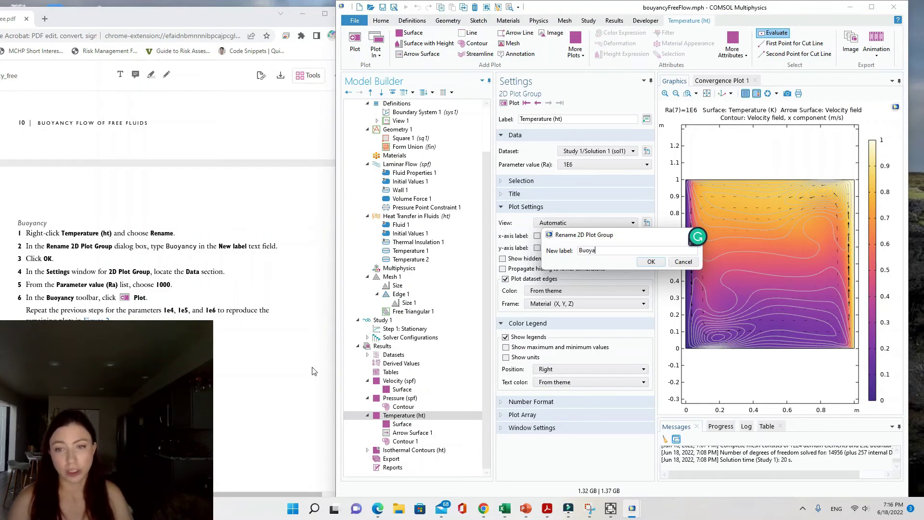
text(ncy)
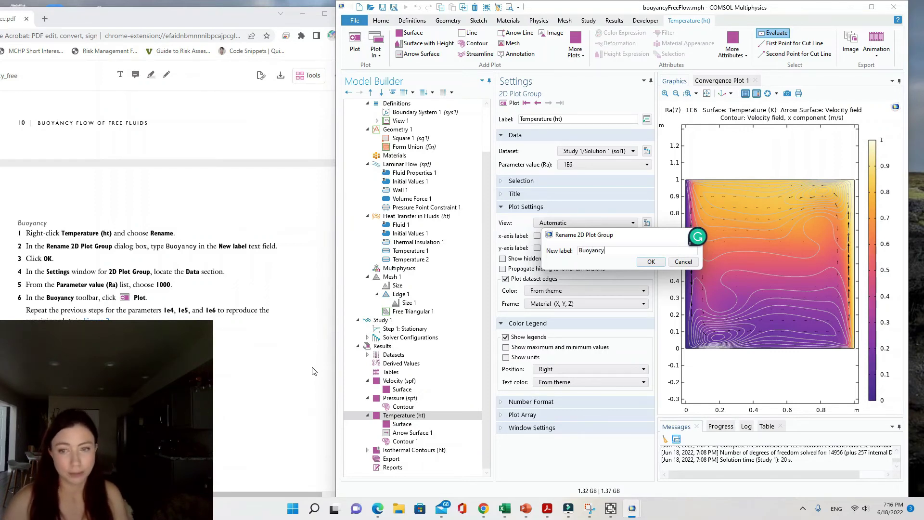
click(651, 262)
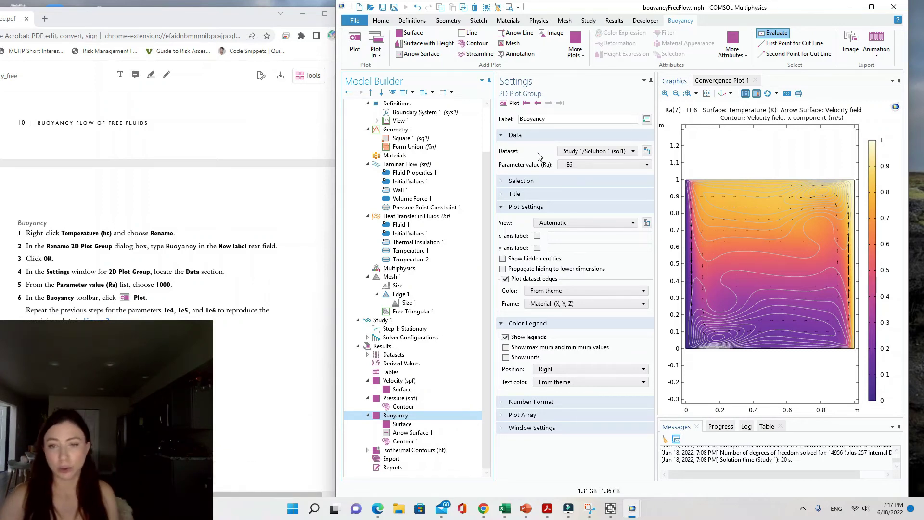
Step: Set the Buoyancy plot group's Ra parameter value to 1000 and plot it
click(585, 162)
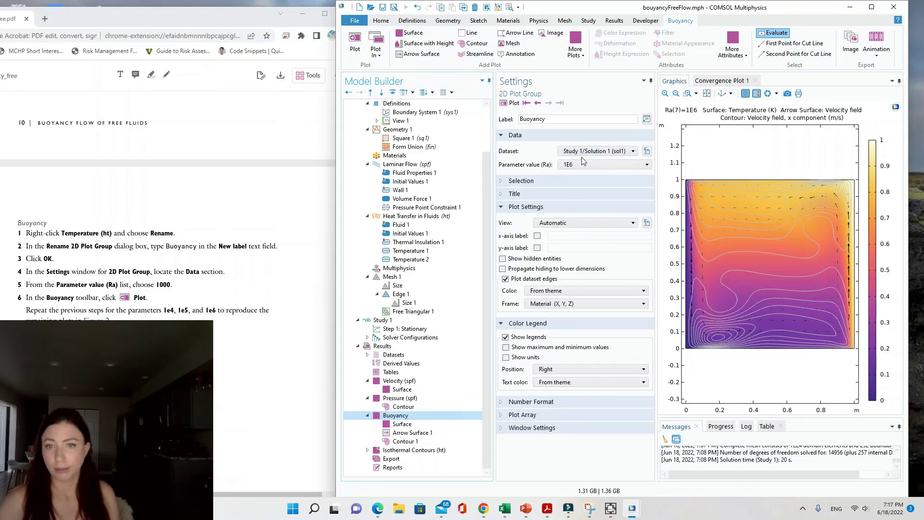
click(579, 165)
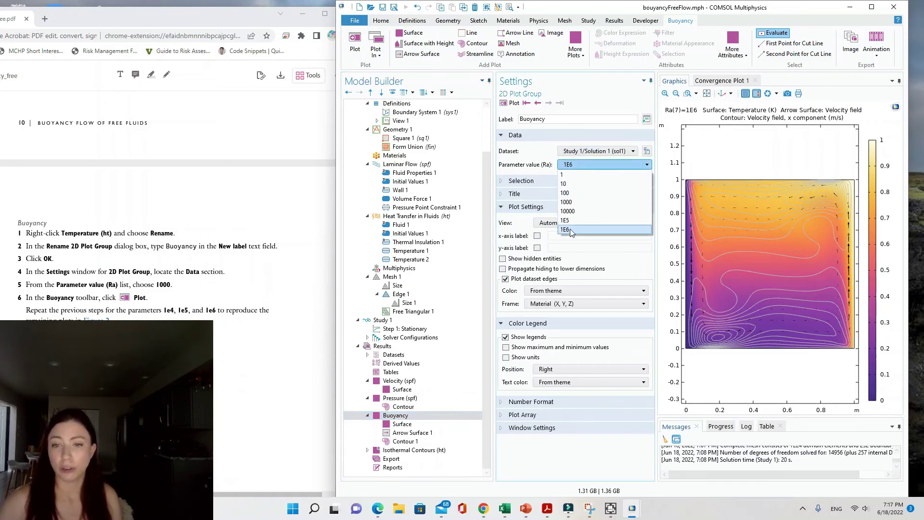
click(573, 202)
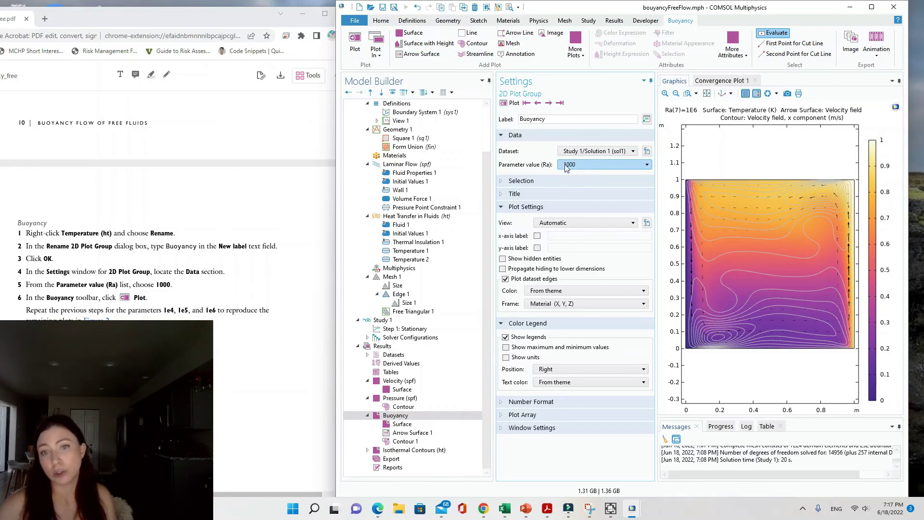
click(513, 103)
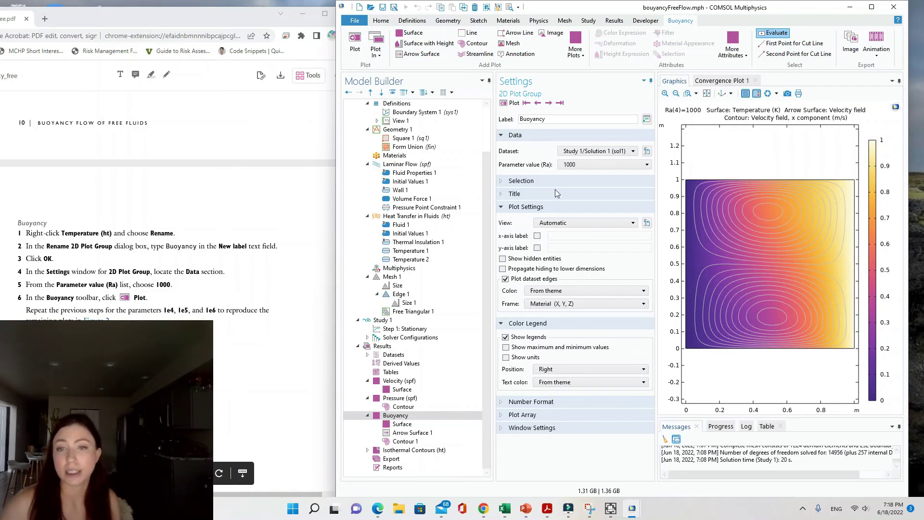
Step: Plot the Buoyancy group for a Ra parameter value of 1E5 and for 10000
click(571, 164)
click(576, 211)
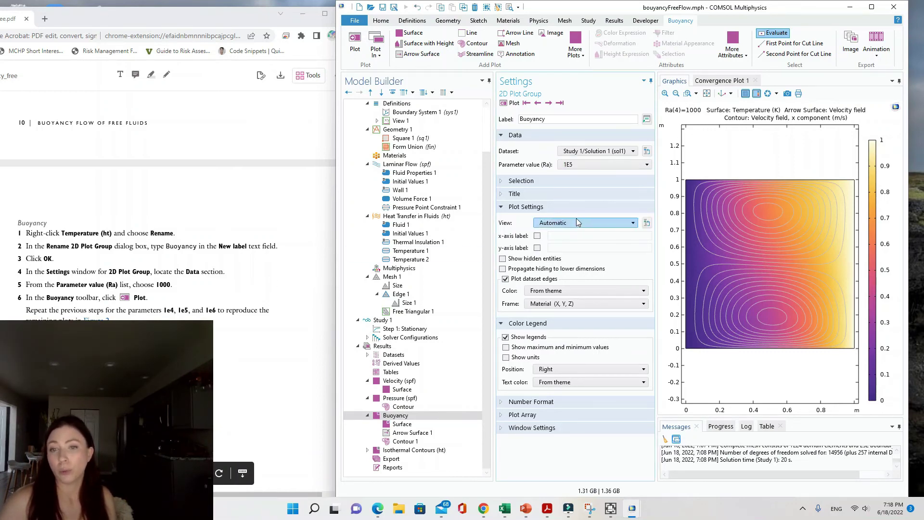
click(511, 104)
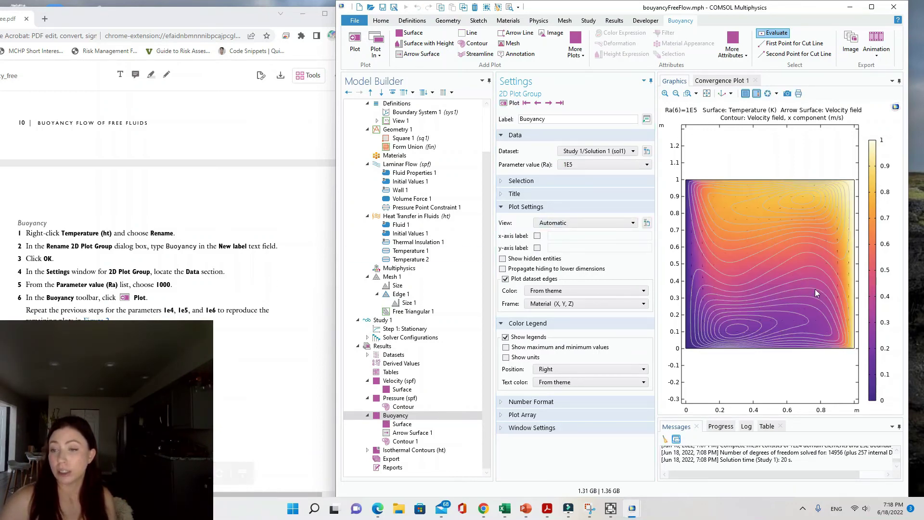
click(626, 164)
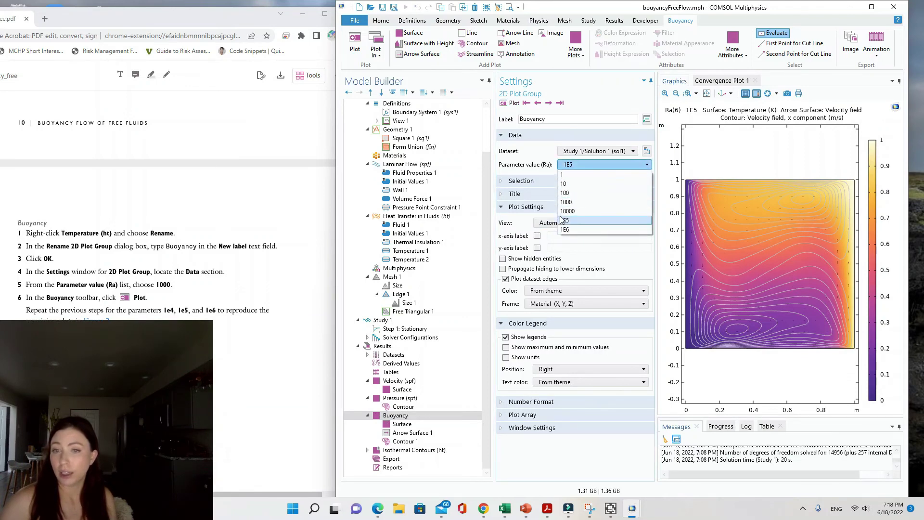
click(577, 210)
click(511, 103)
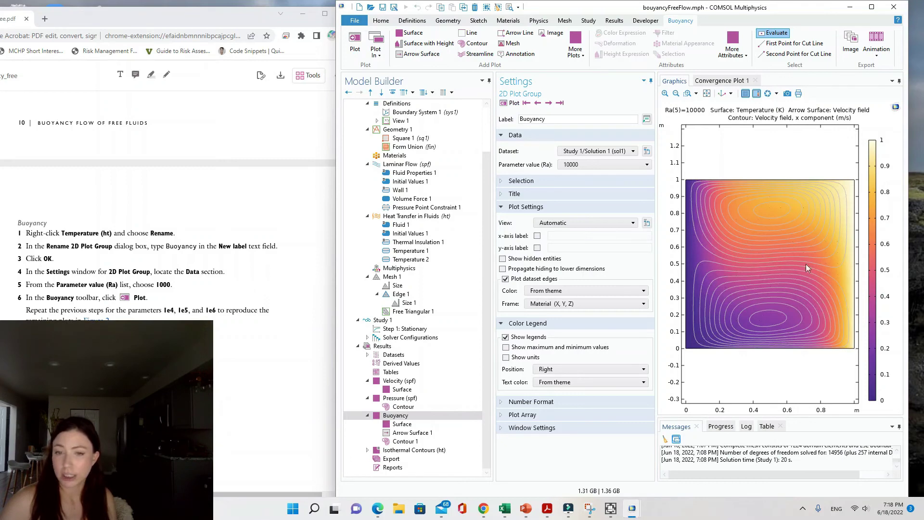
Step: Review the expression settings of Contour 1 in the Buoyancy plot group
click(403, 442)
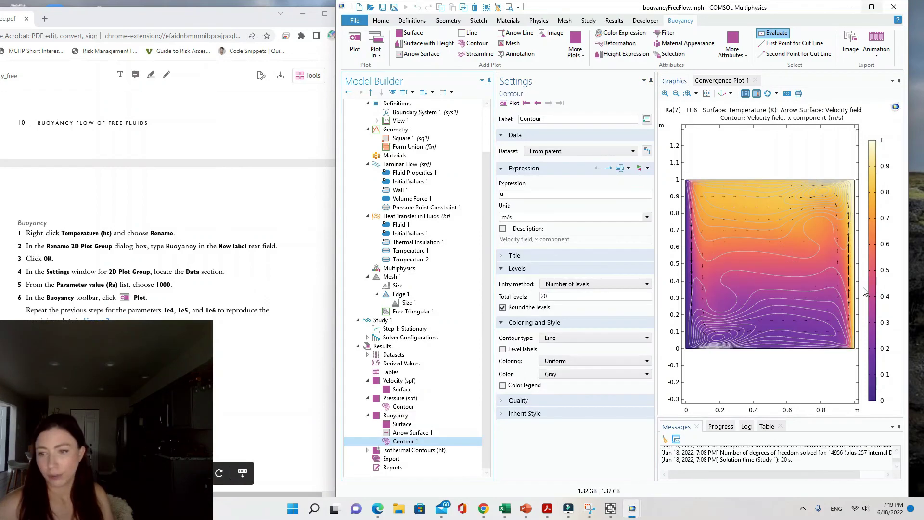
click(526, 191)
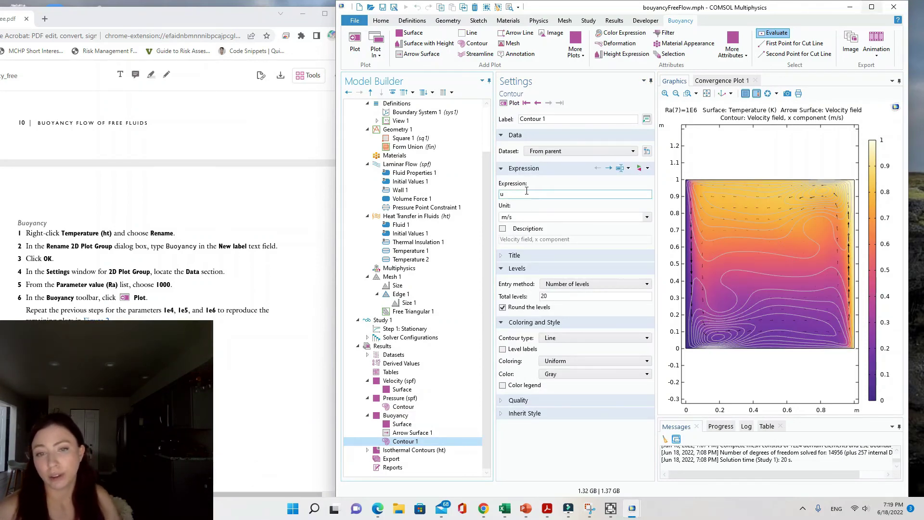
Step: Plot the Buoyancy group for a Ra parameter value of 1000, and set the parameter value to 1E6
click(397, 416)
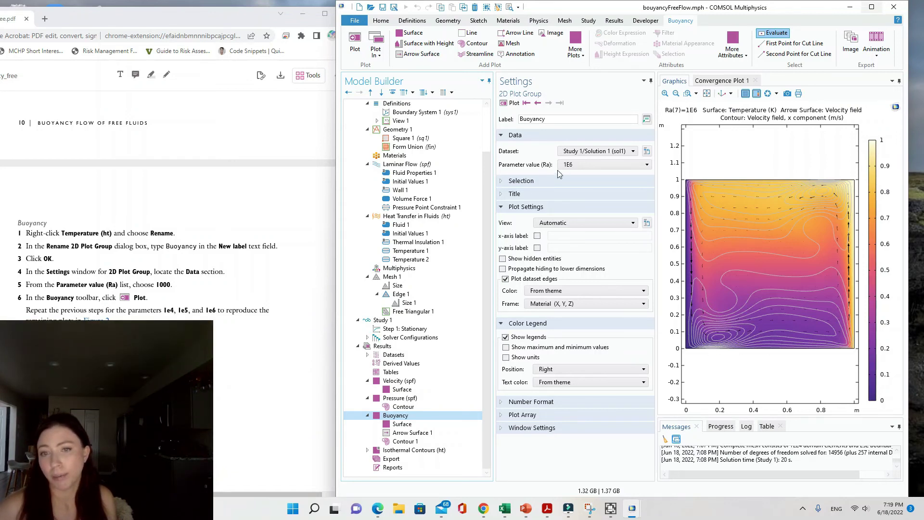
click(575, 166)
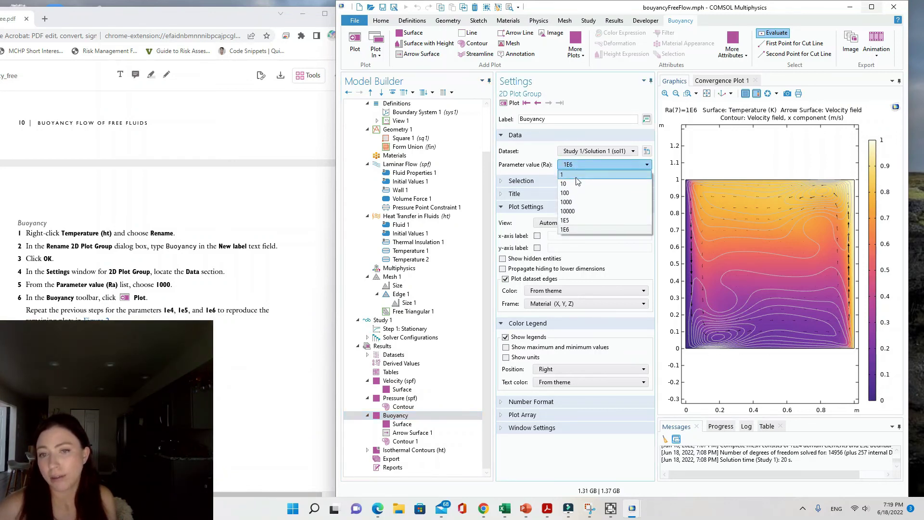
click(567, 184)
click(511, 102)
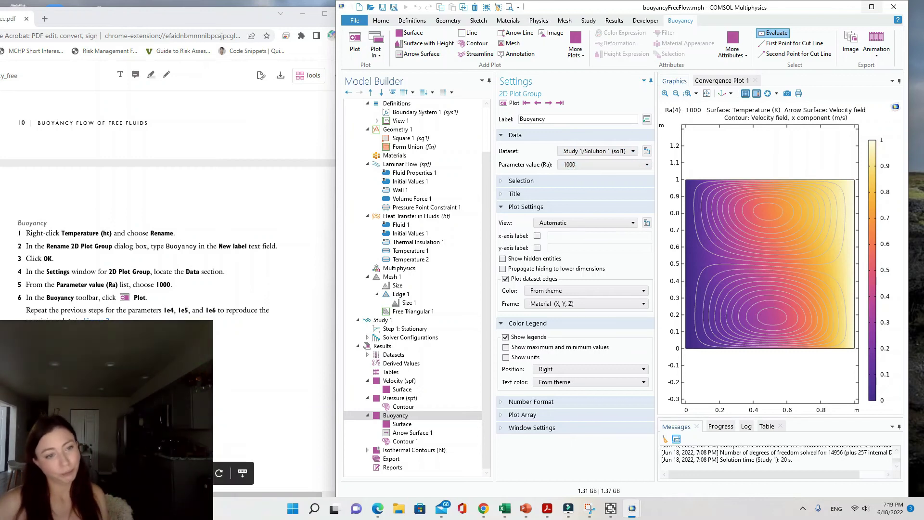
click(565, 165)
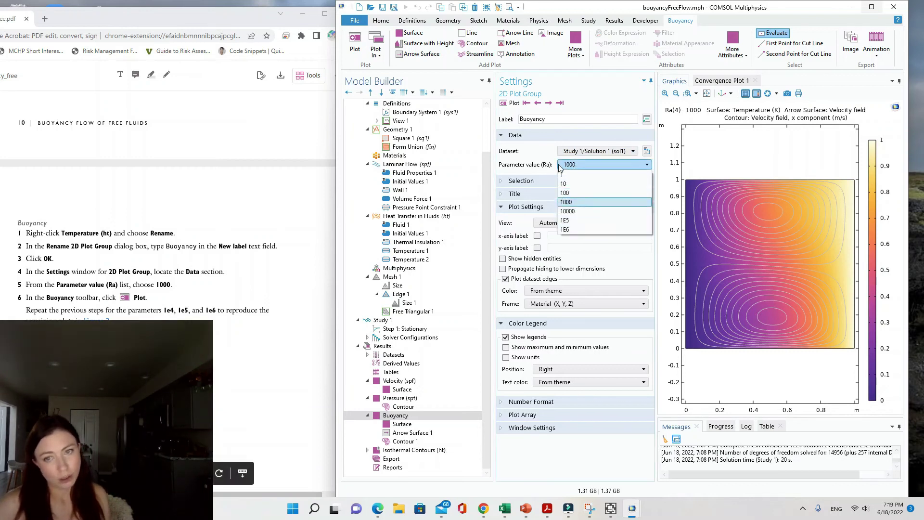
click(569, 234)
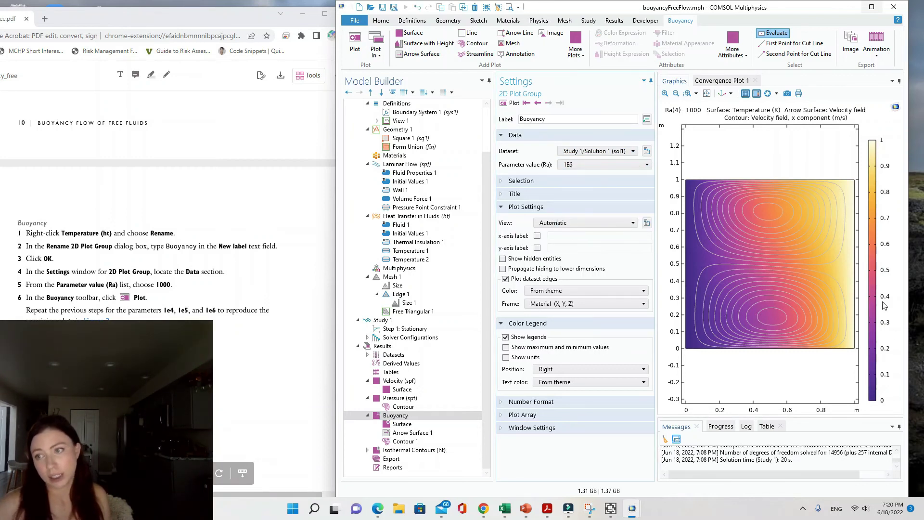
Step: Switch to the tutorial PDF and read the heat balance equation, boundary conditions and notes about the COMSOL implementation
click(263, 442)
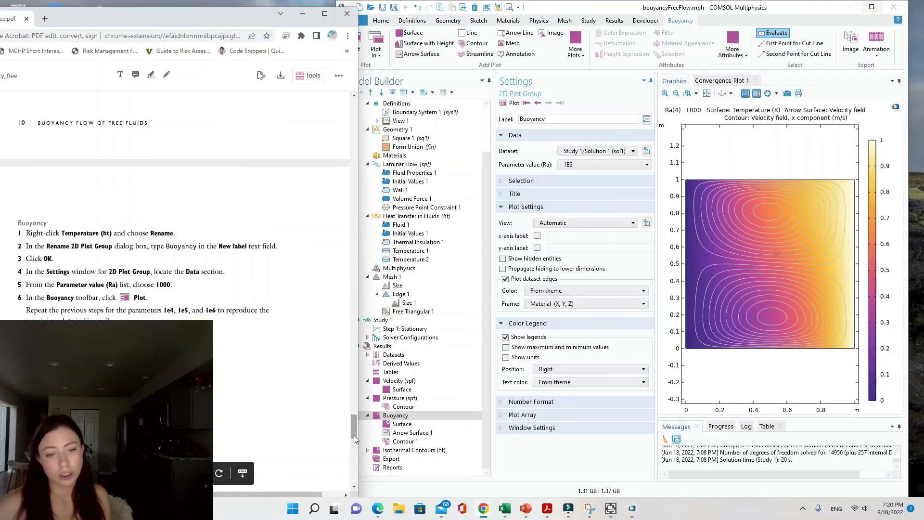
drag(354, 435, 352, 207)
scroll(317, 294, up, 2)
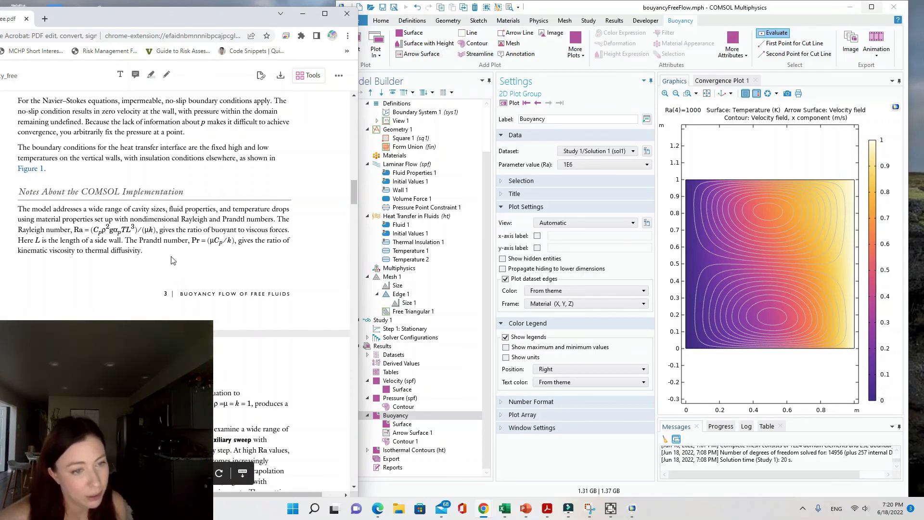
scroll(97, 239, up, 2)
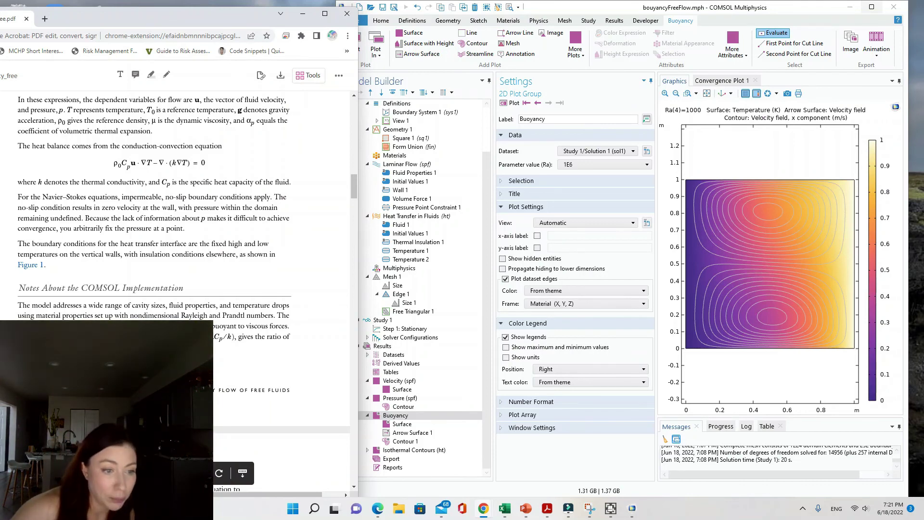
scroll(175, 289, down, 4)
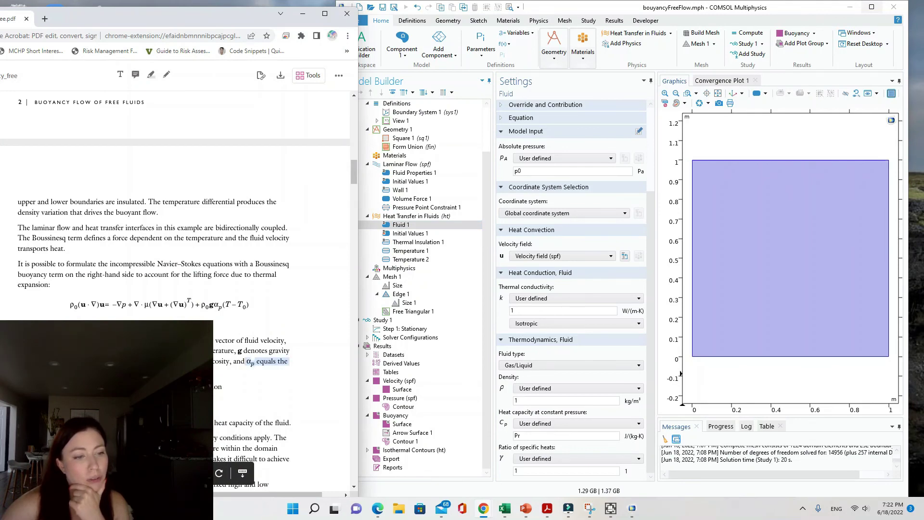
Step: Examine the terms of the Rayleigh number expression and the definition of αp in the tutorial PDF
scroll(98, 278, down, 6)
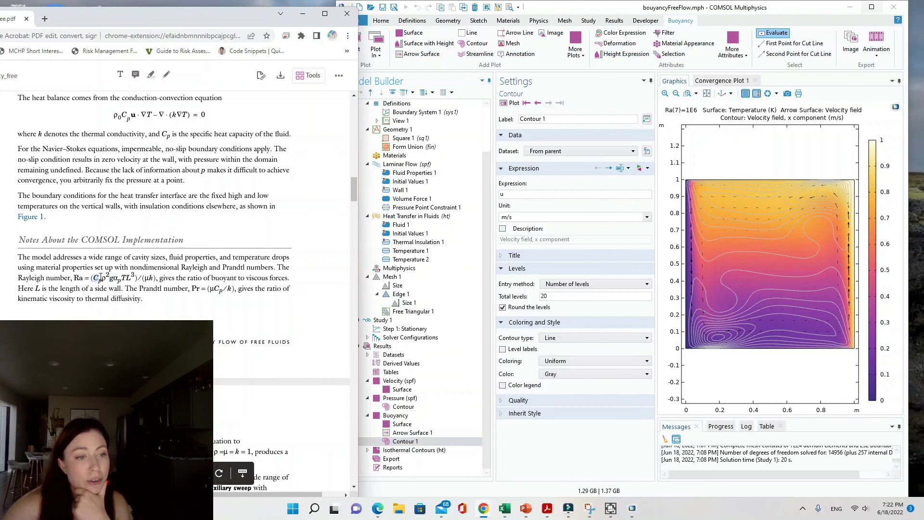
drag(100, 277, 103, 279)
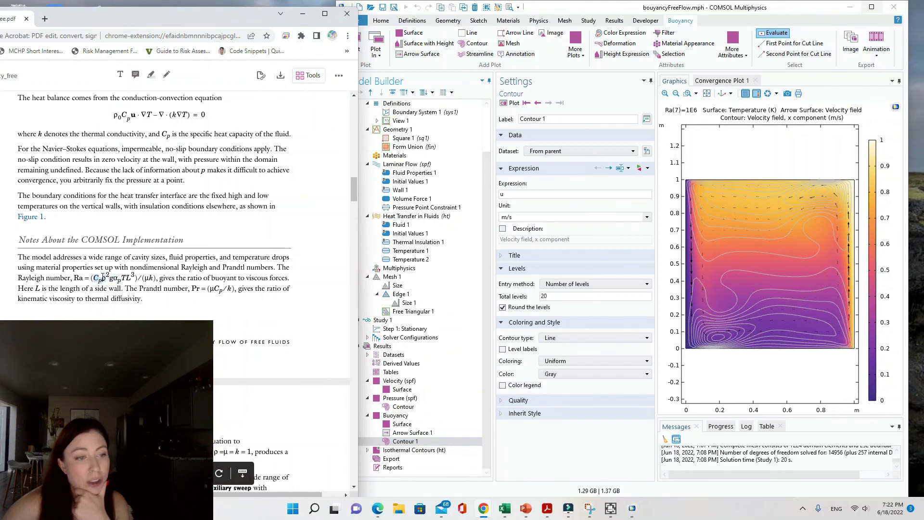
click(102, 284)
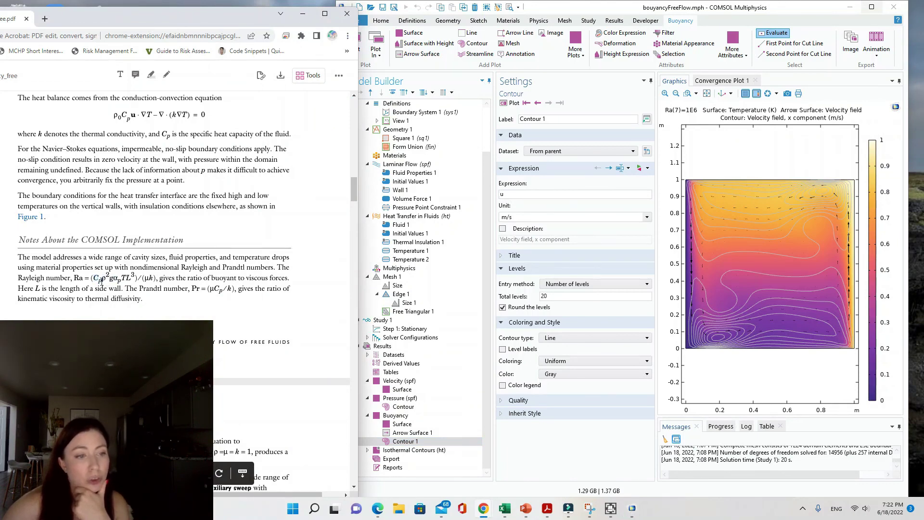
double_click(100, 279)
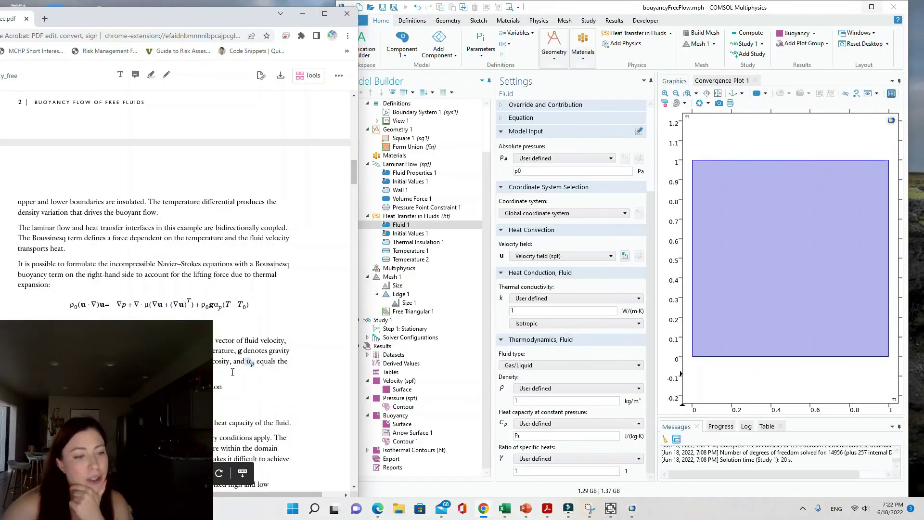
drag(232, 372, 288, 361)
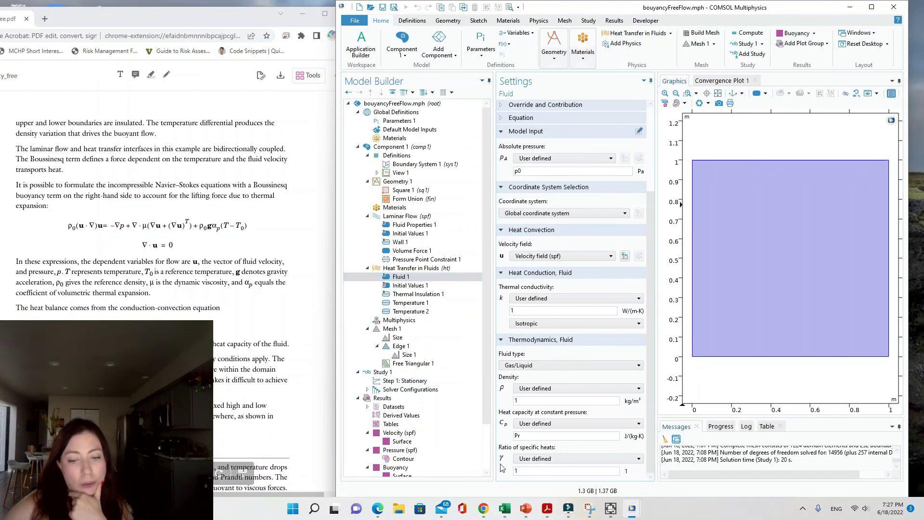
Step: Switch to COMSOL Multiphysics and set the ratio of specific heats of Fluid 1 under Heat Transfer in Fluids to 1
click(501, 455)
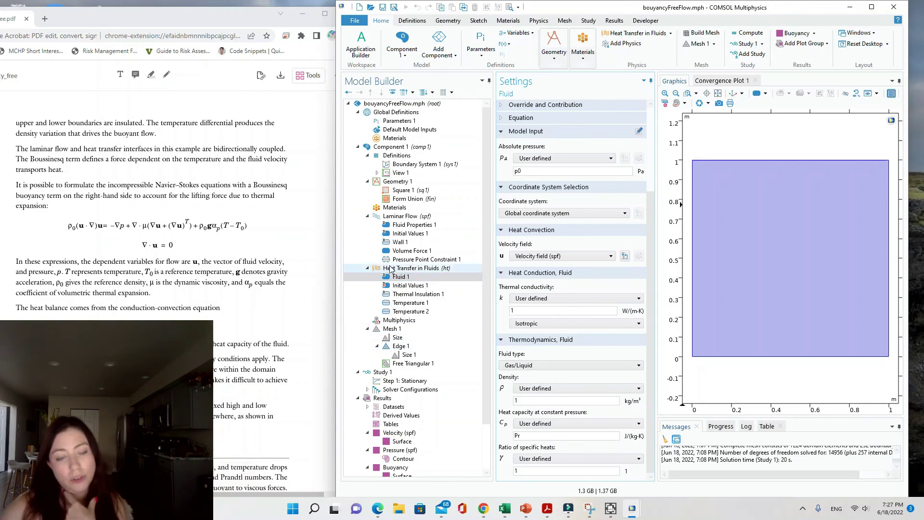
click(434, 279)
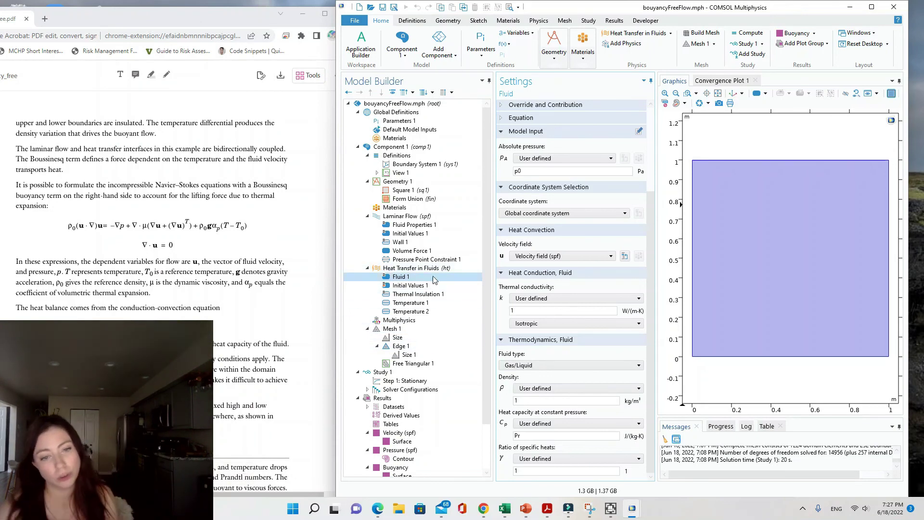
click(510, 265)
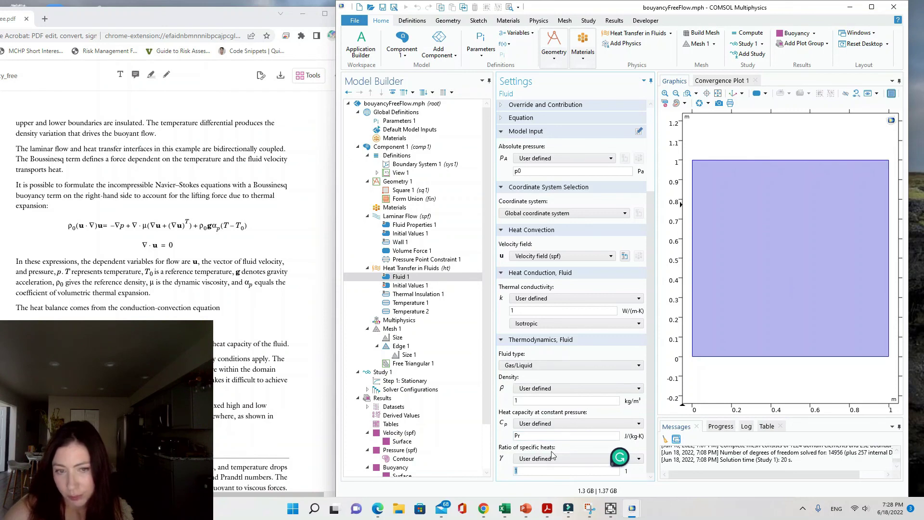
double_click(518, 471)
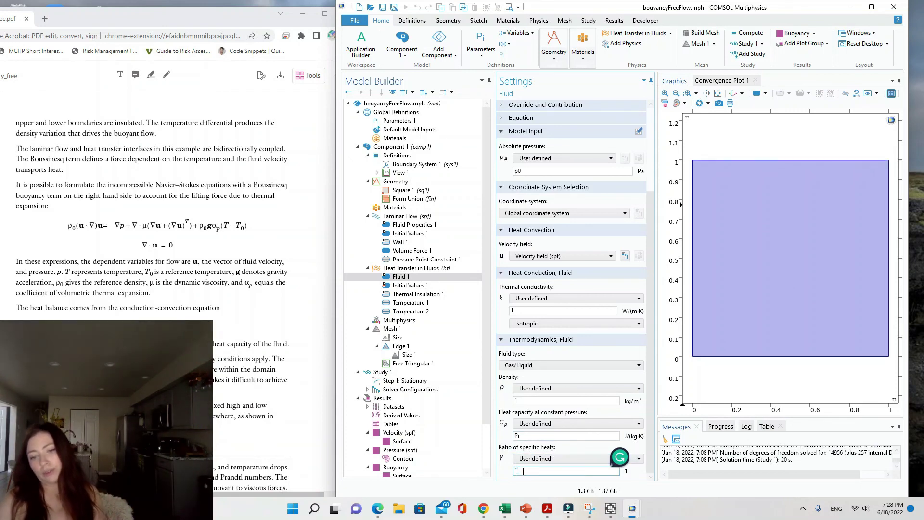
text(1)
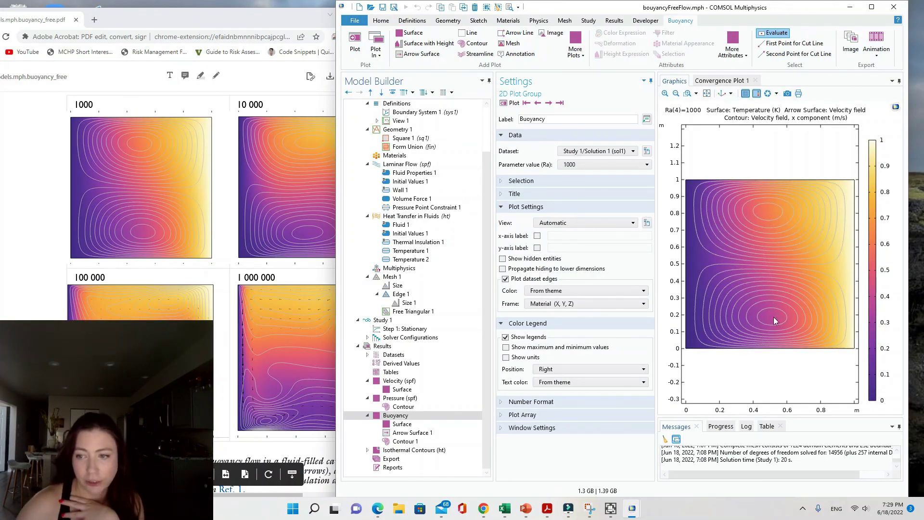
Step: Switch to the browser and go back from the tutorial PDF through the model page to the Application Gallery listing
click(251, 454)
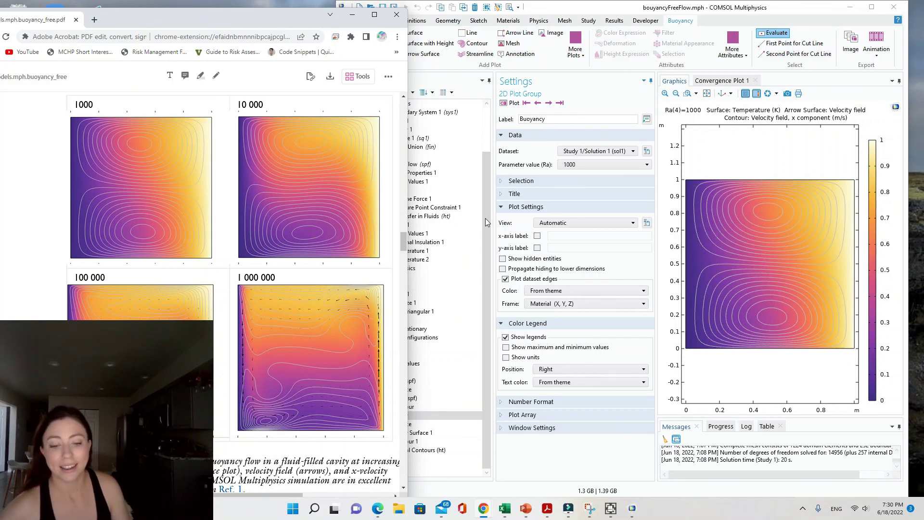
mouse_move(482, 511)
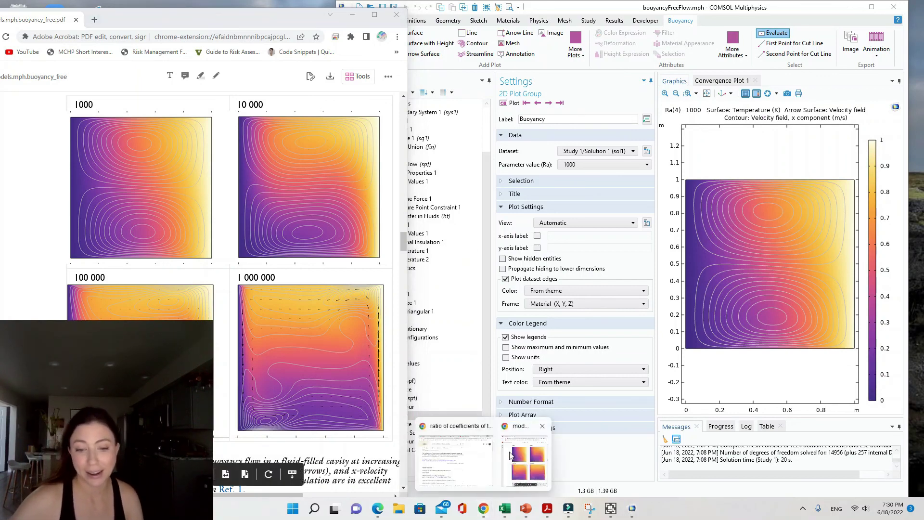
click(64, 21)
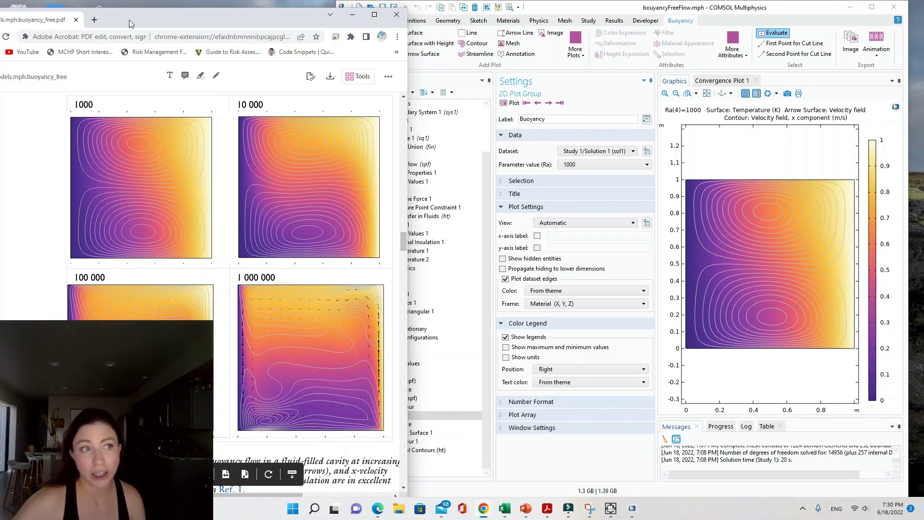
drag(27, 20, 68, 16)
click(16, 32)
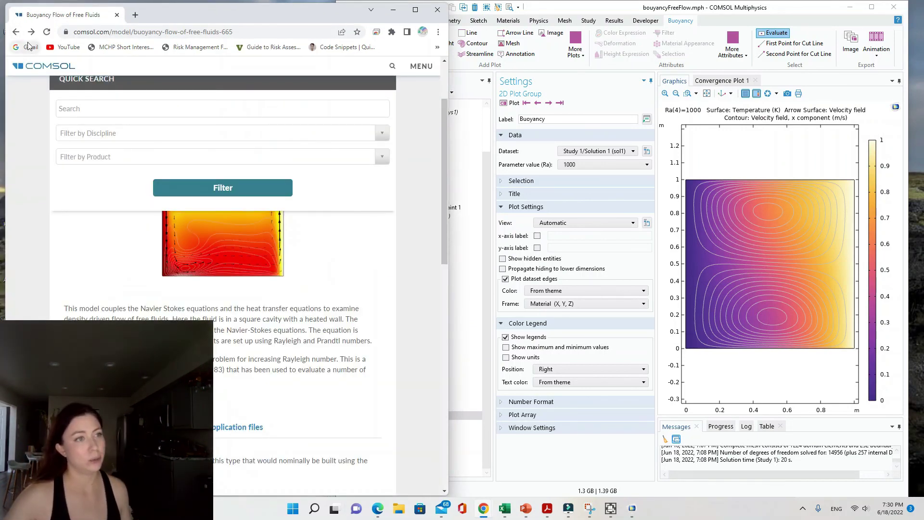
click(16, 32)
Step: Browse the Application Gallery introduction and the tutorial entries around Buoyancy Flow of Free Fluids
scroll(287, 264, down, 5)
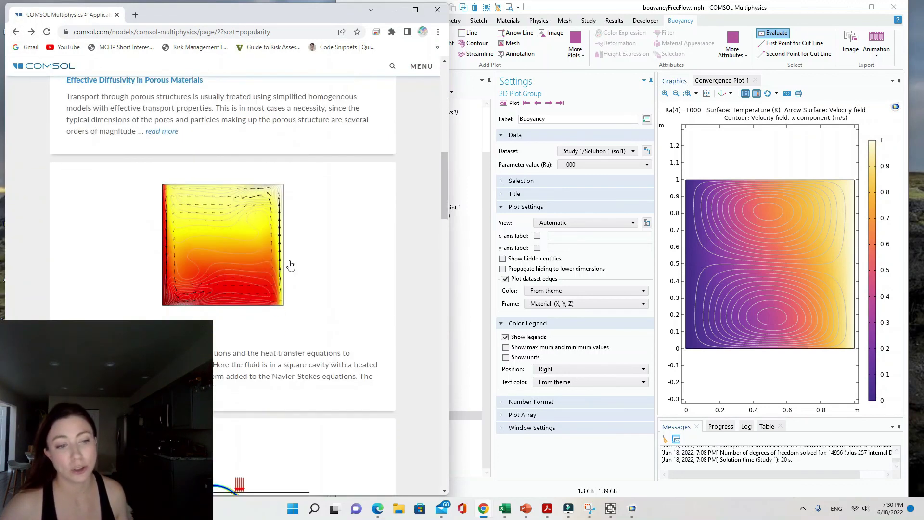
scroll(290, 262, down, 4)
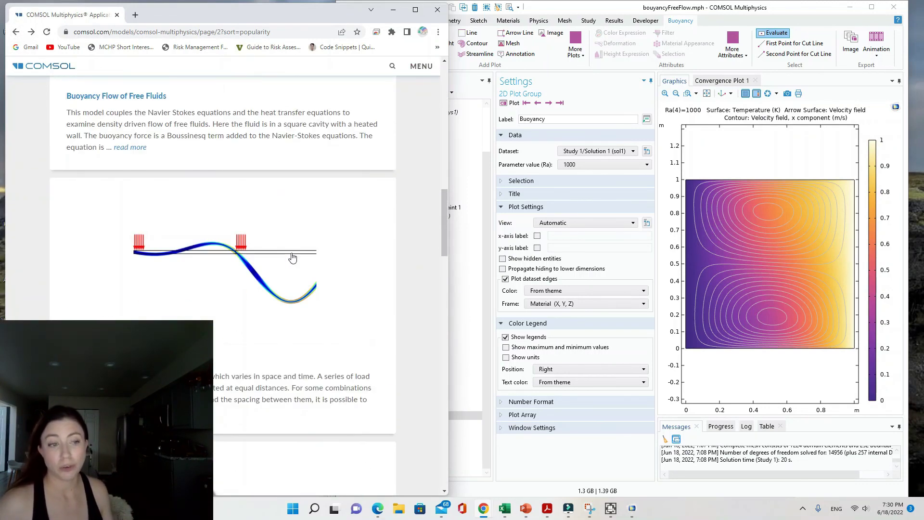
scroll(290, 255, up, 4)
drag(332, 15, 343, 13)
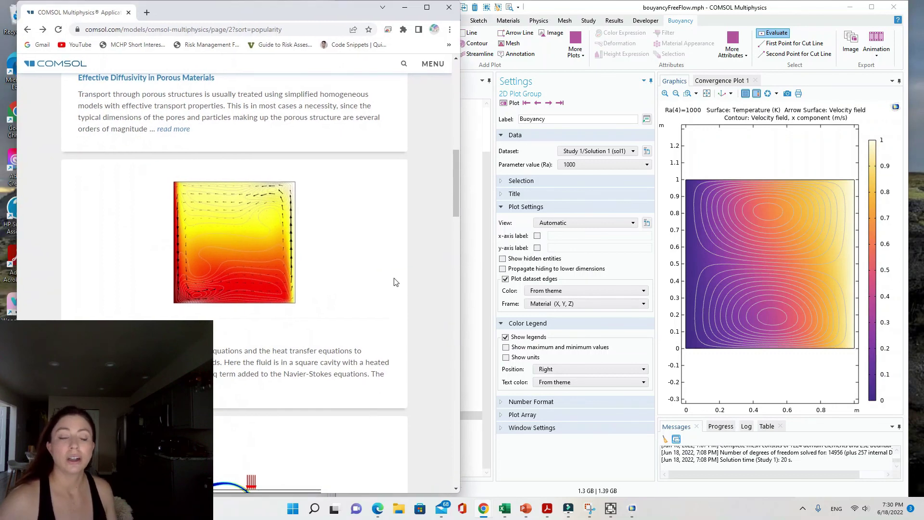
scroll(395, 279, up, 4)
scroll(395, 246, up, 6)
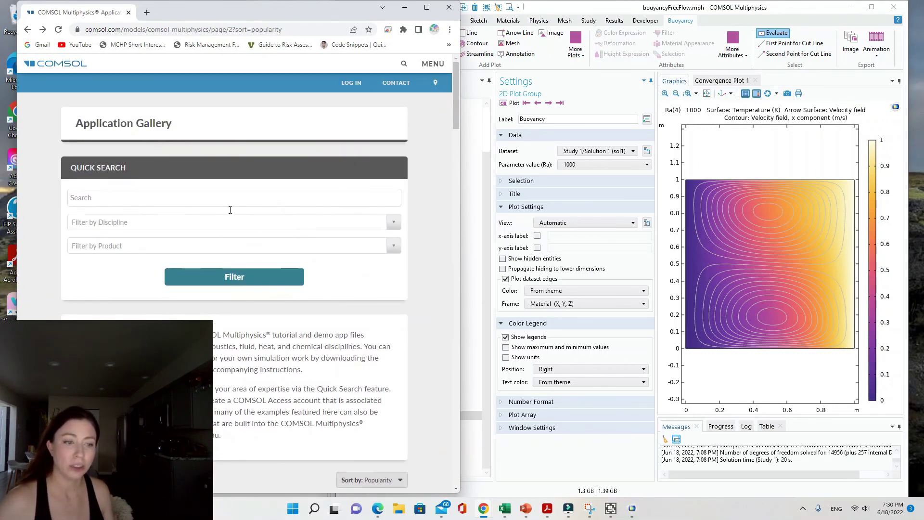
scroll(169, 224, down, 4)
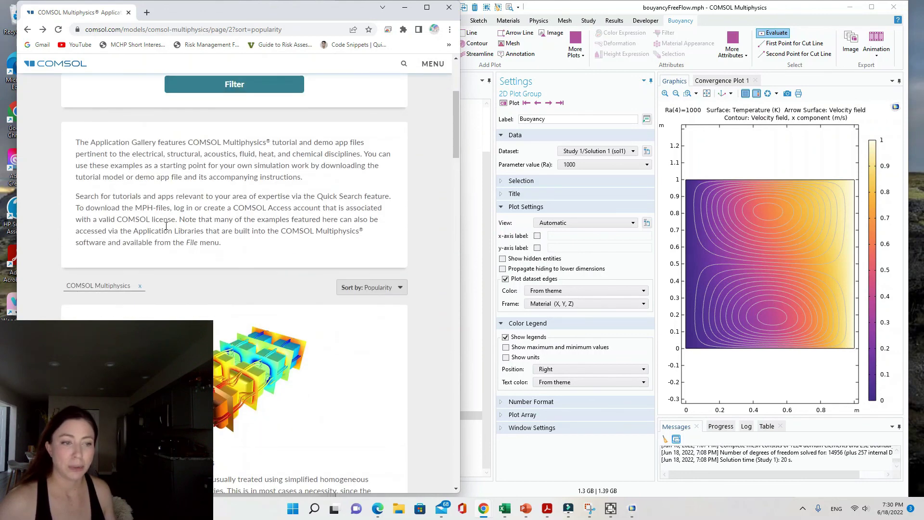
scroll(138, 302, down, 6)
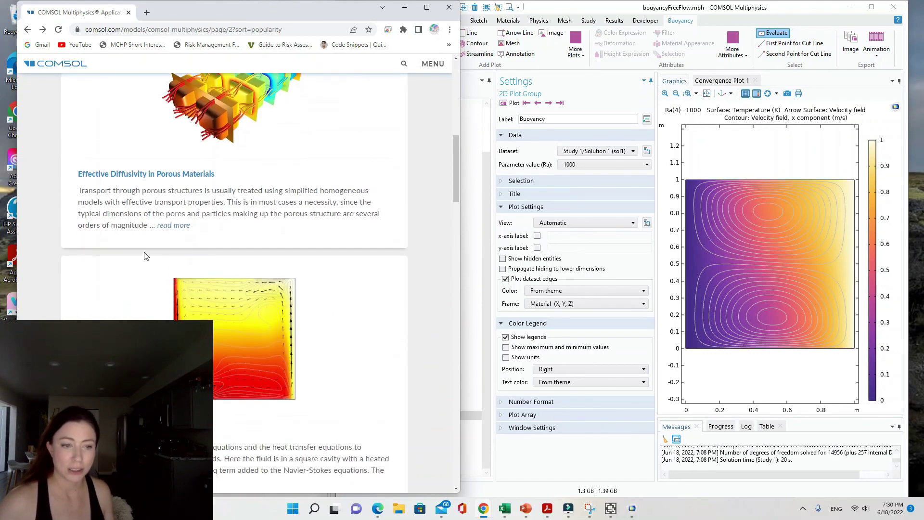
scroll(282, 342, down, 6)
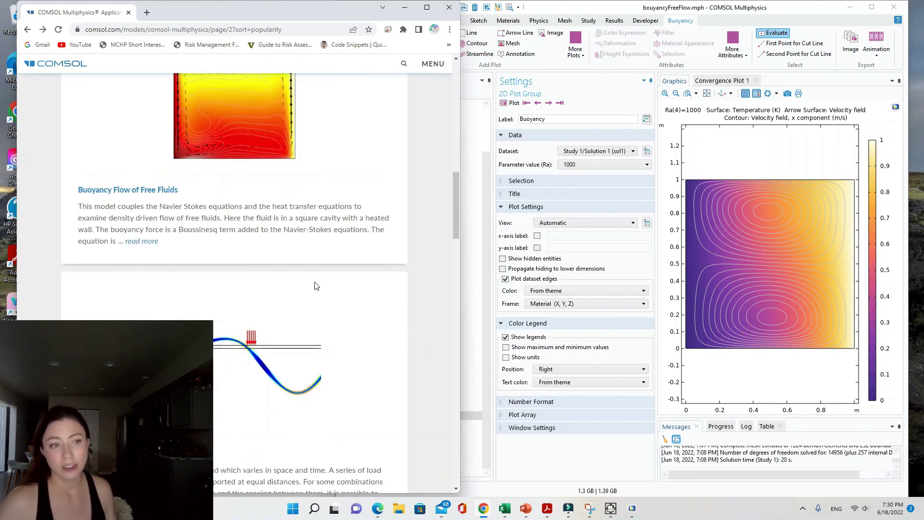
scroll(313, 284, down, 4)
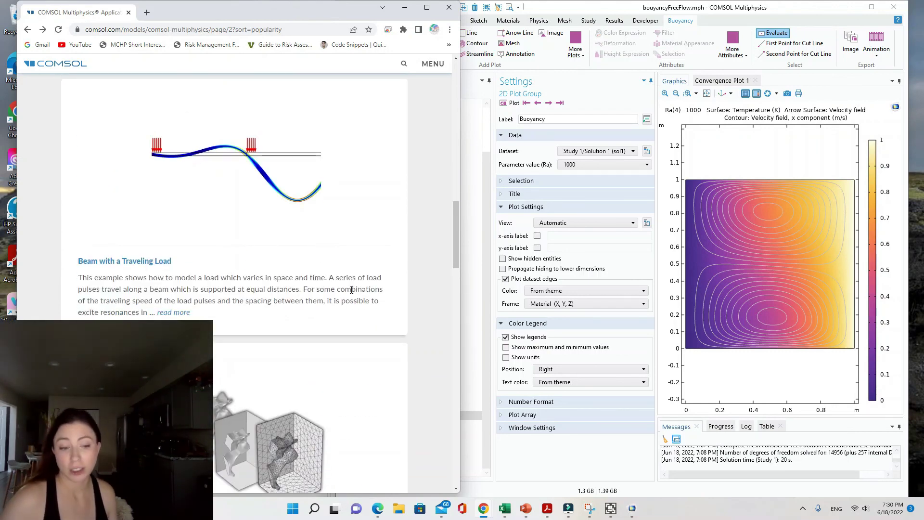
scroll(365, 314, down, 4)
scroll(391, 351, up, 8)
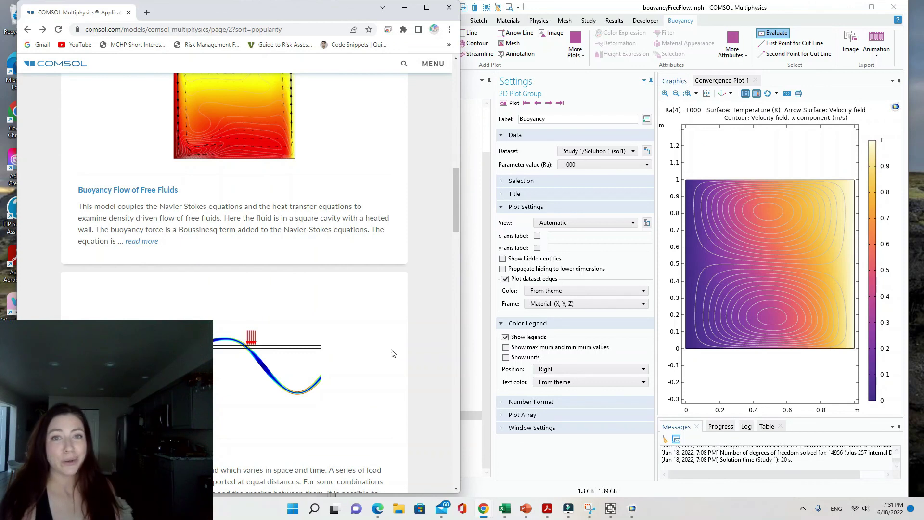